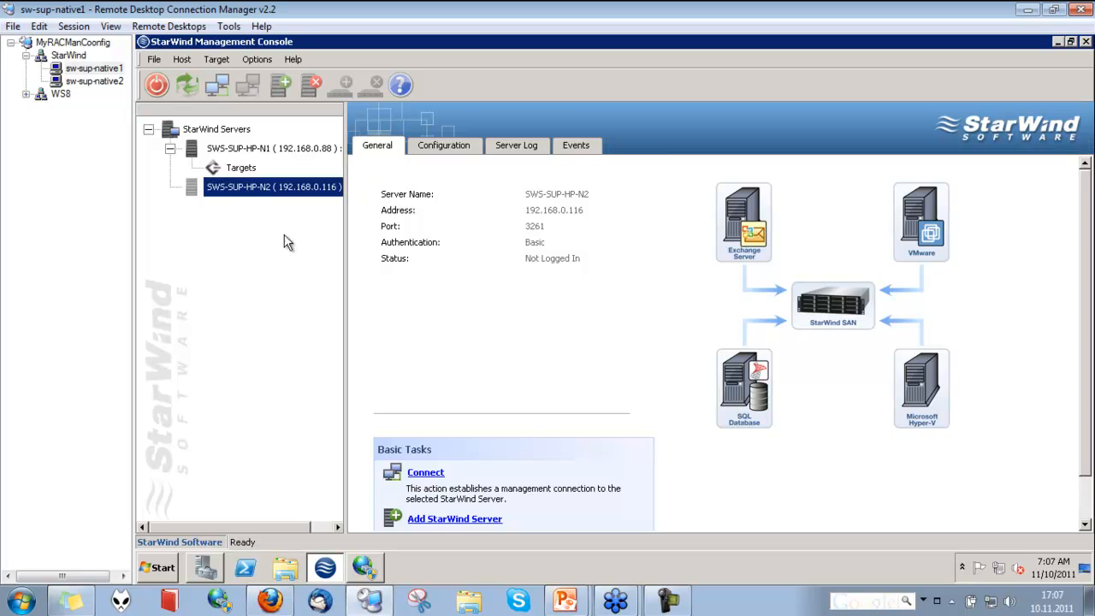
Connect to the SWS-SUP-HP-N2 server and expand its Targets
left_click(276, 153)
left_click(261, 187)
left_click(261, 150)
left_click(266, 185)
left_click(261, 150)
left_click(261, 185)
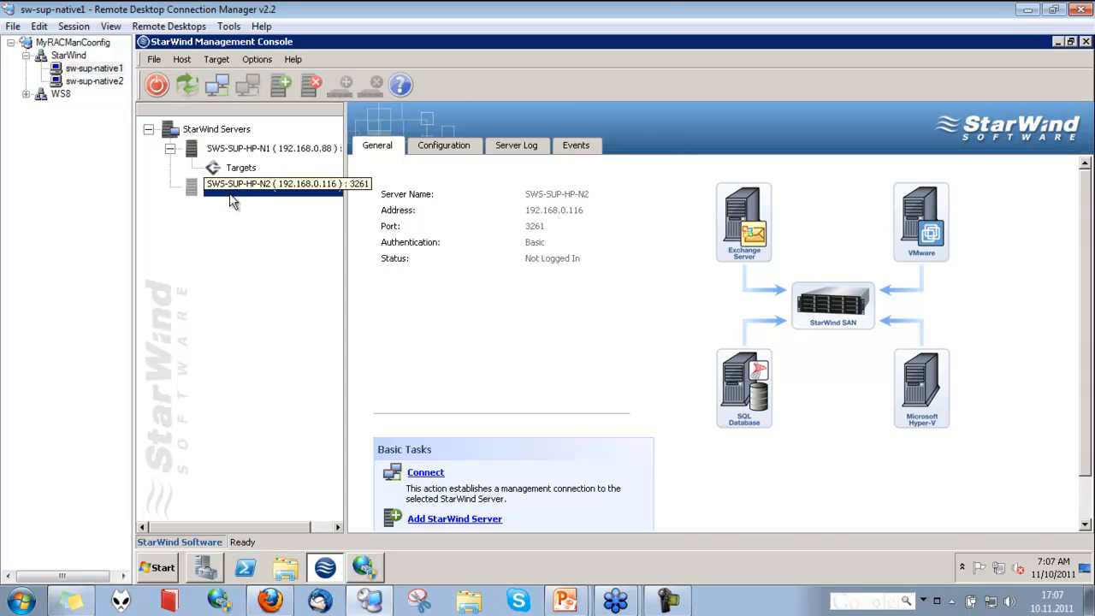
double_click(230, 193)
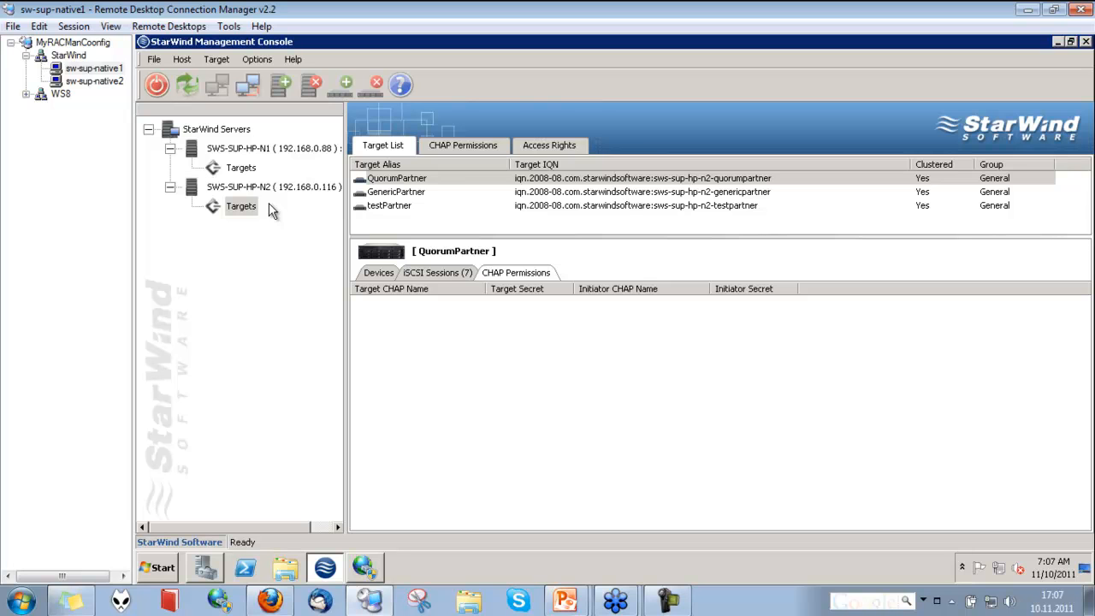
Add a StarWind host at 127.0.0.1 on port 3261 and select it
left_click(284, 89)
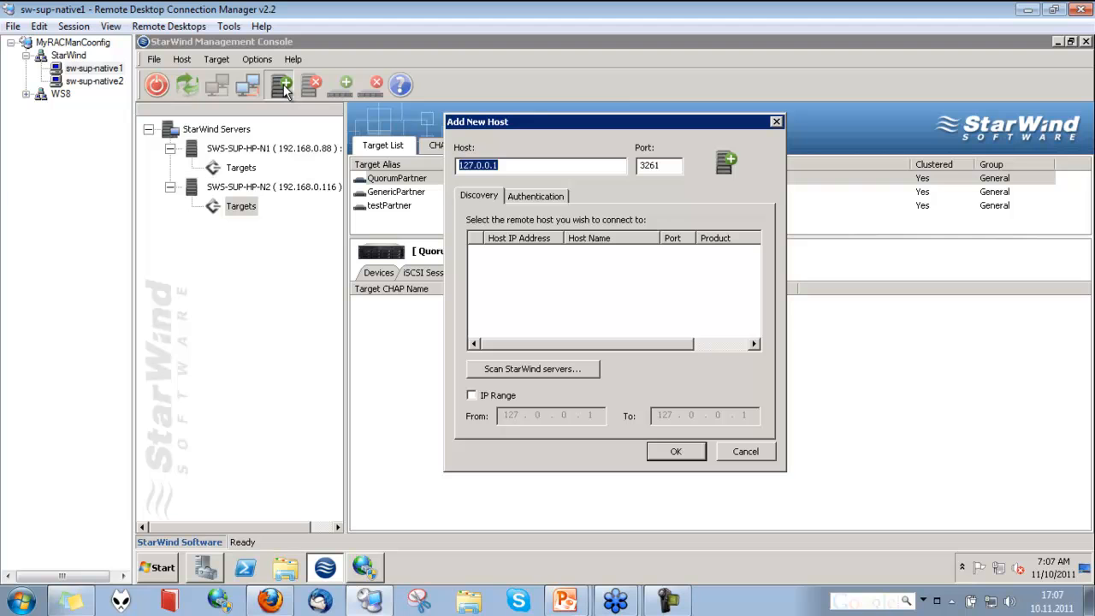
left_click(532, 166)
left_click(672, 452)
left_click(231, 225)
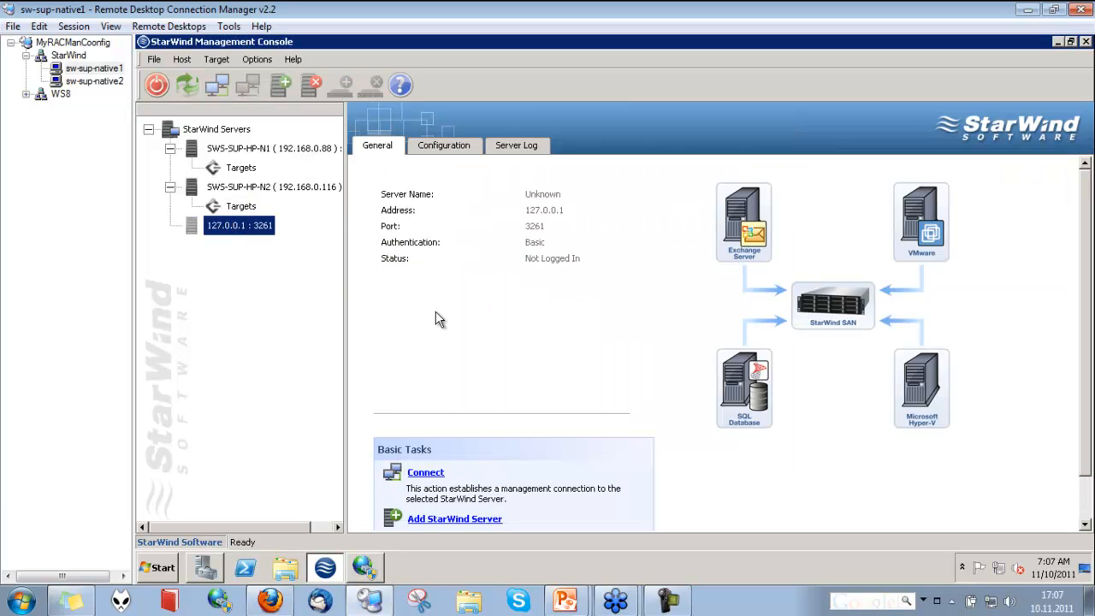
Cancel a login attempt to the 127.0.0.1 host and remove that host
left_click(441, 476)
left_click(636, 319)
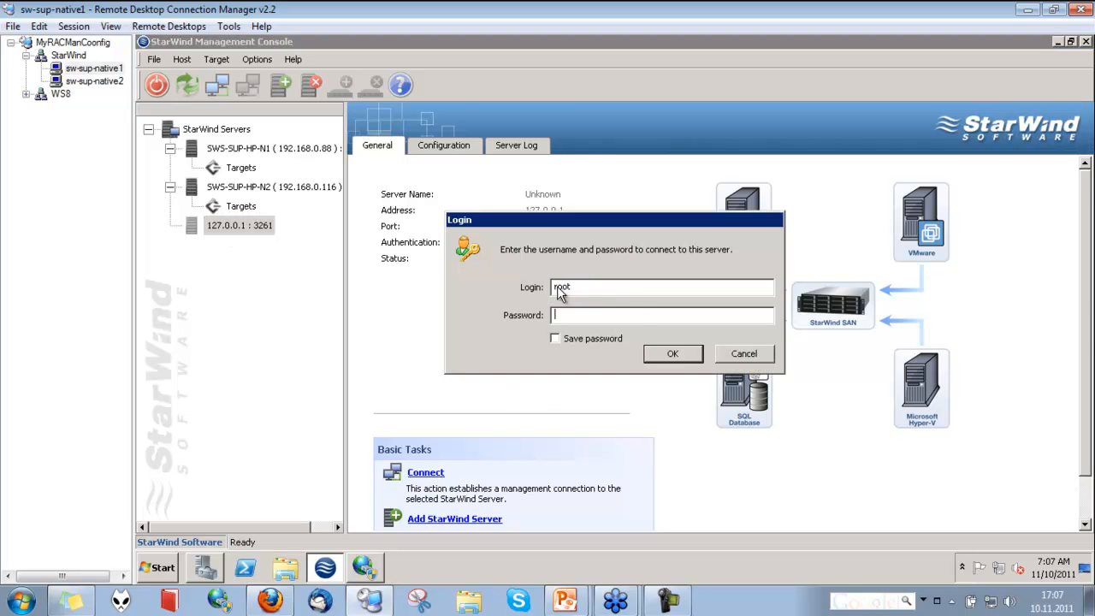
left_click(722, 352)
left_click(311, 86)
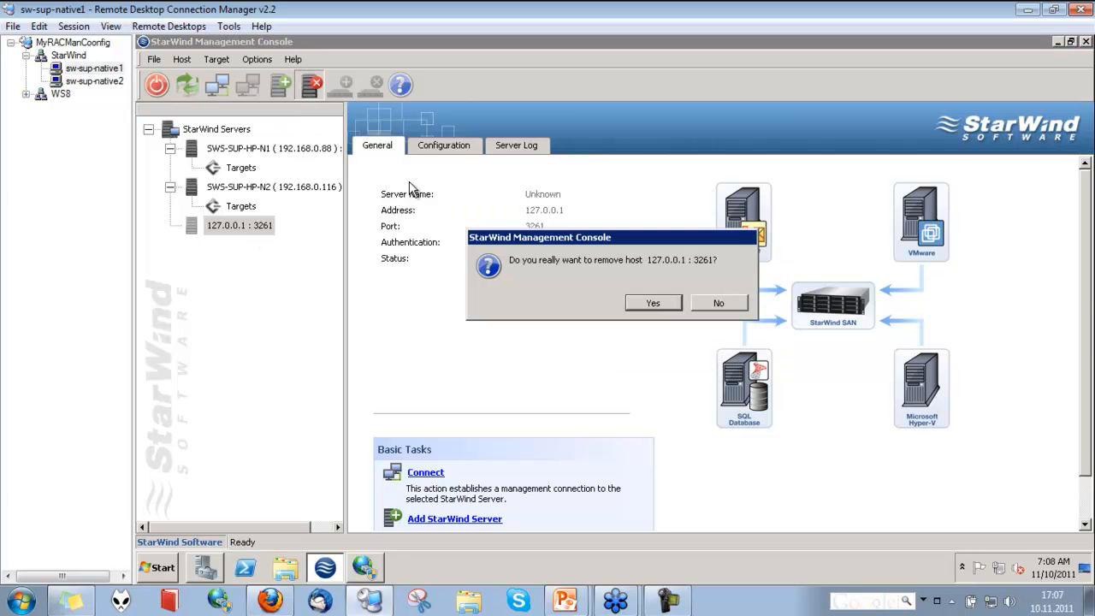
left_click(651, 309)
Review the SWS-SUP-HP-N1 targets along with their CHAP permissions and access rights
left_click(242, 168)
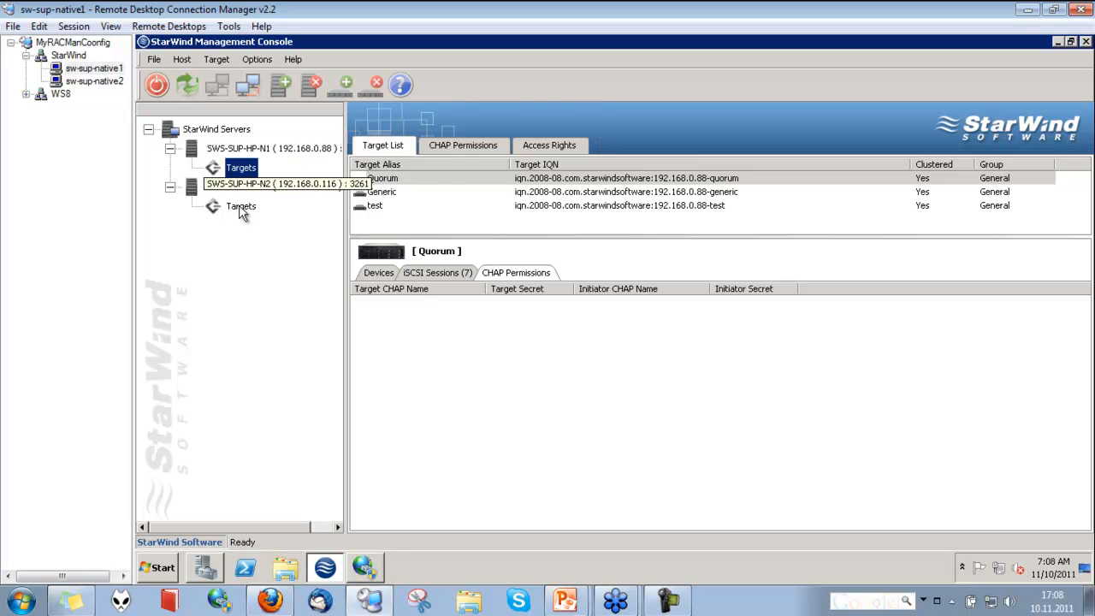
left_click(422, 178)
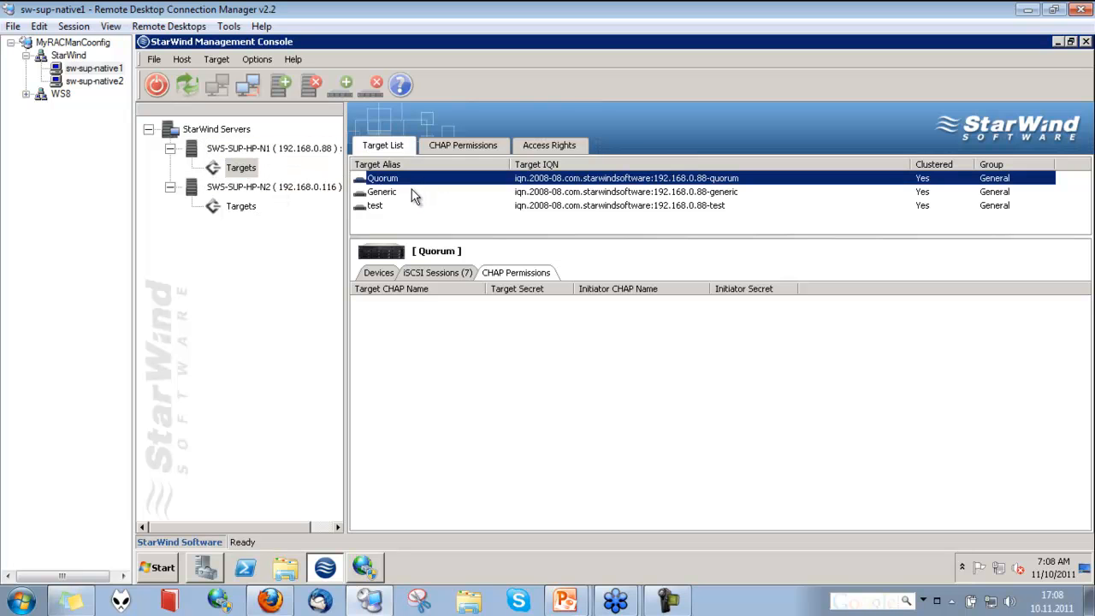
left_click(411, 192)
left_click(404, 205)
left_click(402, 178)
left_click(390, 206)
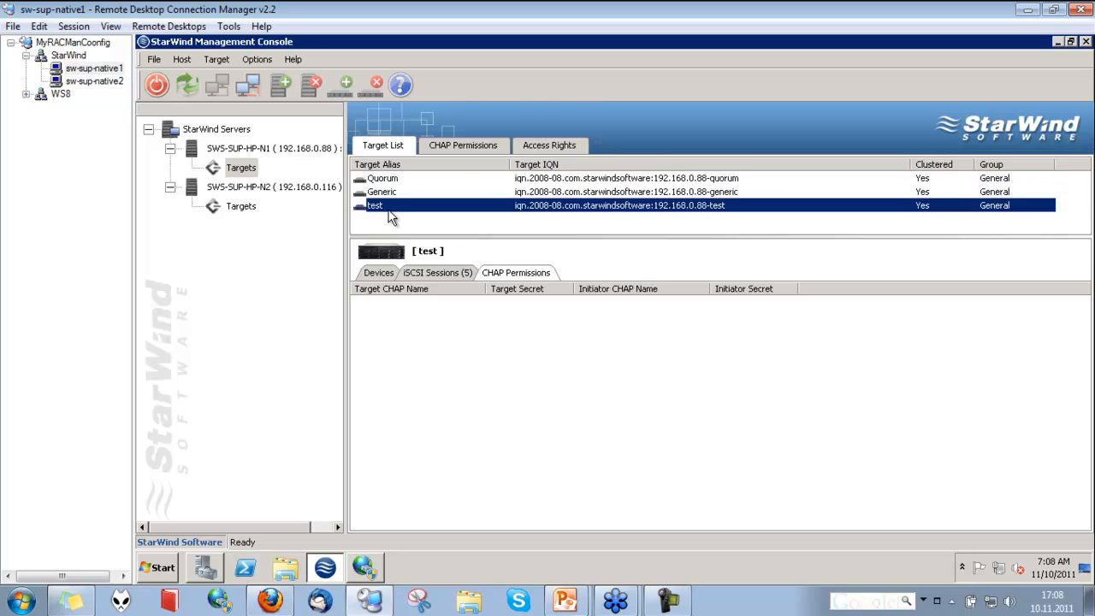
left_click(461, 145)
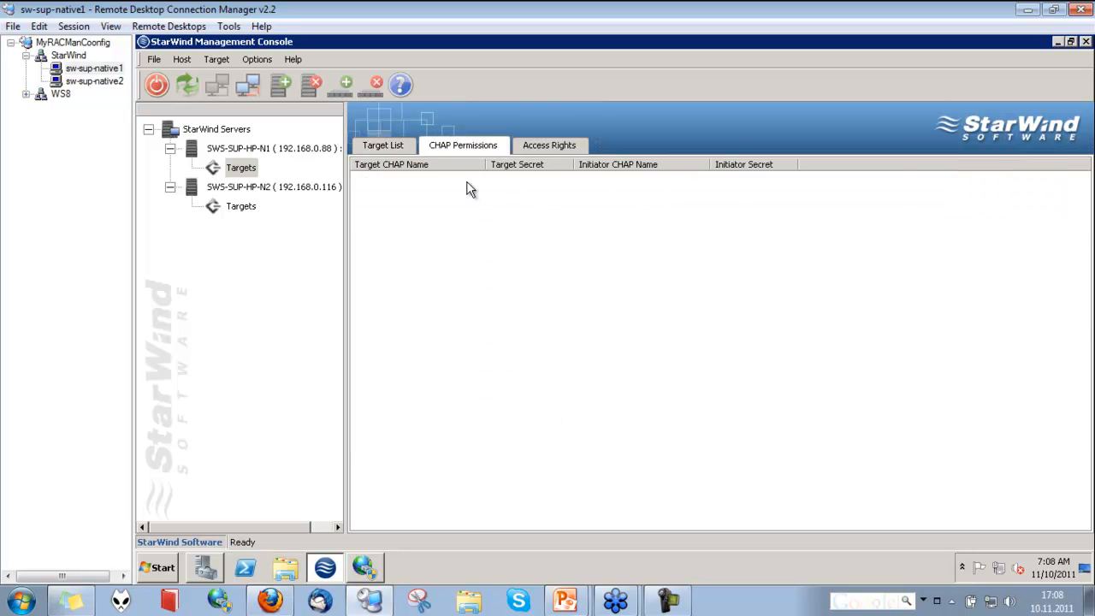
left_click(545, 147)
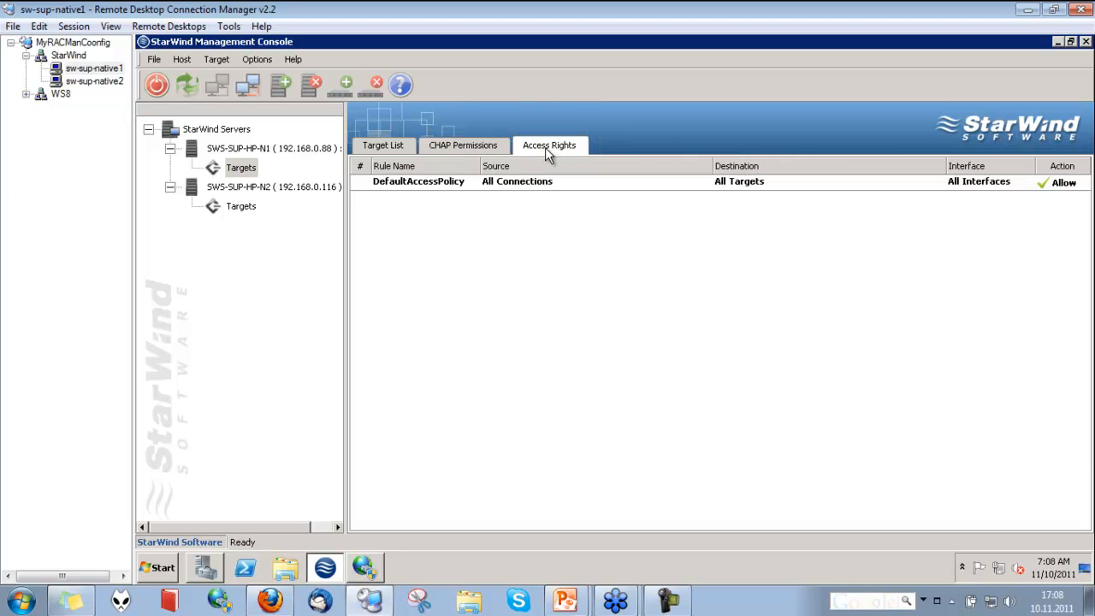
left_click(378, 149)
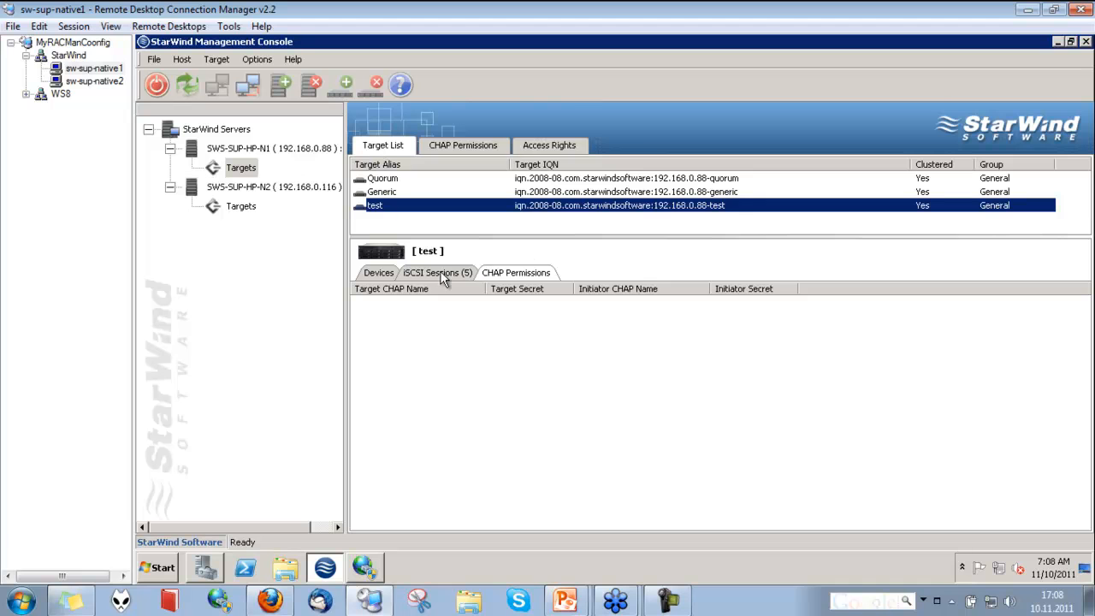
Inspect the device properties and iSCSI sessions of each N1 target
left_click(384, 272)
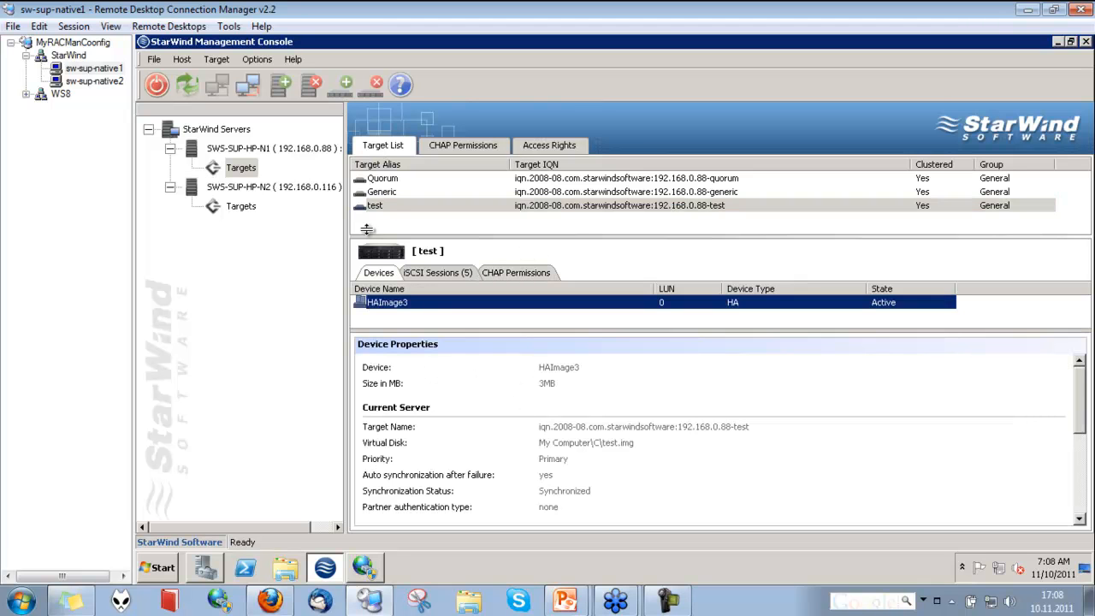
left_click(385, 191)
left_click(391, 178)
left_click(387, 204)
left_click(387, 191)
left_click(387, 179)
left_click(460, 272)
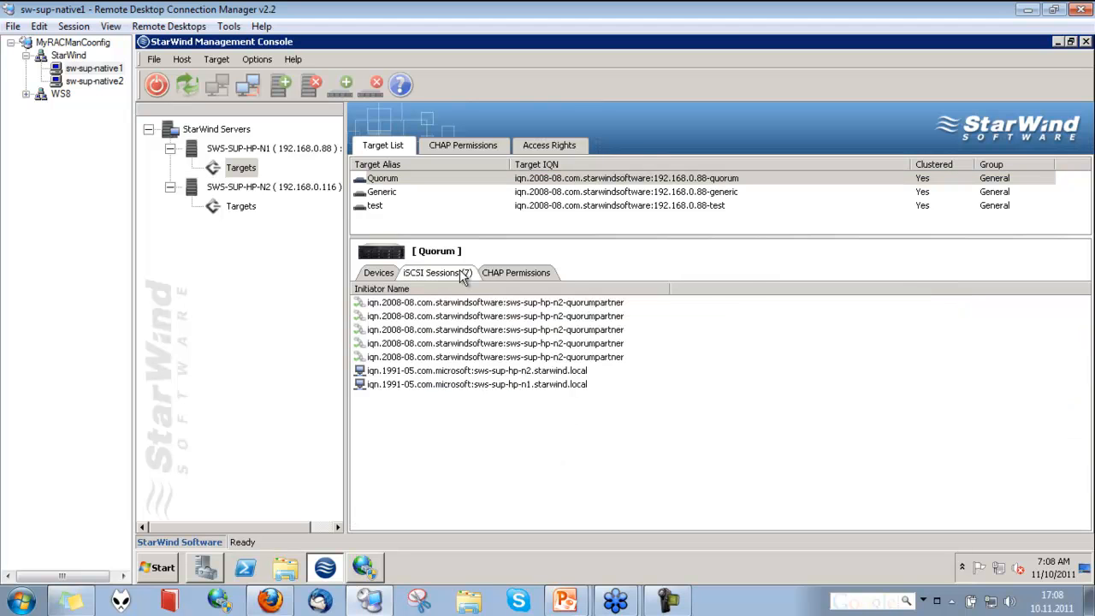
Examine the Quorum target's iSCSI session initiators and CHAP permissions
left_click(514, 273)
left_click(437, 273)
left_click(488, 374)
left_click(490, 384)
left_click(492, 371)
left_click(492, 384)
left_click(512, 273)
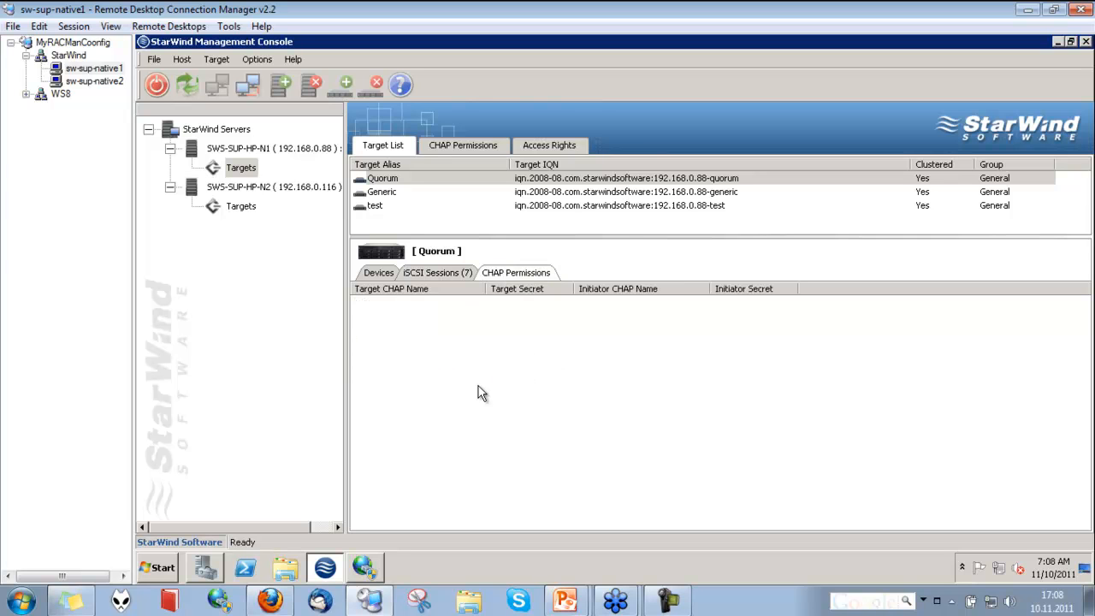
Compare the device properties of the Generic, test and Quorum targets
left_click(379, 273)
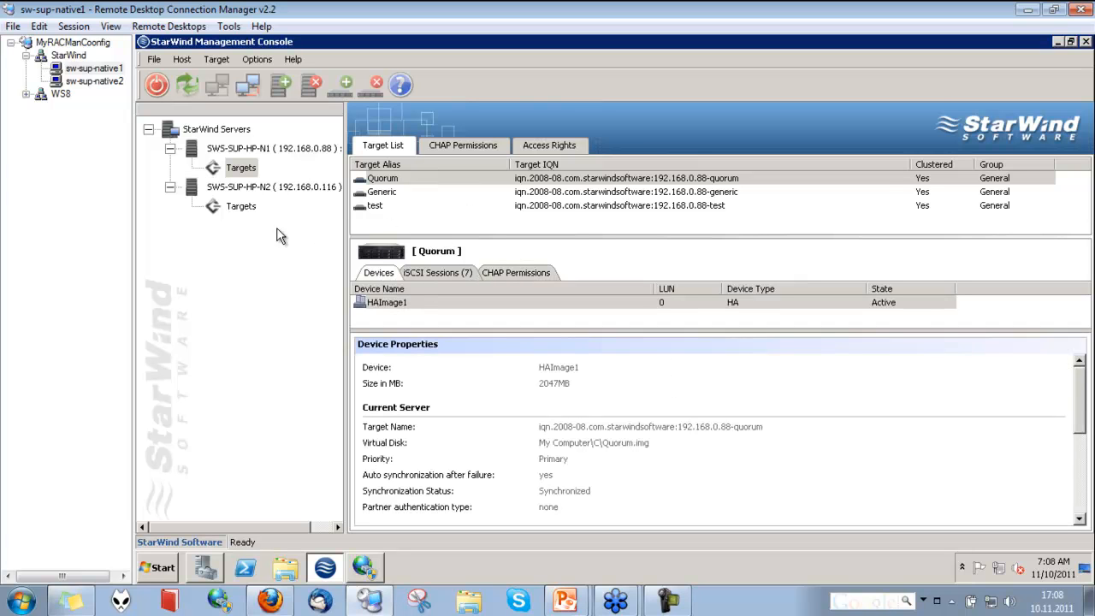
left_click(376, 192)
left_click(390, 208)
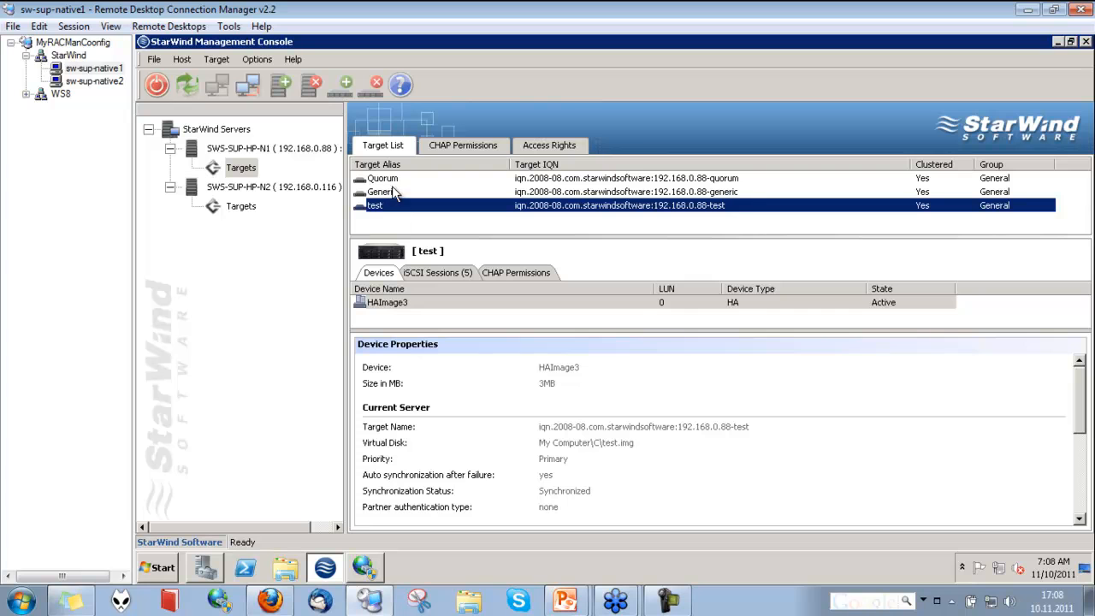
left_click(392, 178)
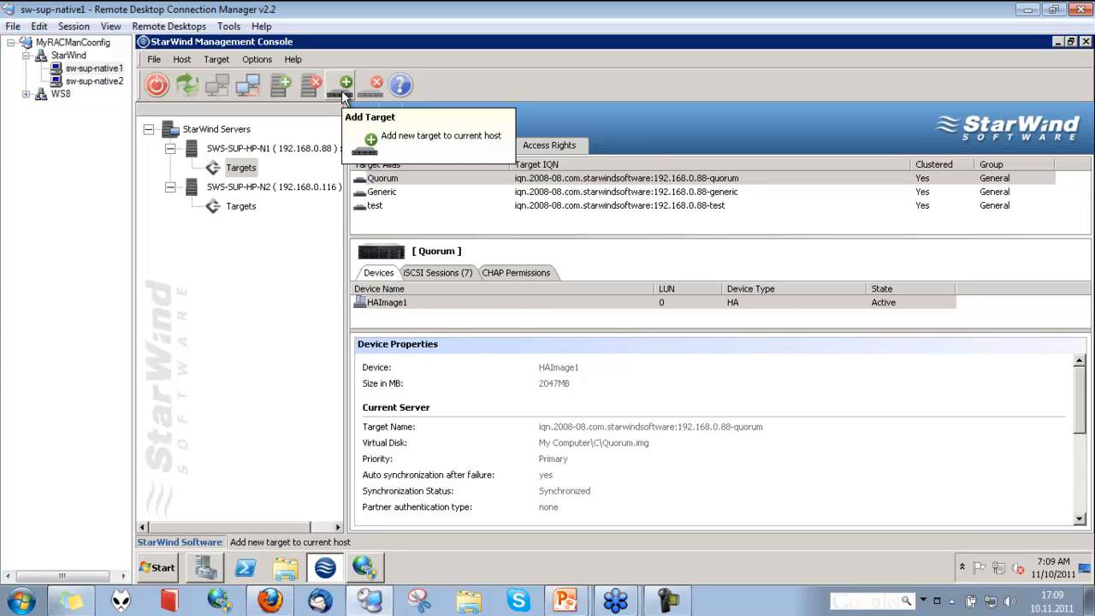
Start the Add Target wizard on N1 and set the target alias to testHA
left_click(343, 92)
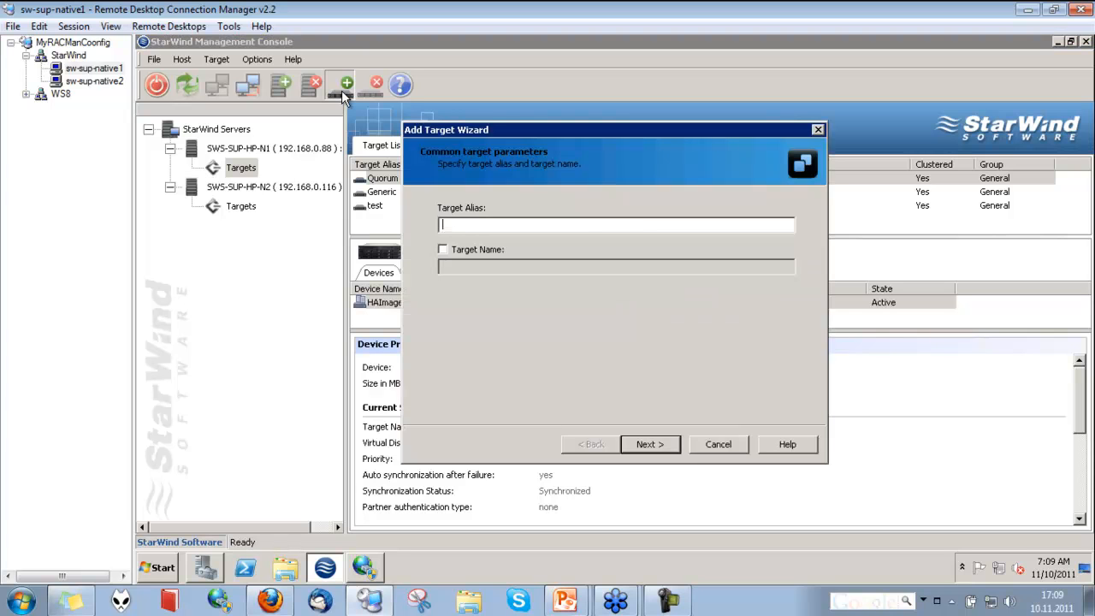
type("test")
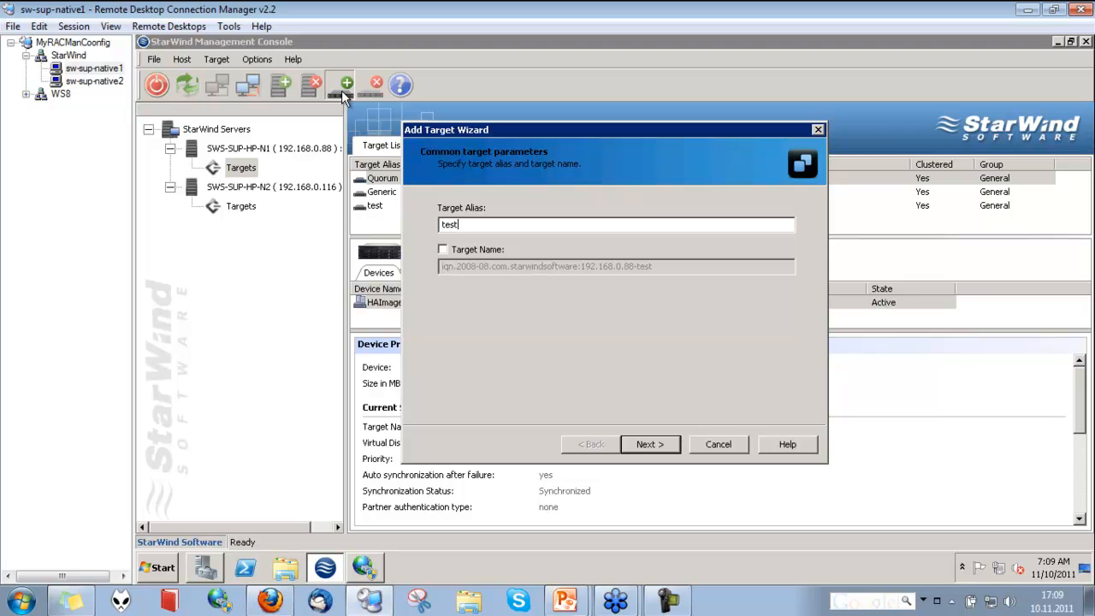
type("HA")
key("Return")
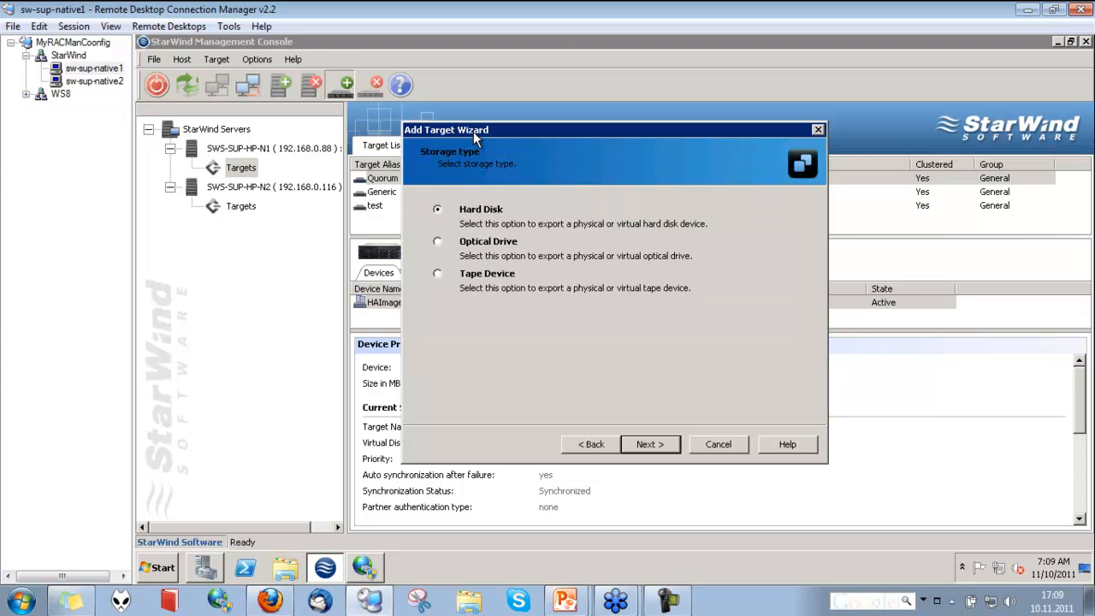
Keep Hard Disk storage and choose the High Availability device creation method
key("Return")
left_click(438, 274)
key("Return")
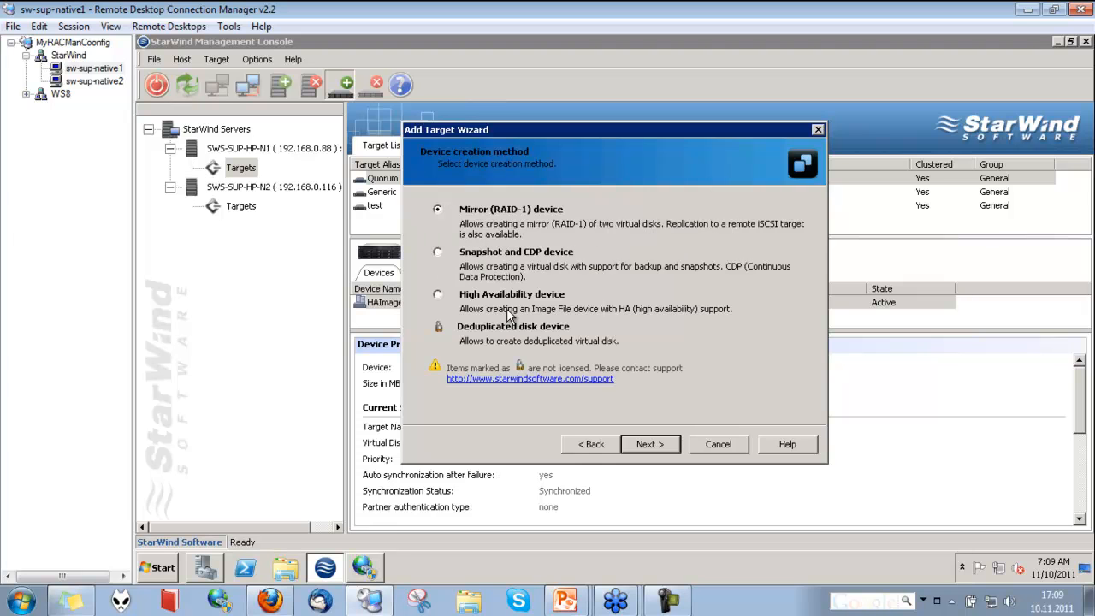
left_click(439, 294)
key("Return")
scroll(597, 212, "down", 1)
scroll(594, 211, "down", 1)
scroll(595, 211, "up", 1)
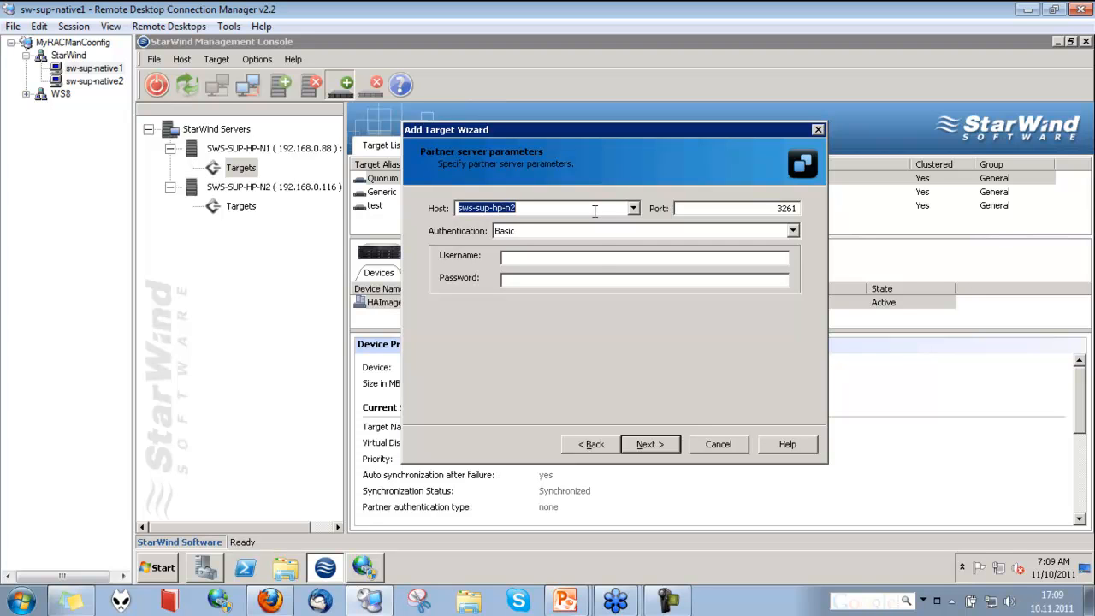
Enter the partner server username root and its password, then continue
left_click(599, 258)
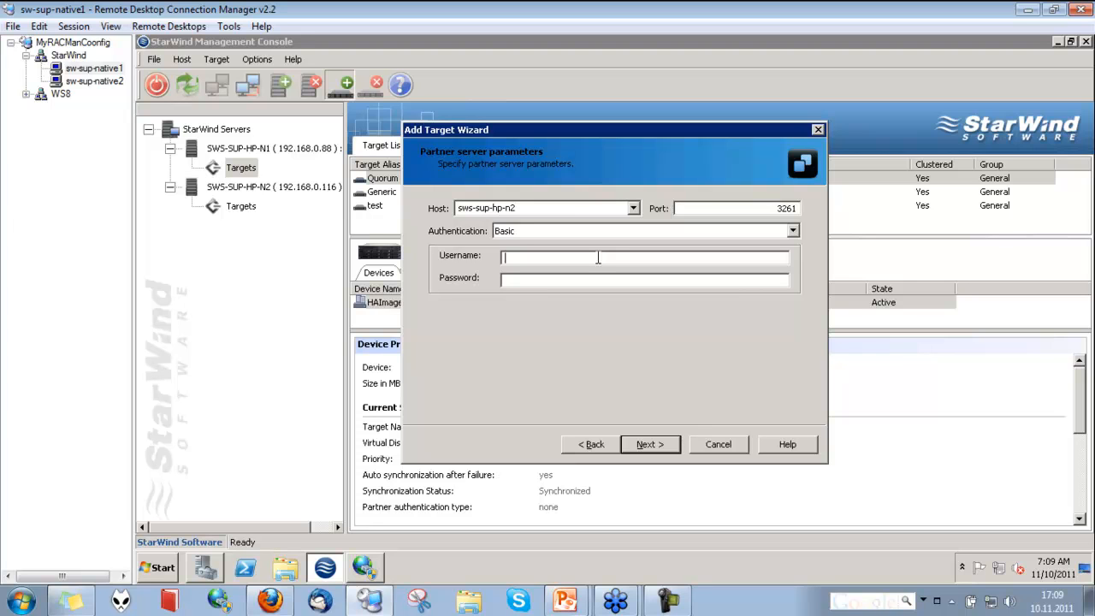
type("root")
type("********")
left_click(648, 445)
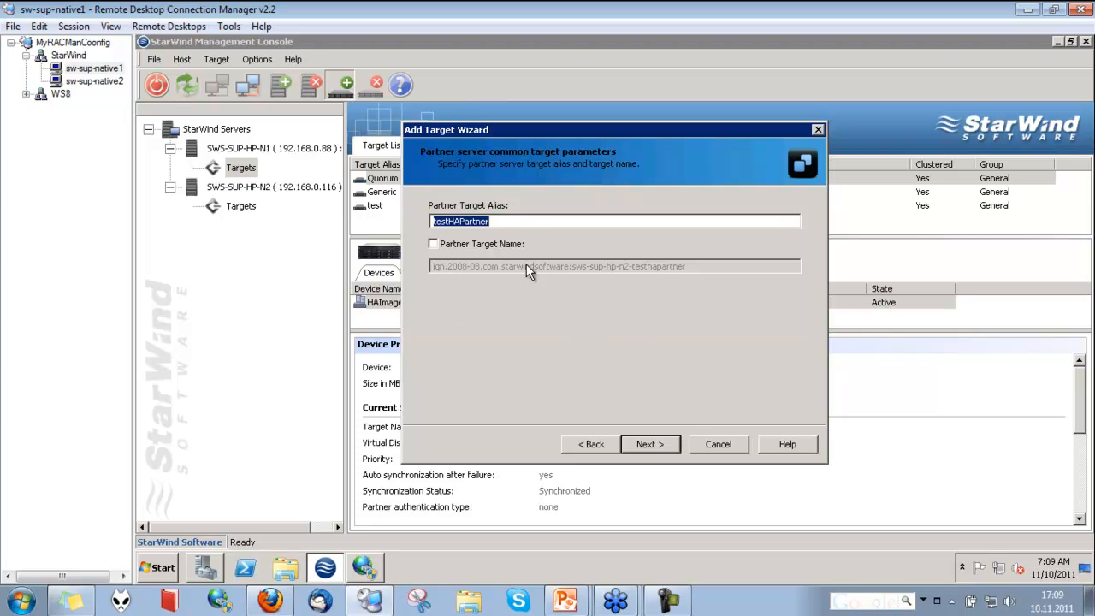
Keep the partner target alias testHAPartner and continue
left_click(516, 221)
left_click_drag(461, 222, 501, 221)
left_click(464, 222)
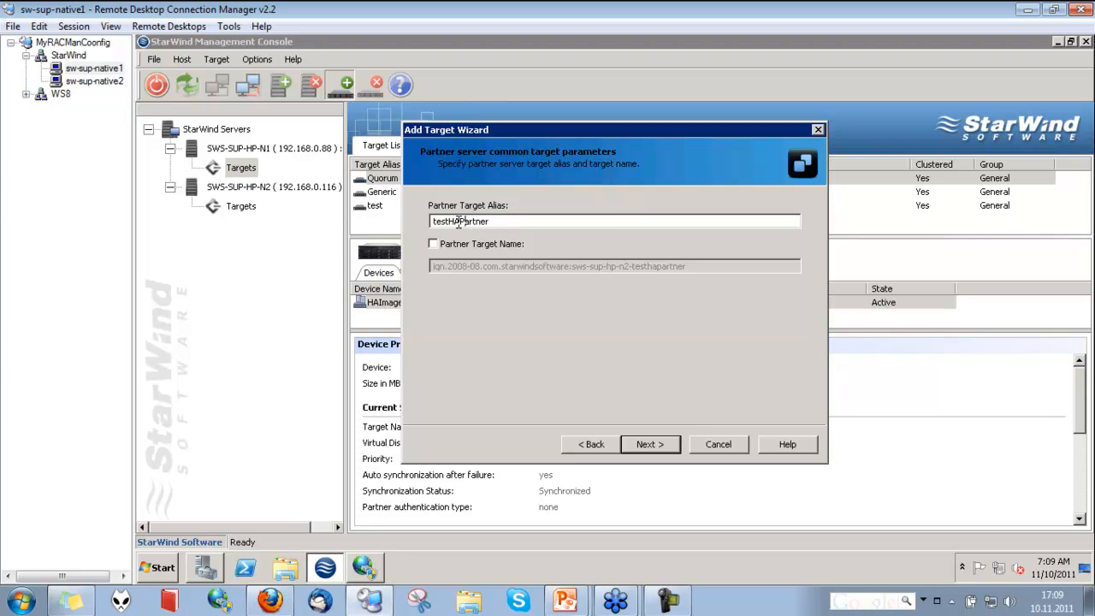
left_click(649, 445)
Set the current server's virtual disk file to testHA.img on drive C
left_click(769, 243)
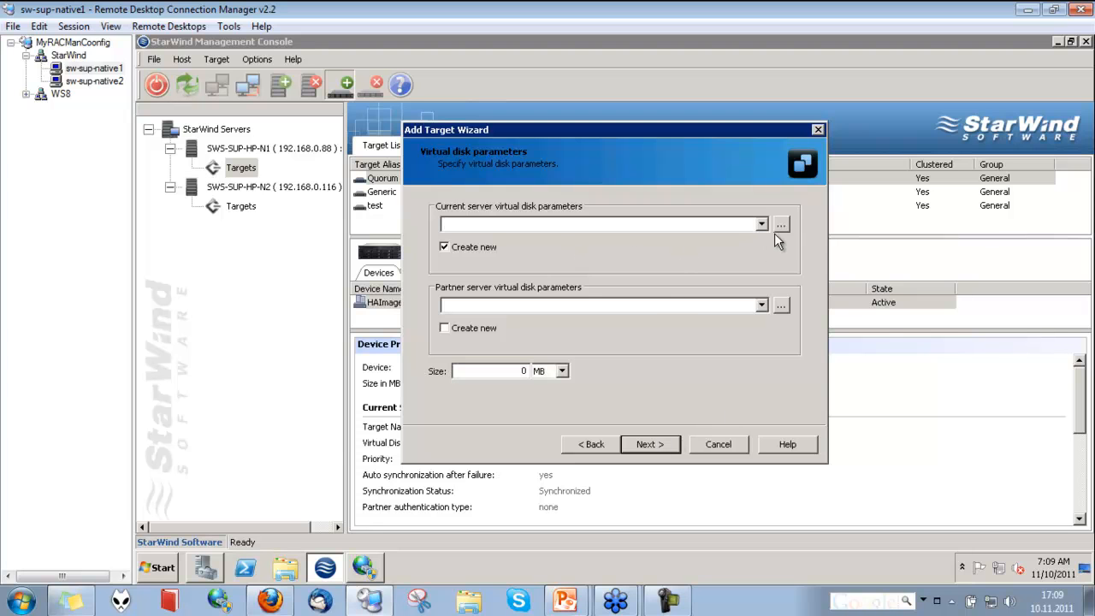
left_click(782, 225)
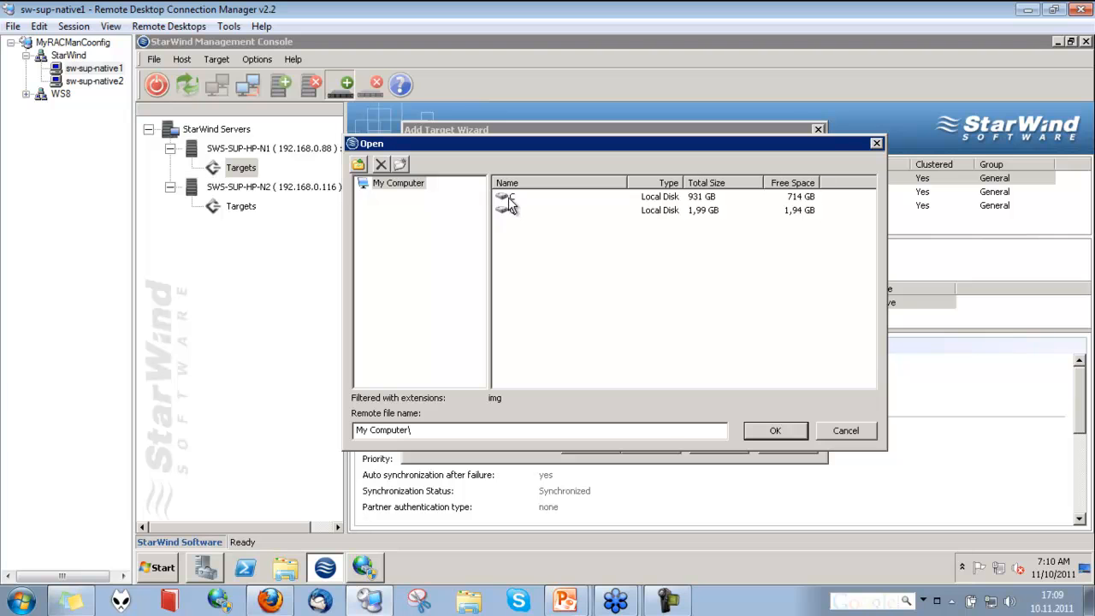
double_click(508, 198)
left_click(564, 425)
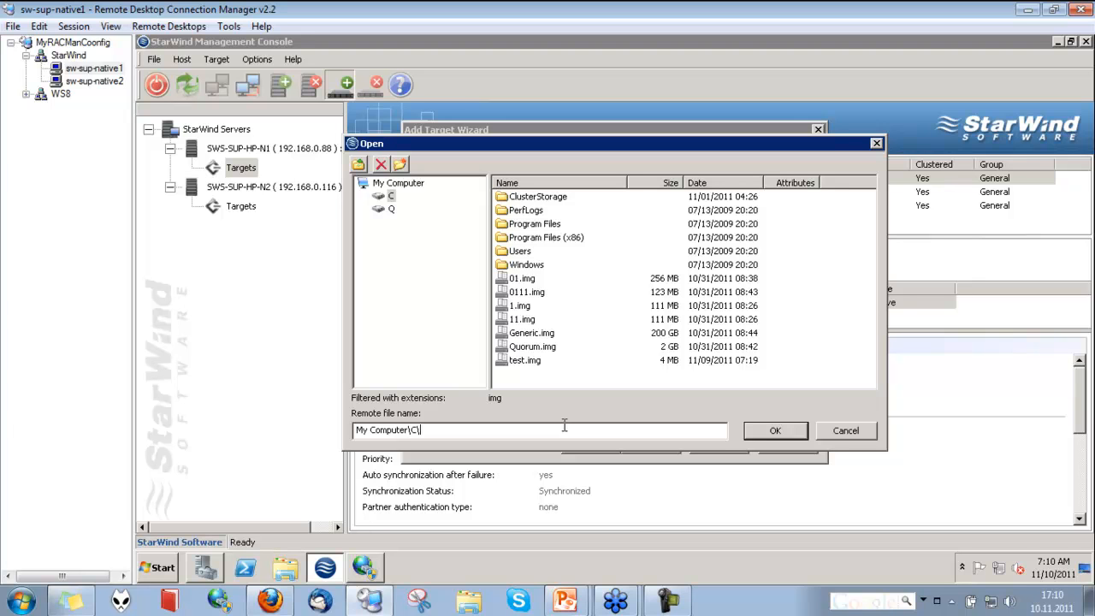
type("testHA")
key("Return")
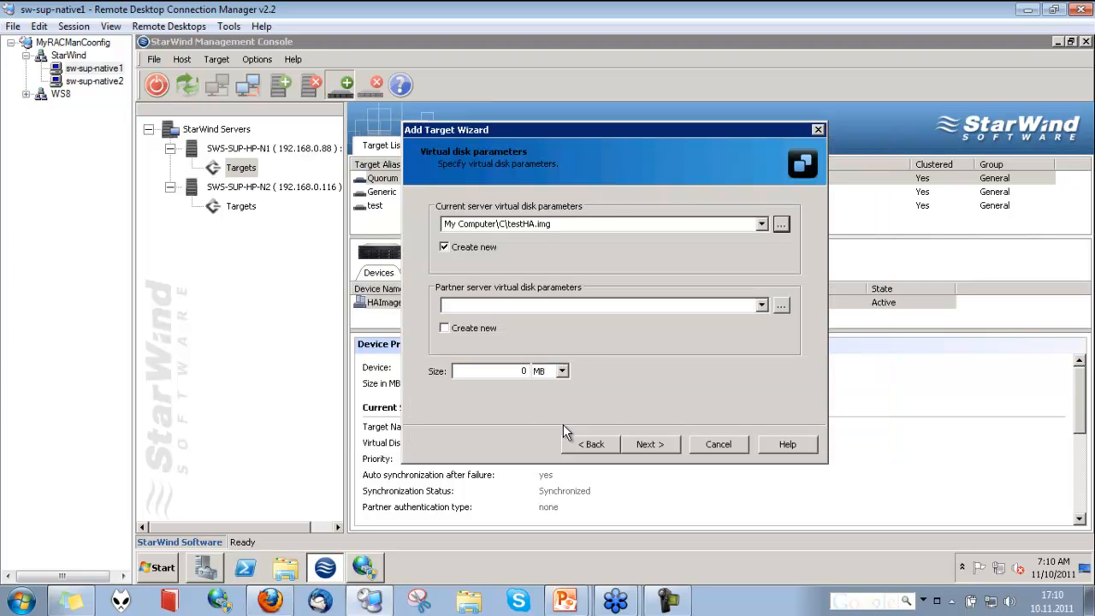
Use the same testHA.img path for the partner server's virtual disk and enable Create new
left_click(602, 223)
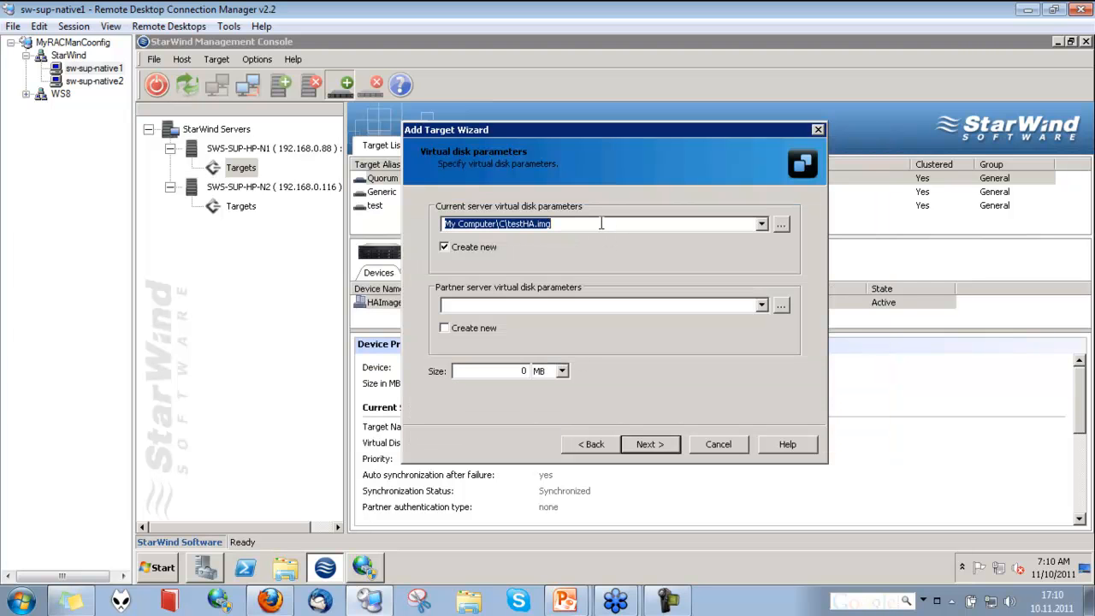
left_click(621, 304)
type("My Computer\\C\\testHA.img")
left_click(445, 329)
Set the virtual disk size to 15 and continue to the synchronization settings
double_click(524, 370)
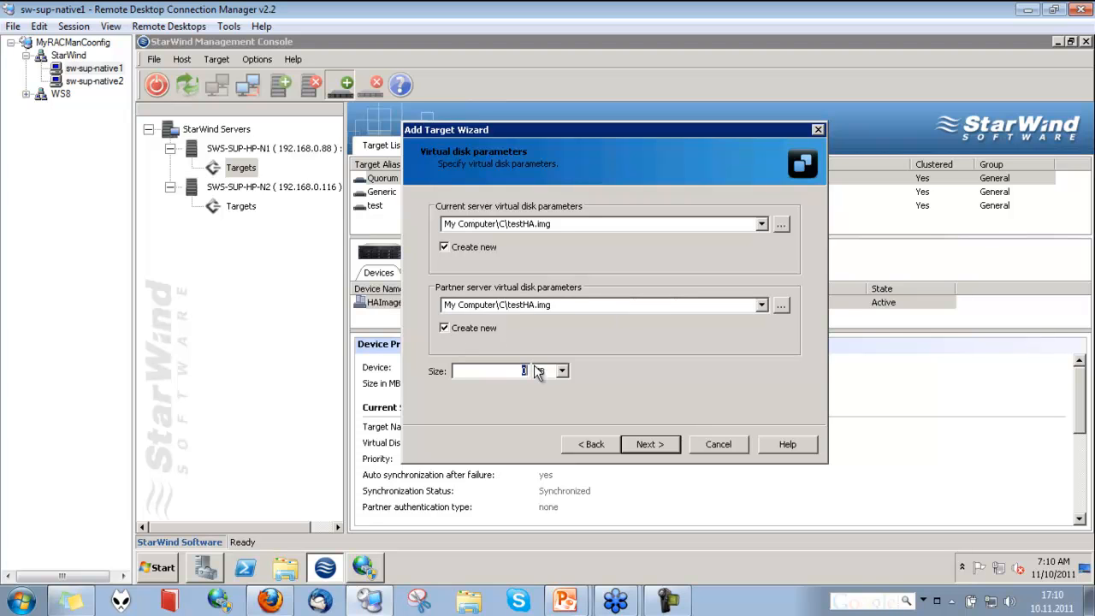
type("15")
left_click(562, 371)
left_click(552, 391)
left_click(558, 375)
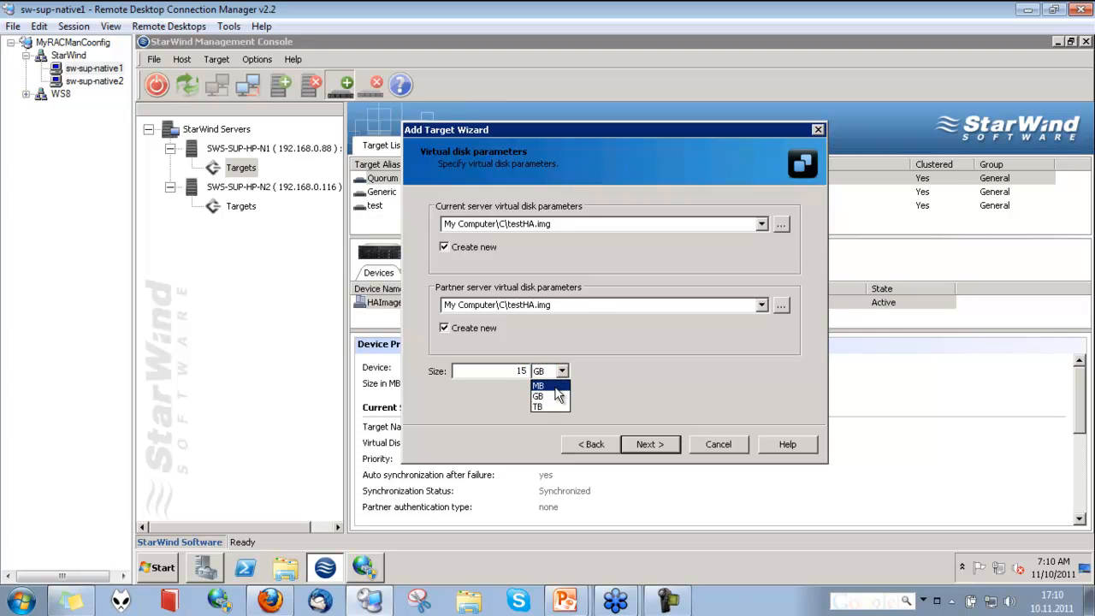
left_click(663, 448)
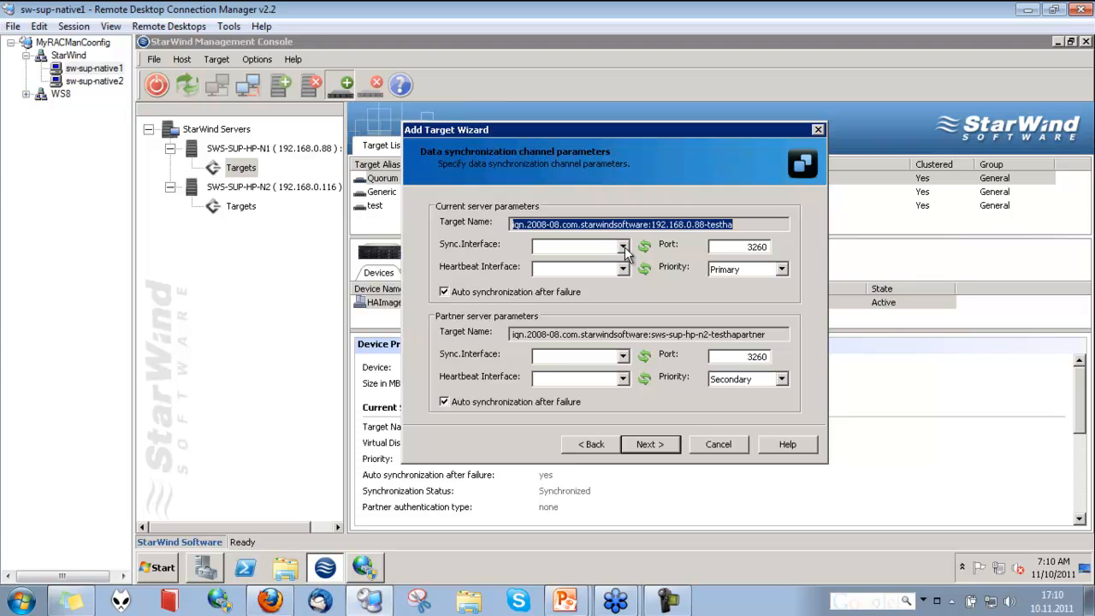
Set the current server's sync interface to 10.0.0.1 and heartbeat interface to 192.168.0.119, then continue
left_click(625, 248)
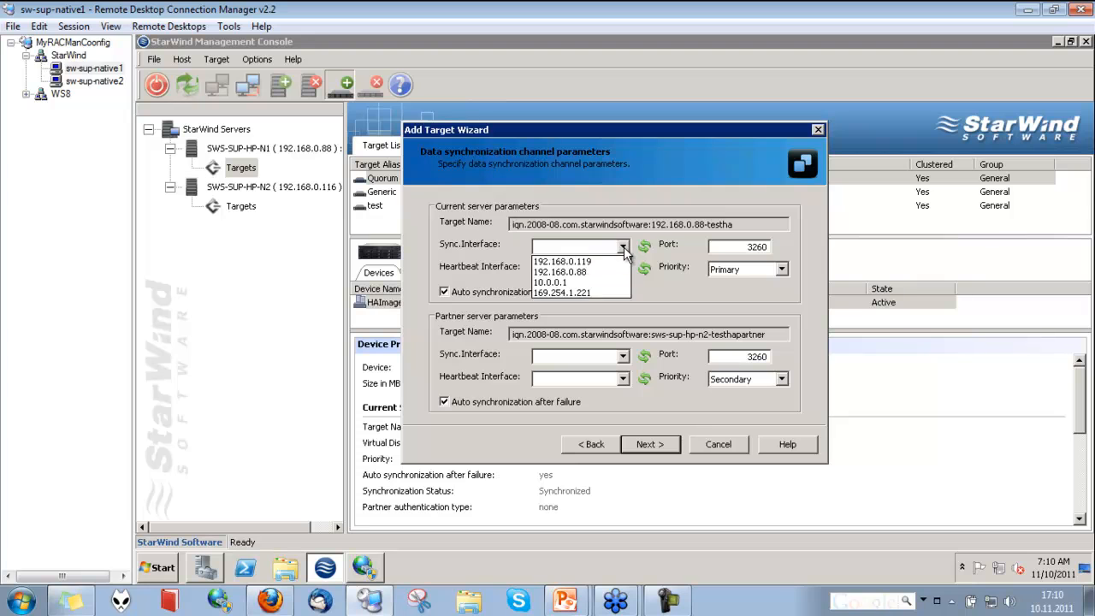
left_click(595, 282)
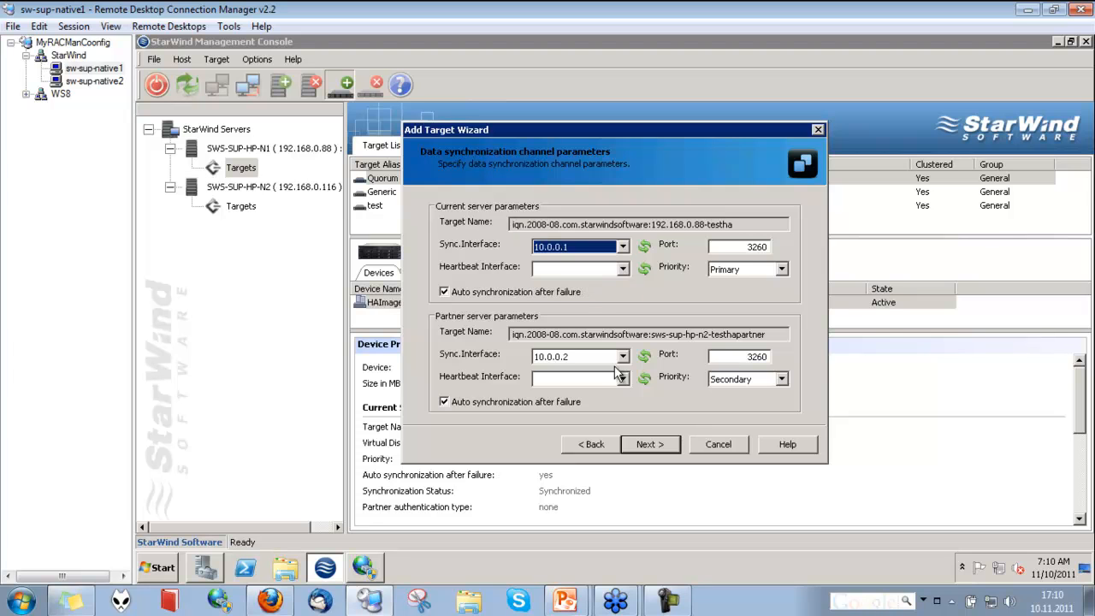
left_click(623, 269)
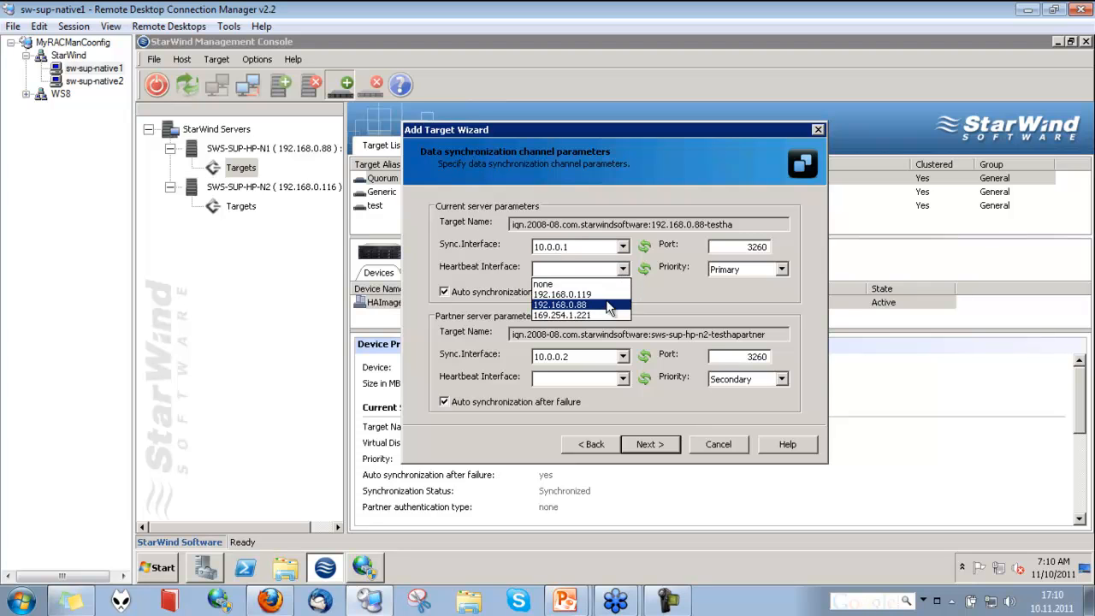
left_click(556, 283)
left_click(623, 269)
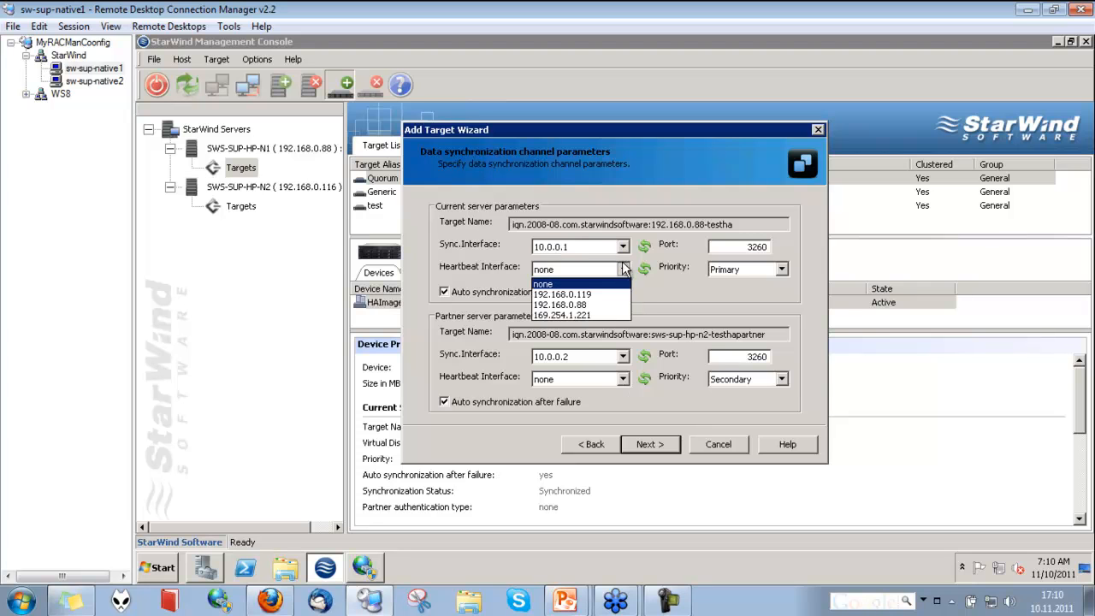
left_click(618, 295)
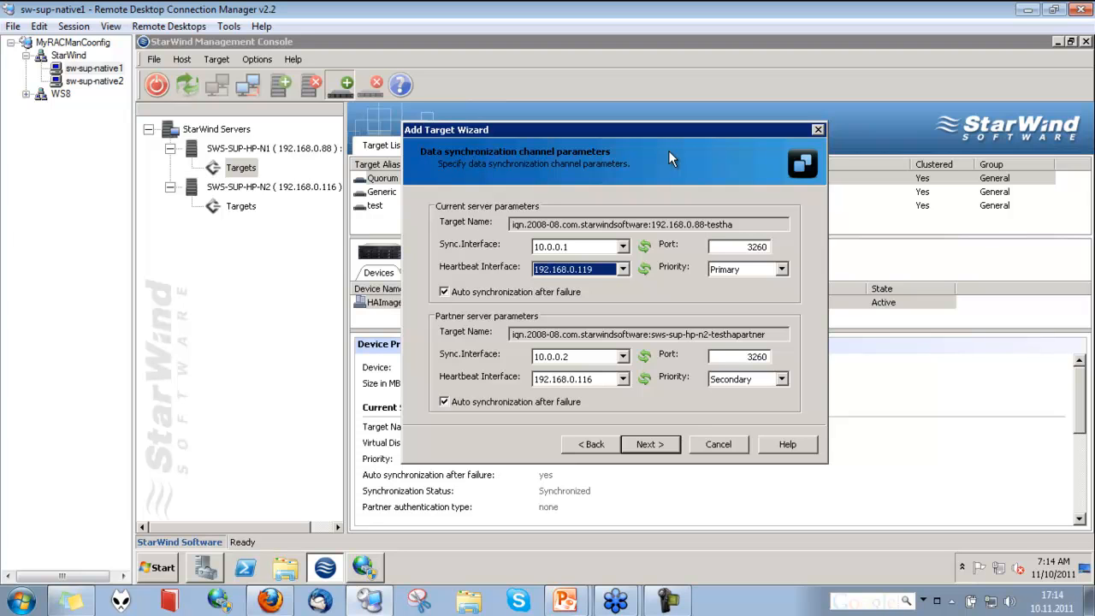
left_click(667, 445)
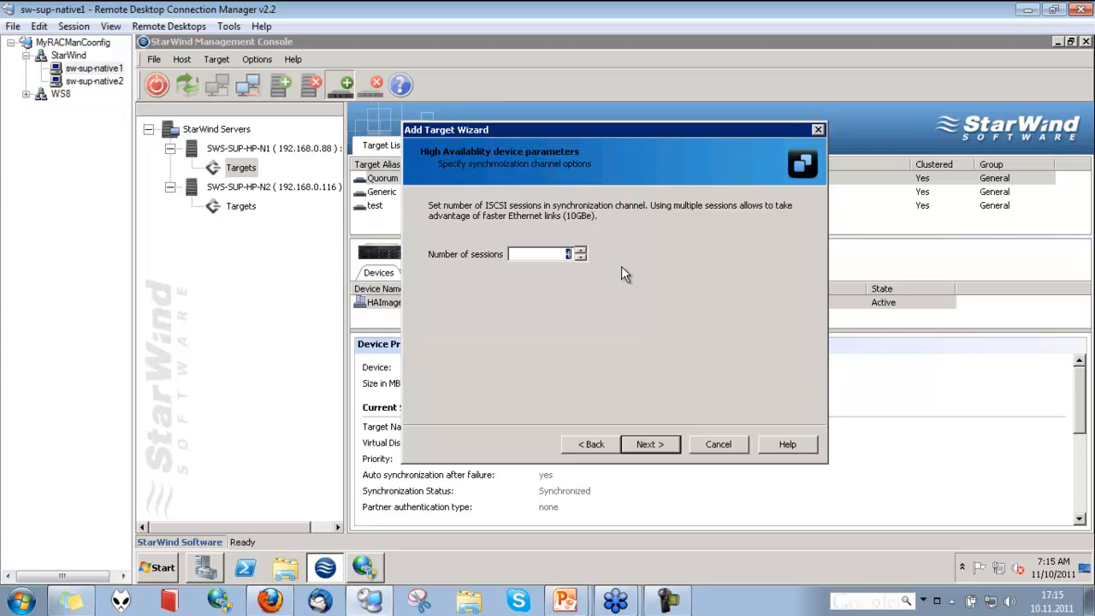
Keep the default number of sessions and choose to synchronize the partner server virtual disk with the current server disk
left_click(655, 448)
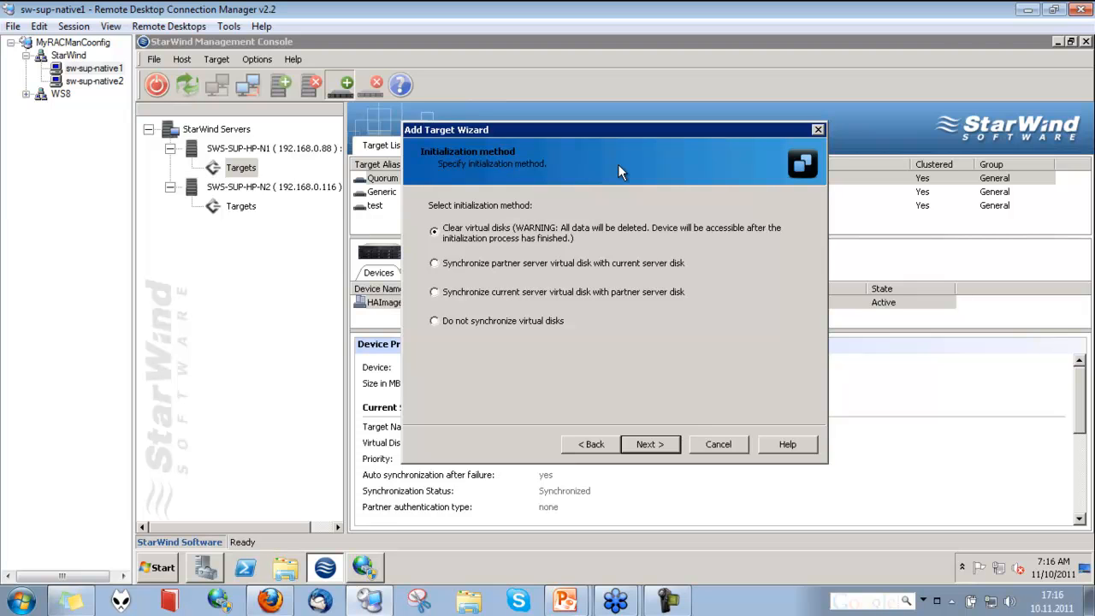
left_click(434, 322)
left_click(435, 236)
left_click(437, 296)
left_click(437, 264)
left_click(437, 292)
left_click(437, 264)
left_click(650, 444)
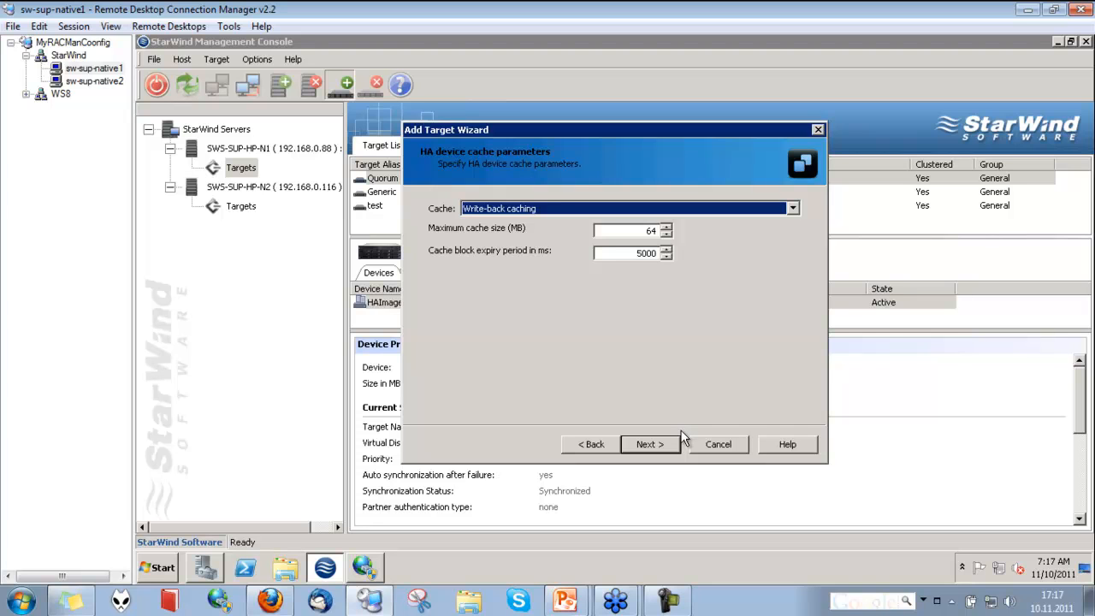
Accept the write-back cache parameters, confirm the summary and finish the Add Target Wizard
left_click(672, 444)
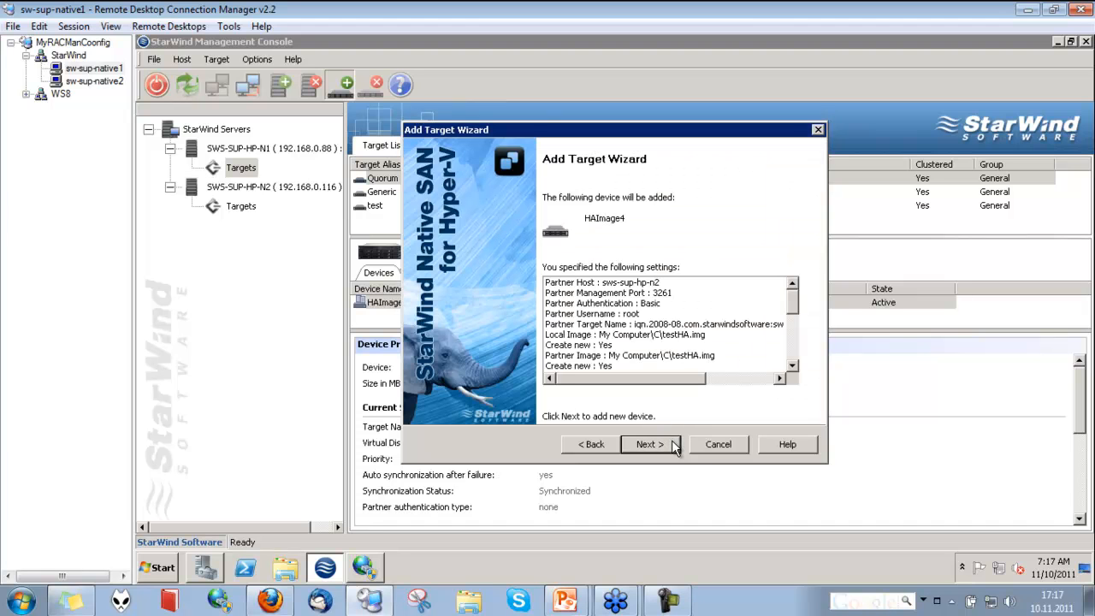
left_click(673, 443)
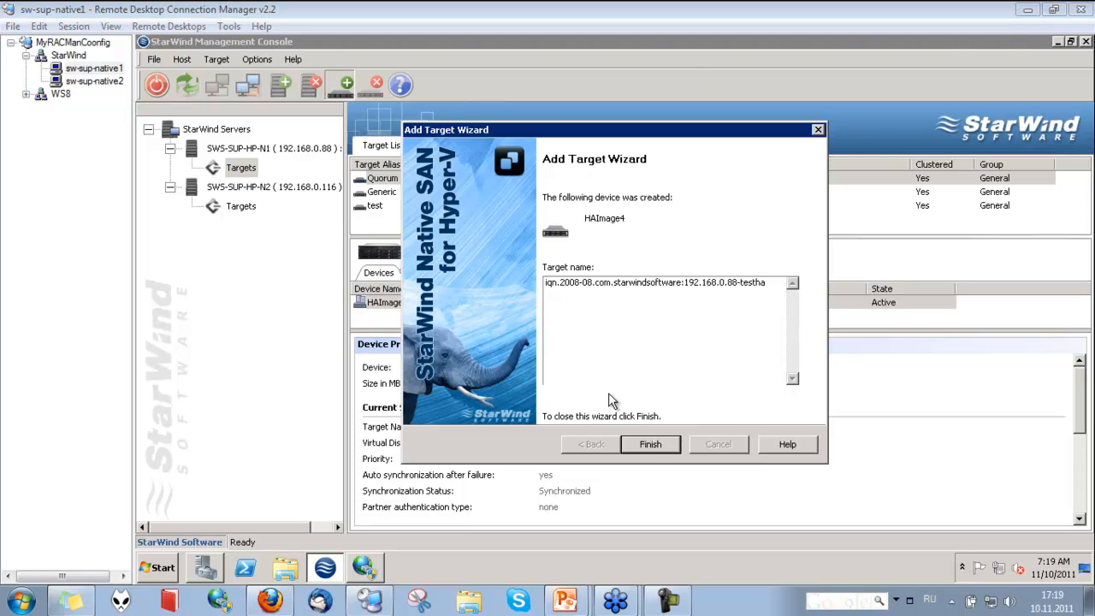
left_click(652, 445)
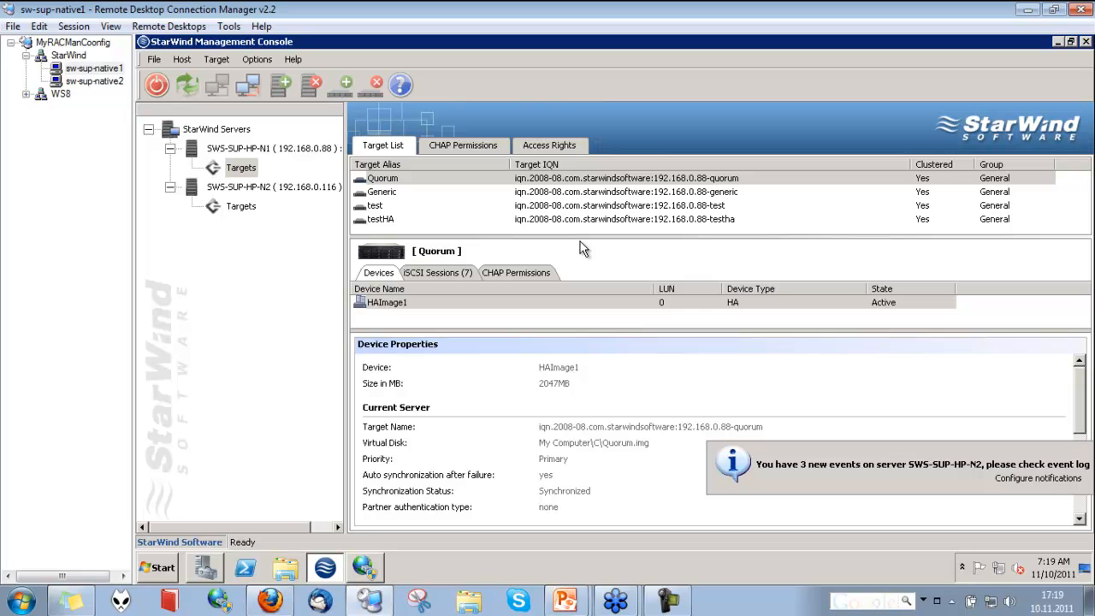
Select the new testHA target on the first server to review its device properties
left_click(253, 208)
left_click(251, 169)
left_click(382, 220)
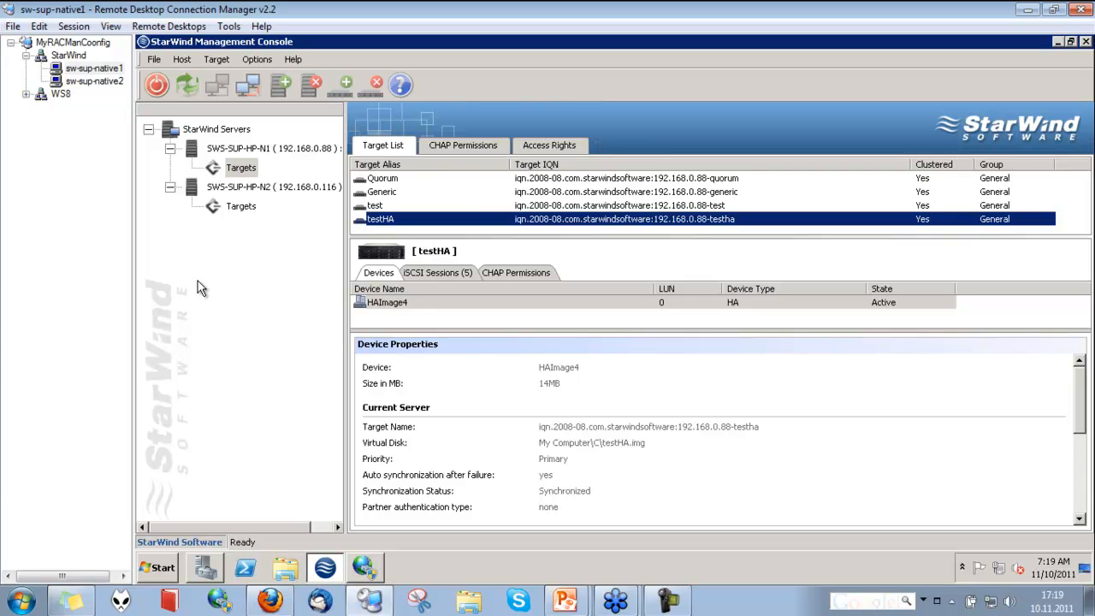
Open the iSCSI Initiator properties and refresh the discovered targets list
left_click(205, 568)
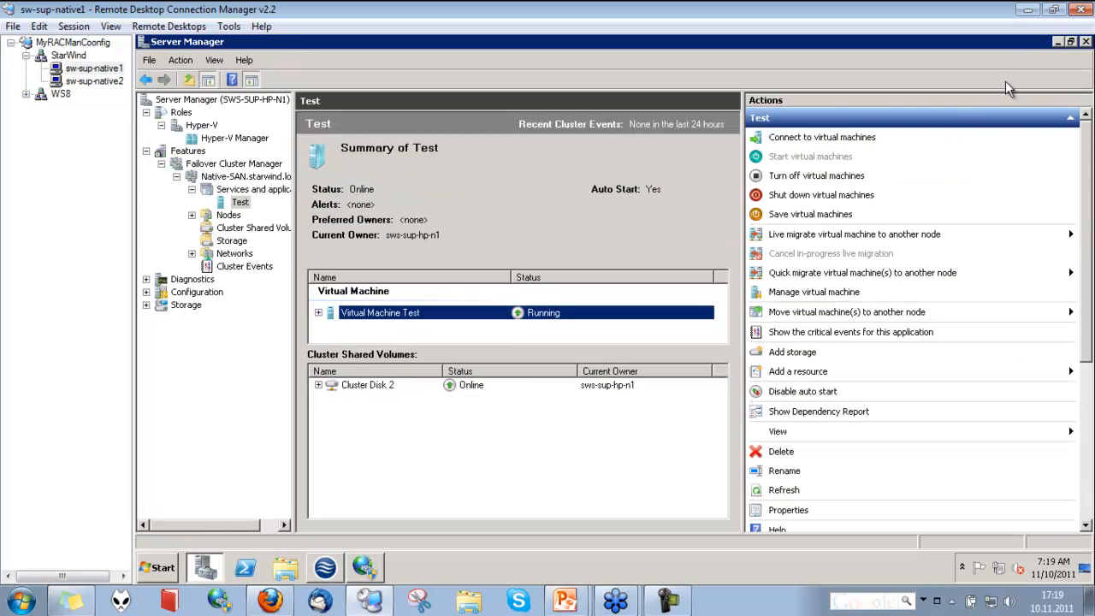
left_click(1058, 41)
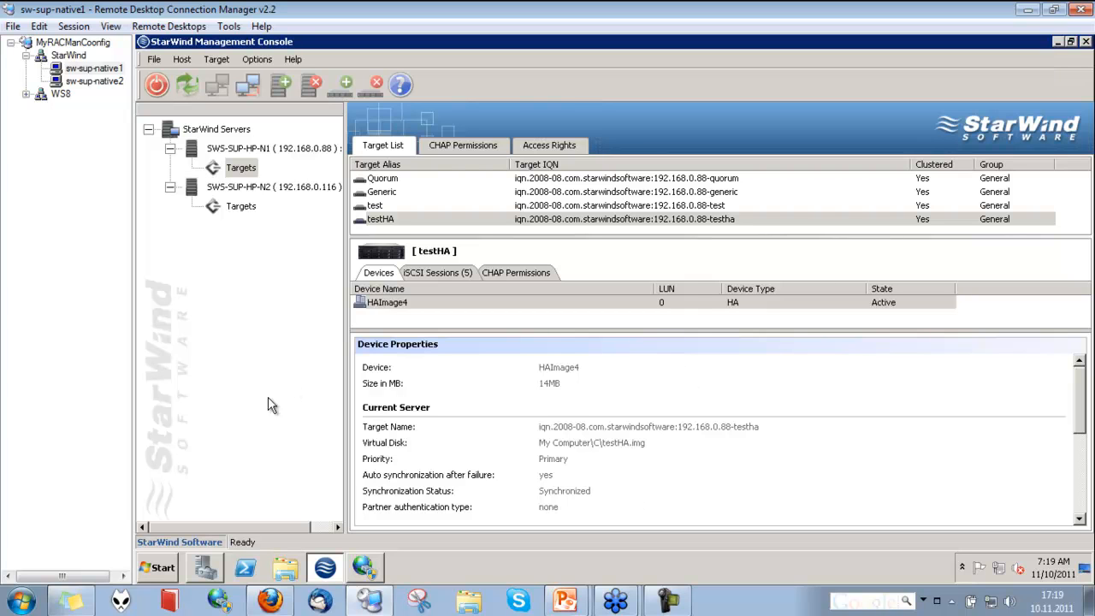
left_click(163, 567)
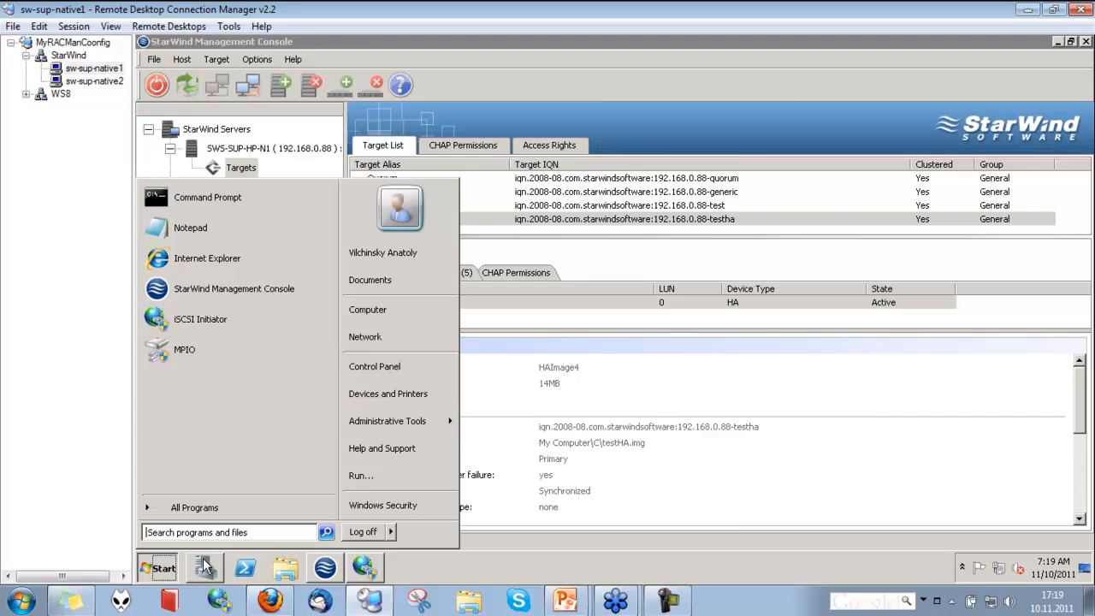
left_click(206, 568)
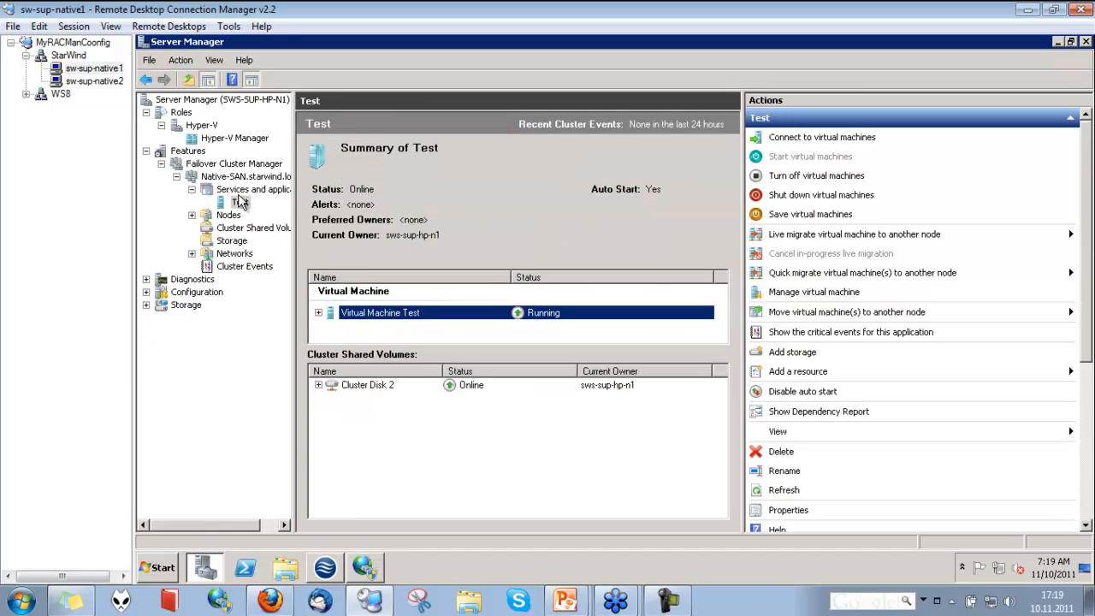
left_click(188, 150)
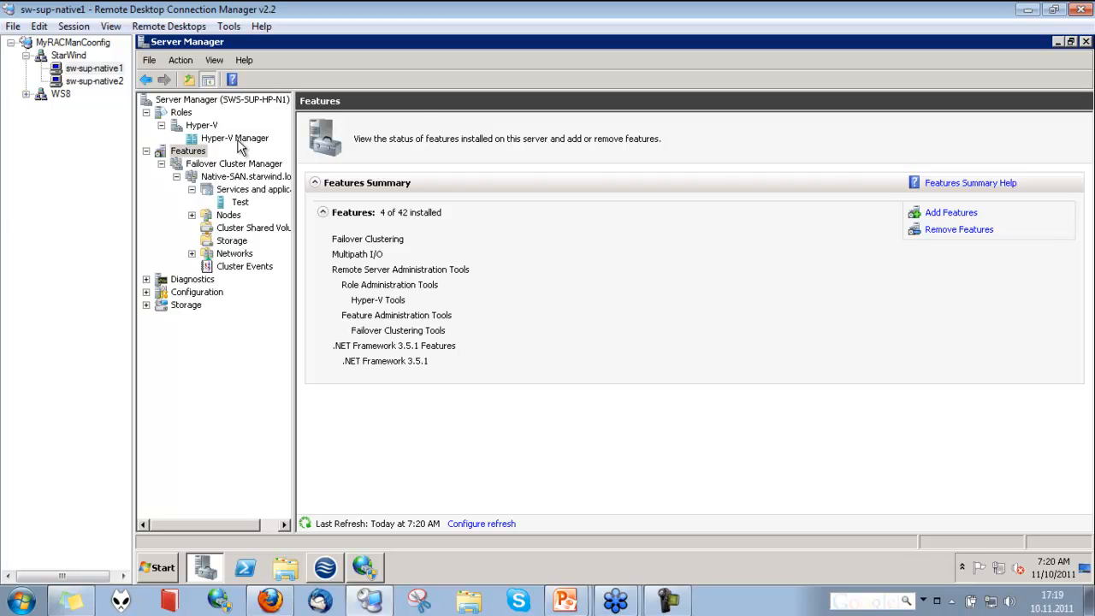
left_click(161, 569)
left_click(532, 363)
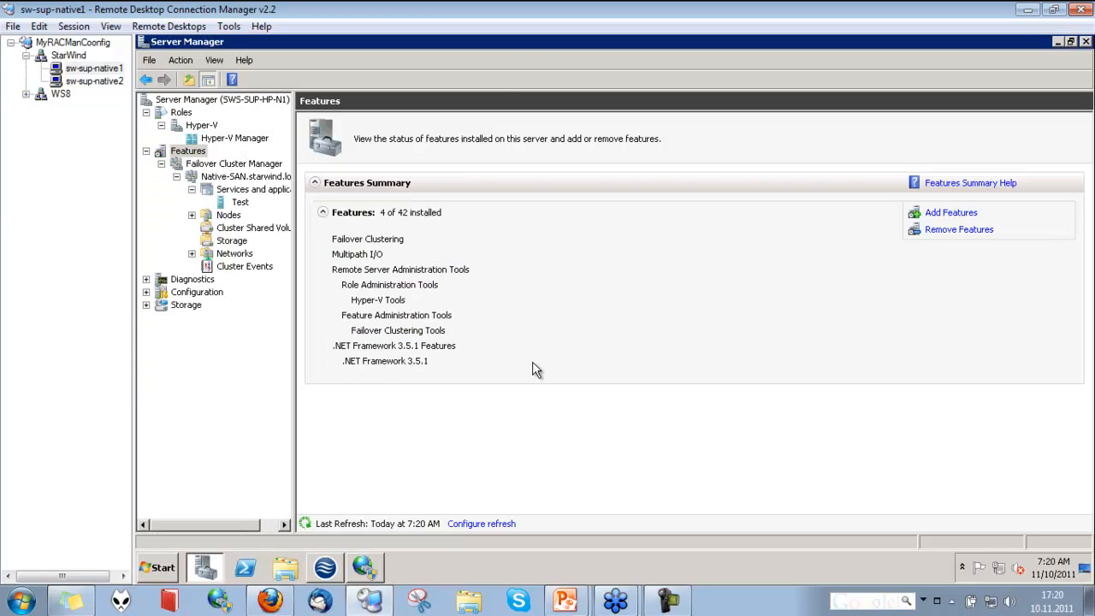
left_click(366, 572)
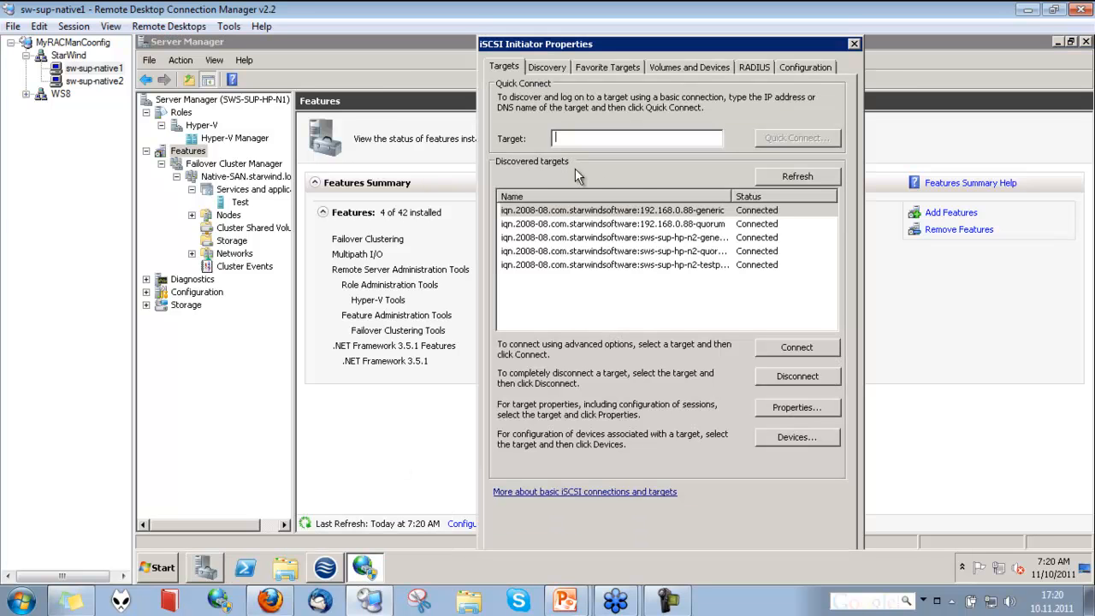
left_click(787, 177)
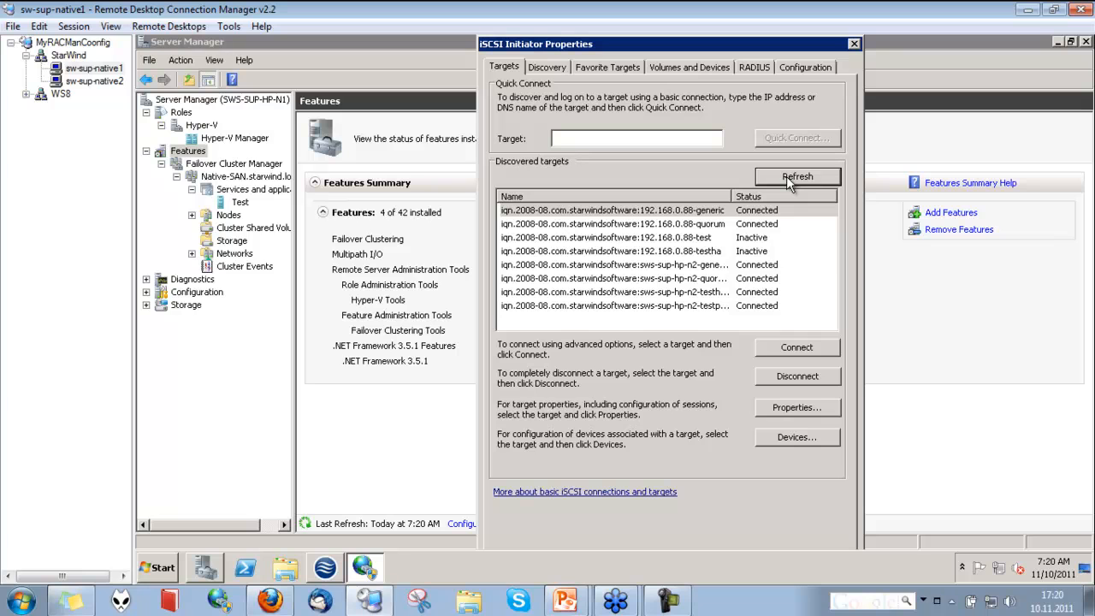
Widen the target name column and examine the testha and testhapartner targets
double_click(729, 195)
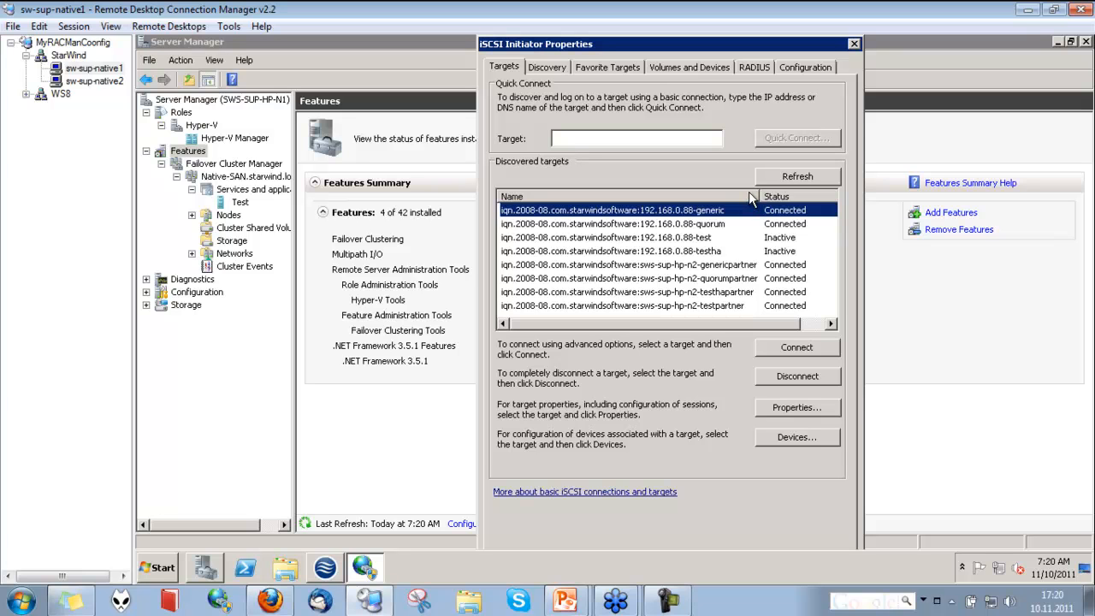
left_click(726, 249)
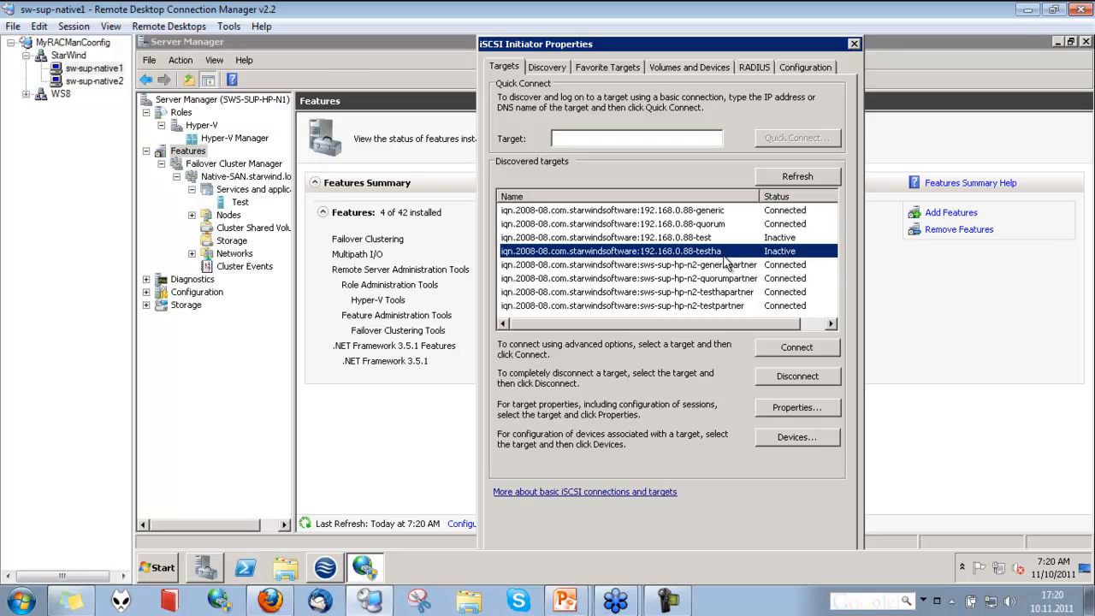
left_click(729, 294)
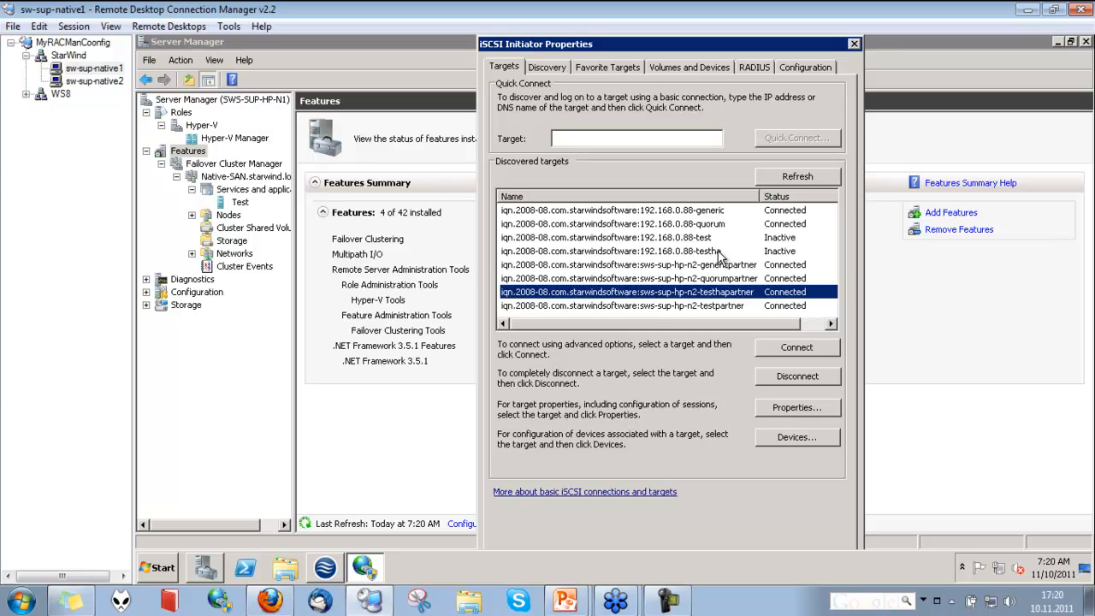
left_click(717, 250)
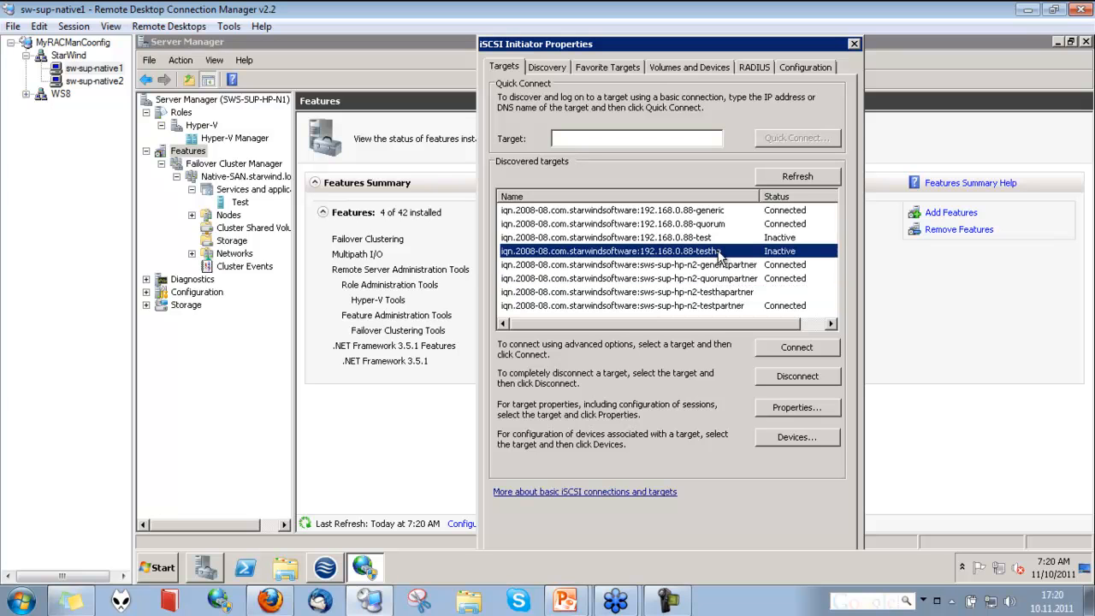
left_click(746, 293)
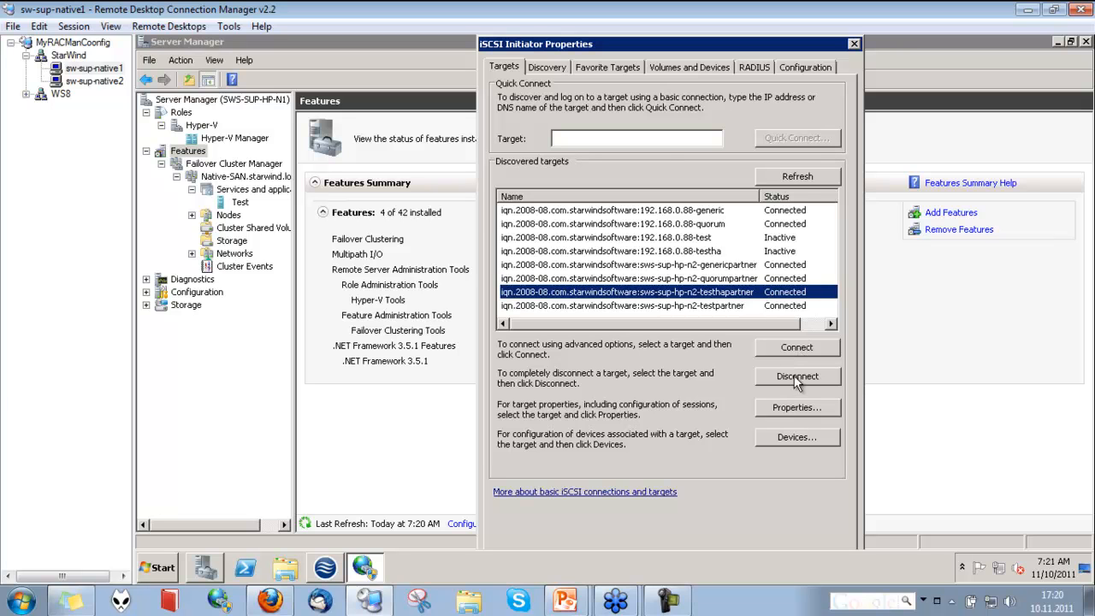
left_click(788, 351)
left_click(518, 168)
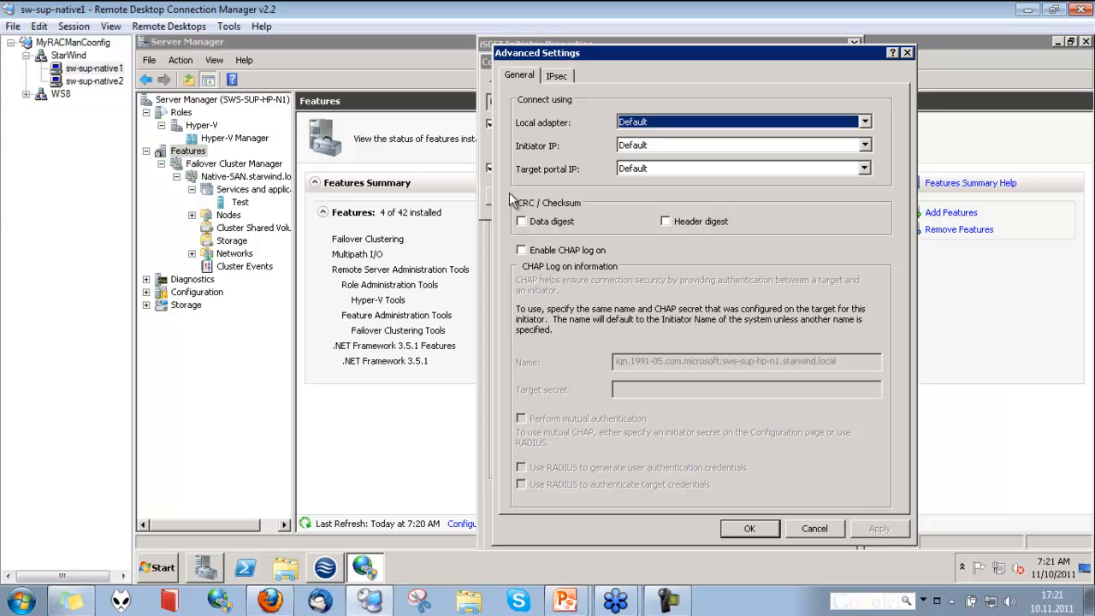
scroll(762, 169, "down", 1)
left_click(828, 147)
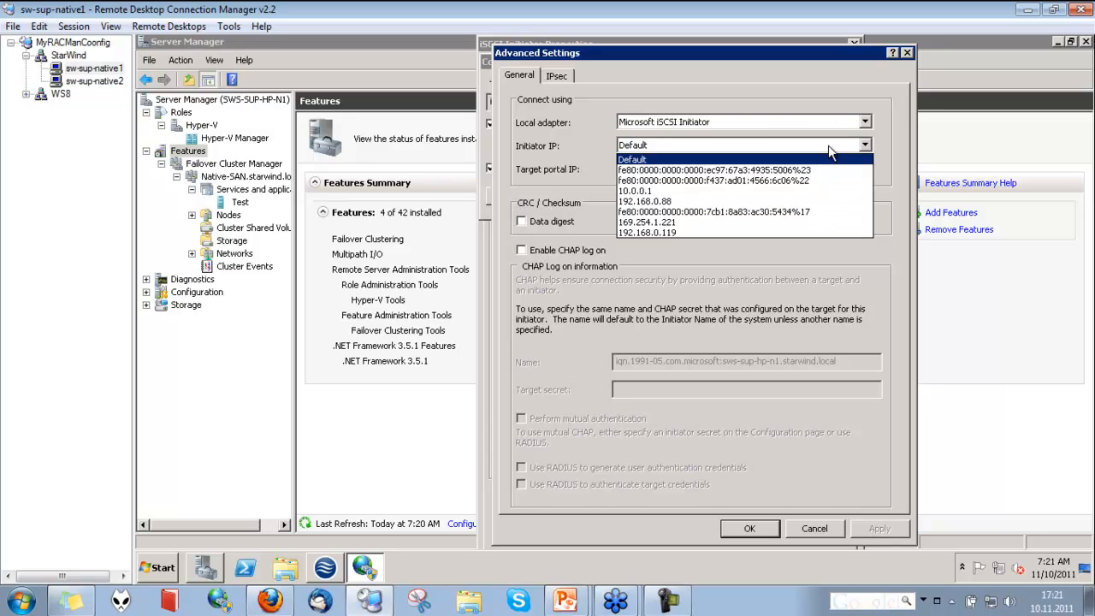
left_click(676, 201)
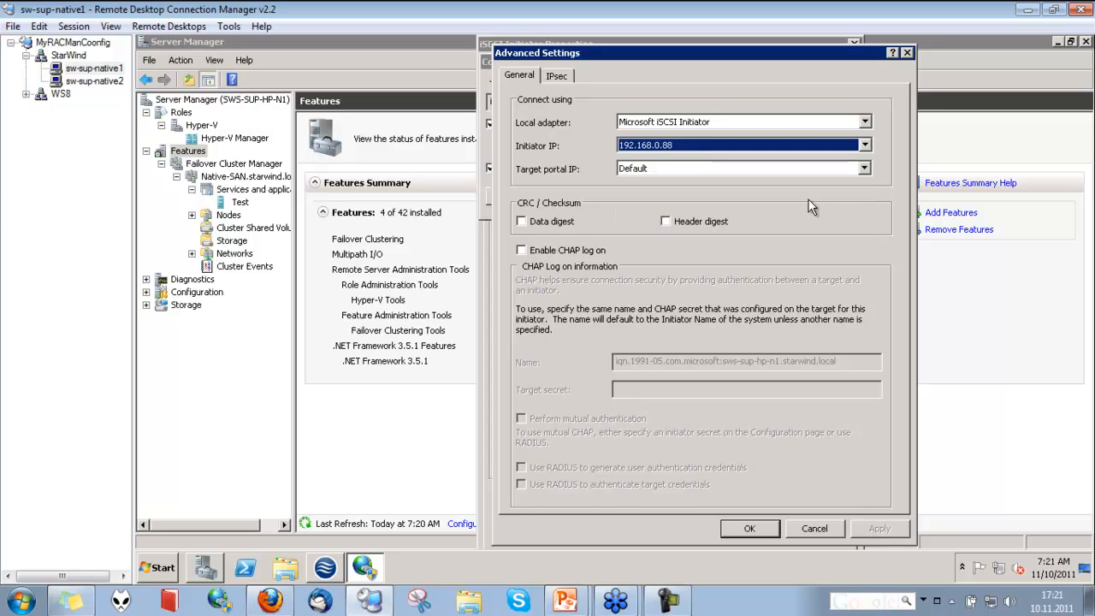
left_click(841, 171)
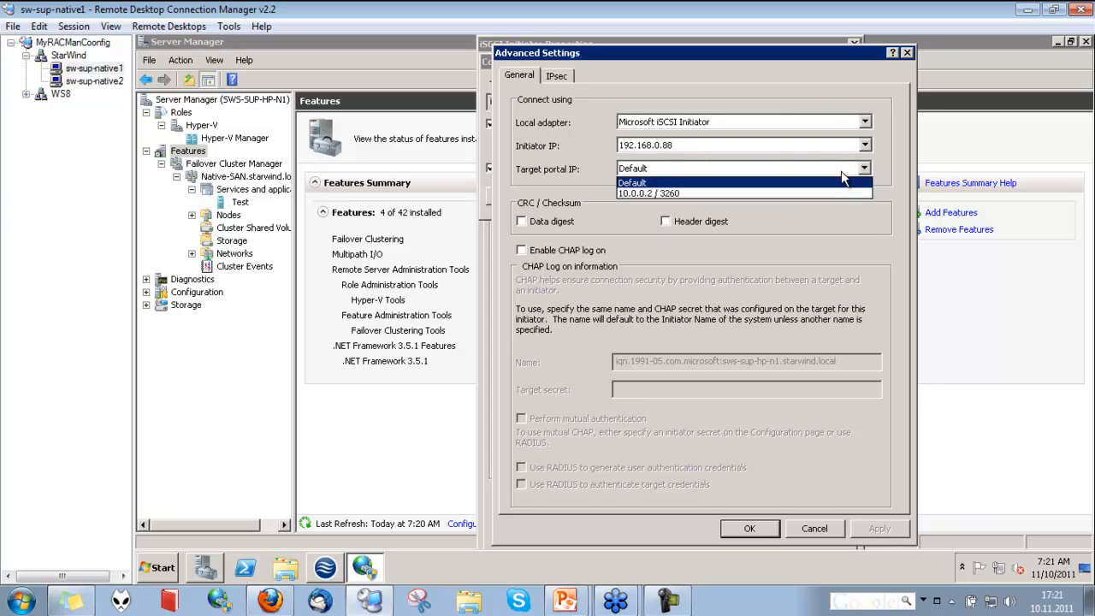
left_click(841, 170)
left_click(842, 171)
left_click(840, 171)
left_click(842, 146)
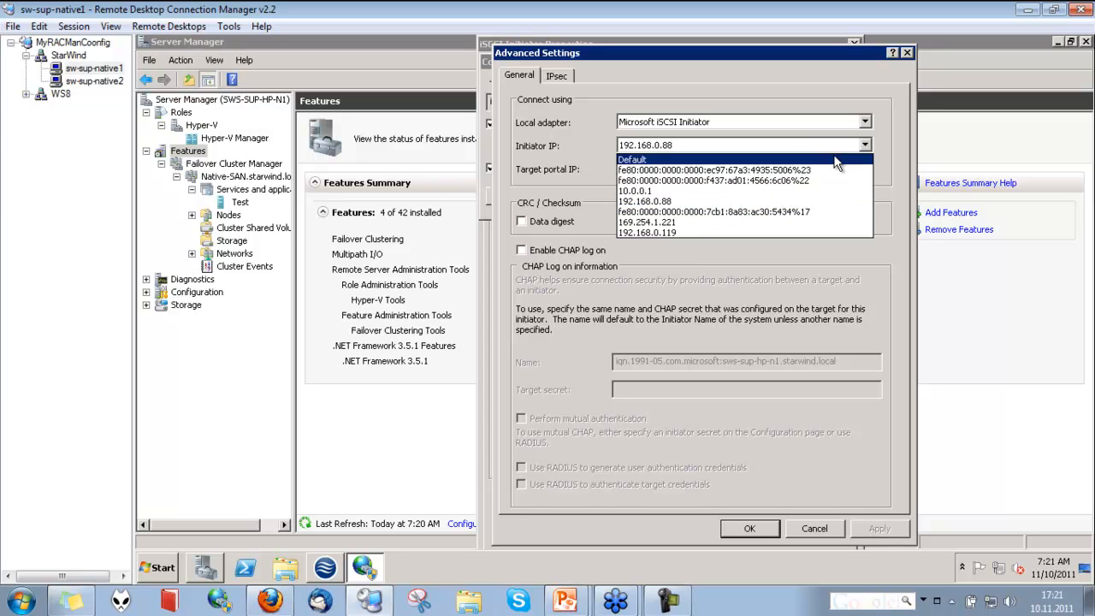
left_click(835, 157)
left_click(829, 168)
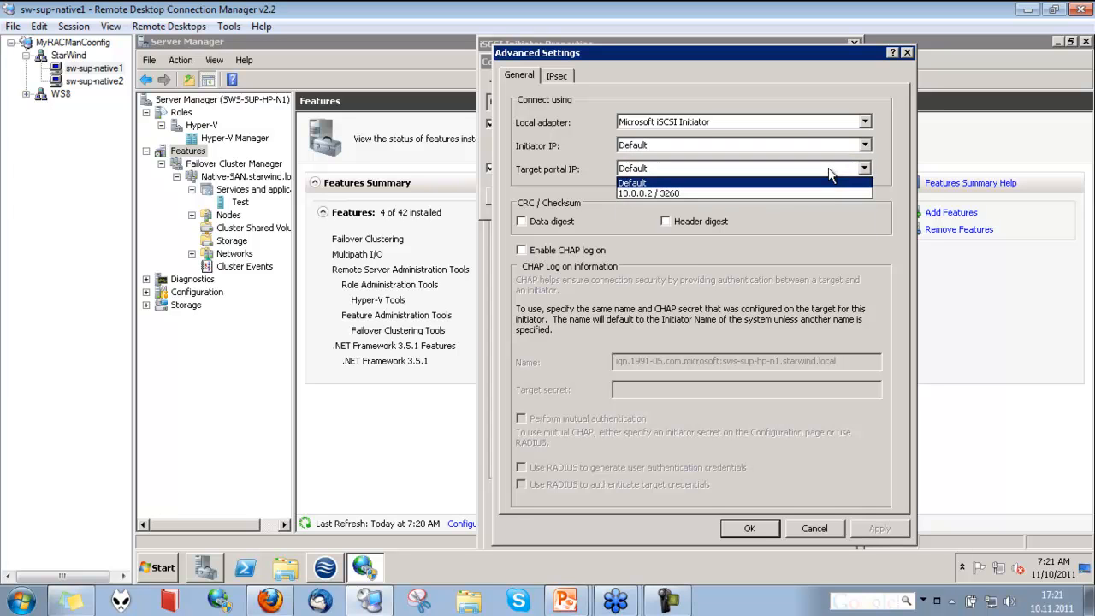
left_click(826, 193)
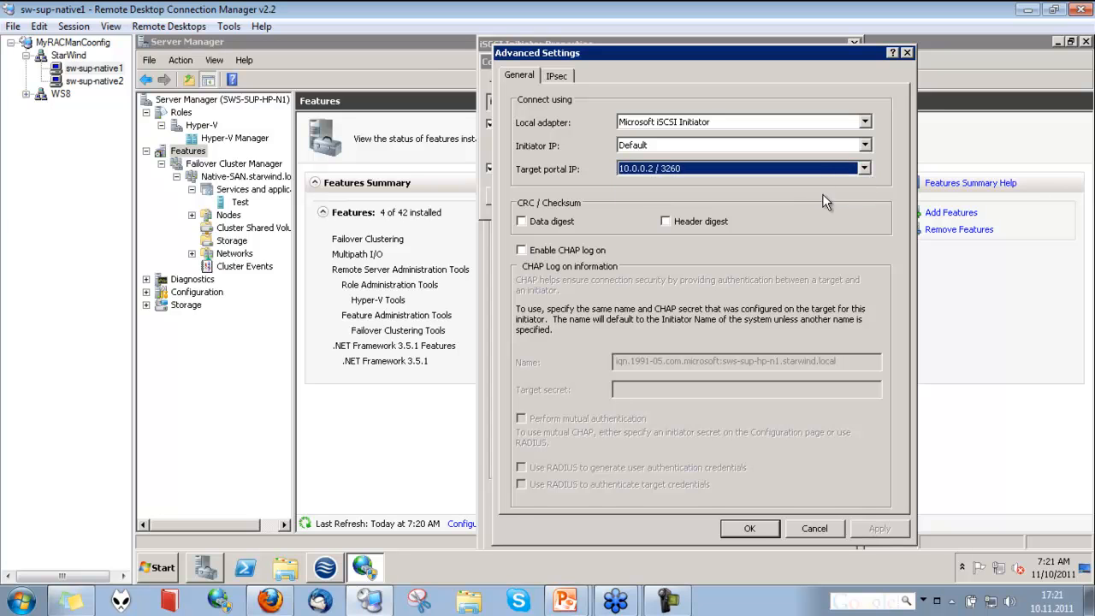
left_click(828, 170)
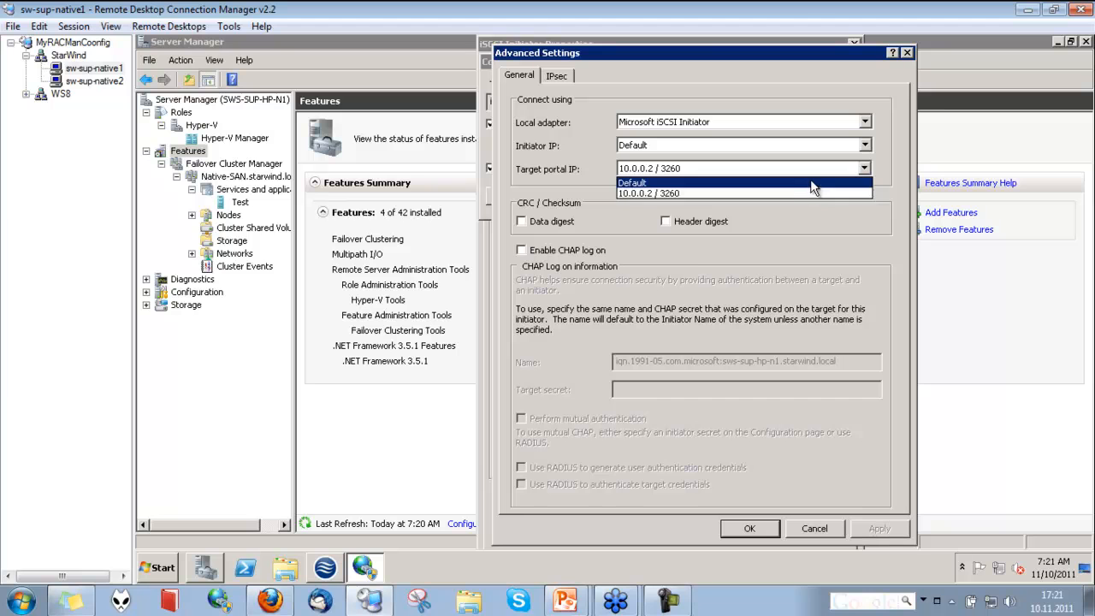
left_click(813, 183)
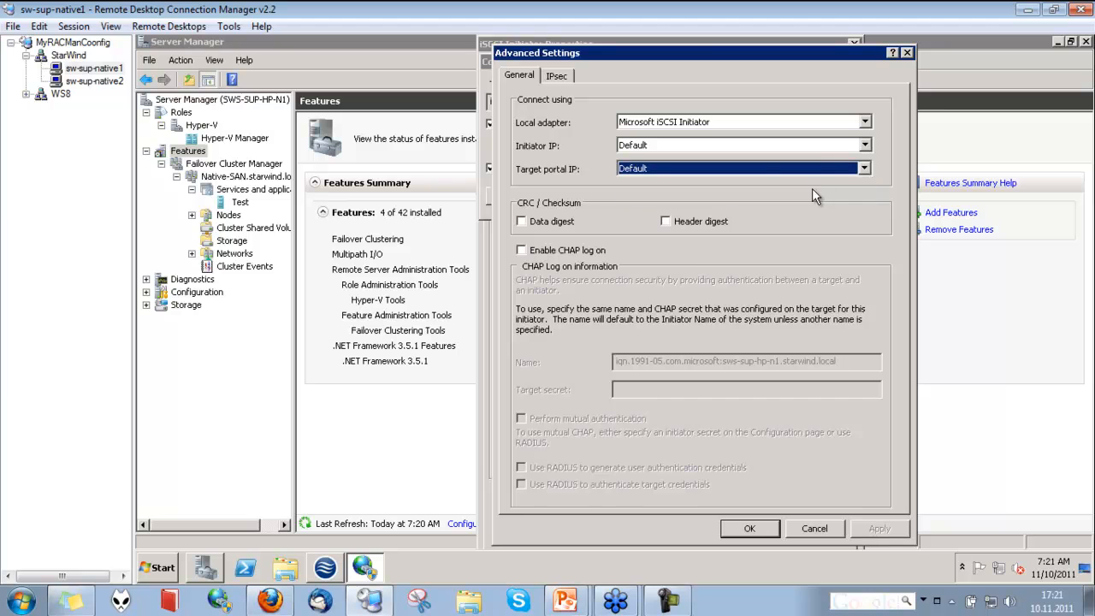
left_click(812, 528)
left_click(768, 191)
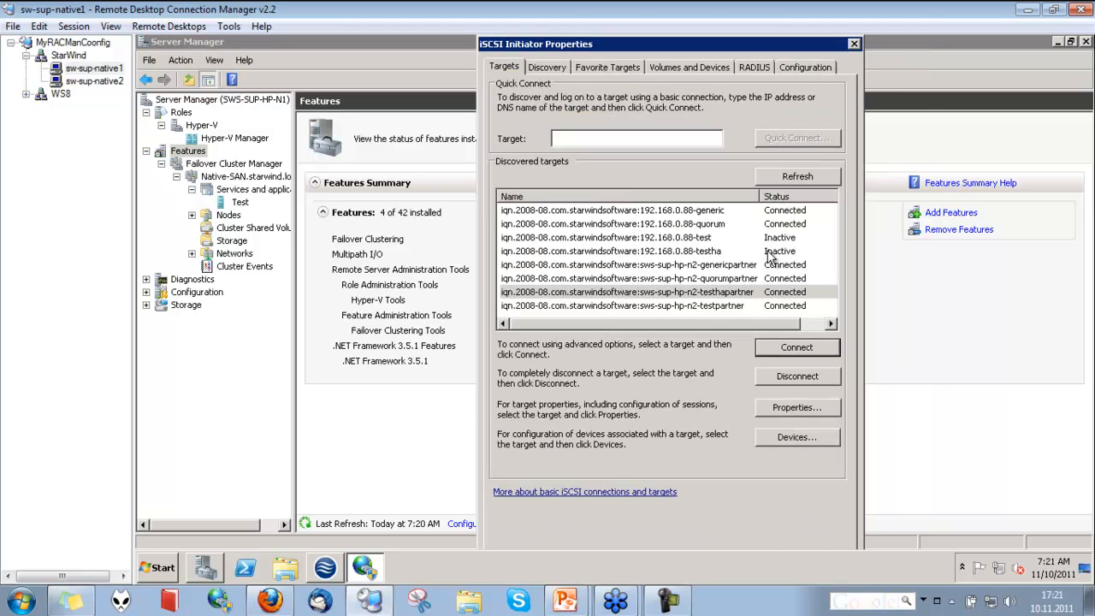
Connect to the testha target from the discovered targets list and close the iSCSI Initiator properties
left_click(718, 252)
left_click(788, 353)
left_click(702, 199)
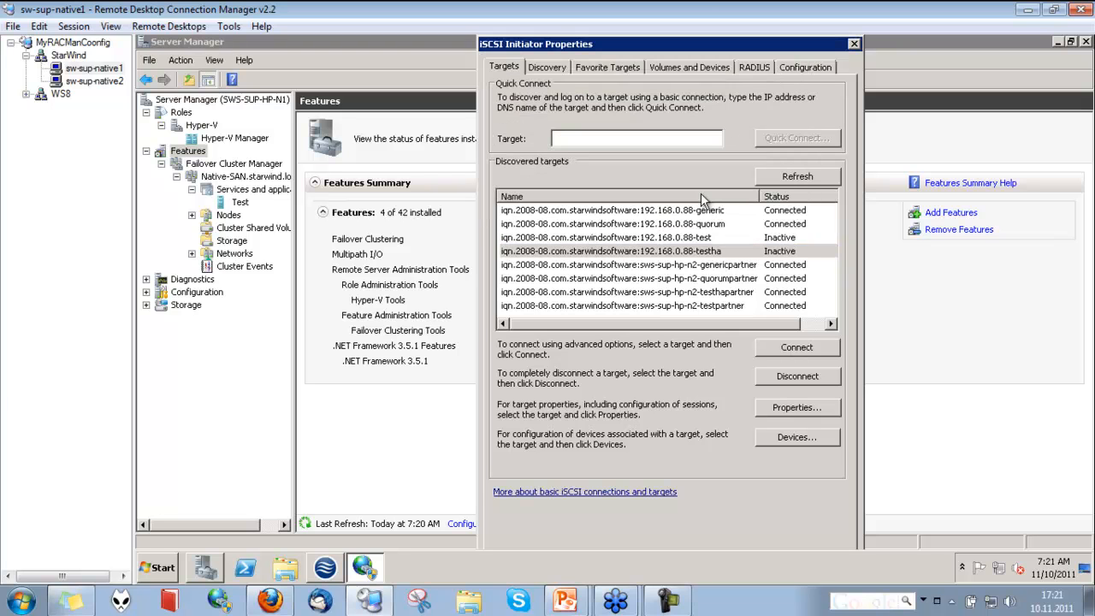
left_click(854, 44)
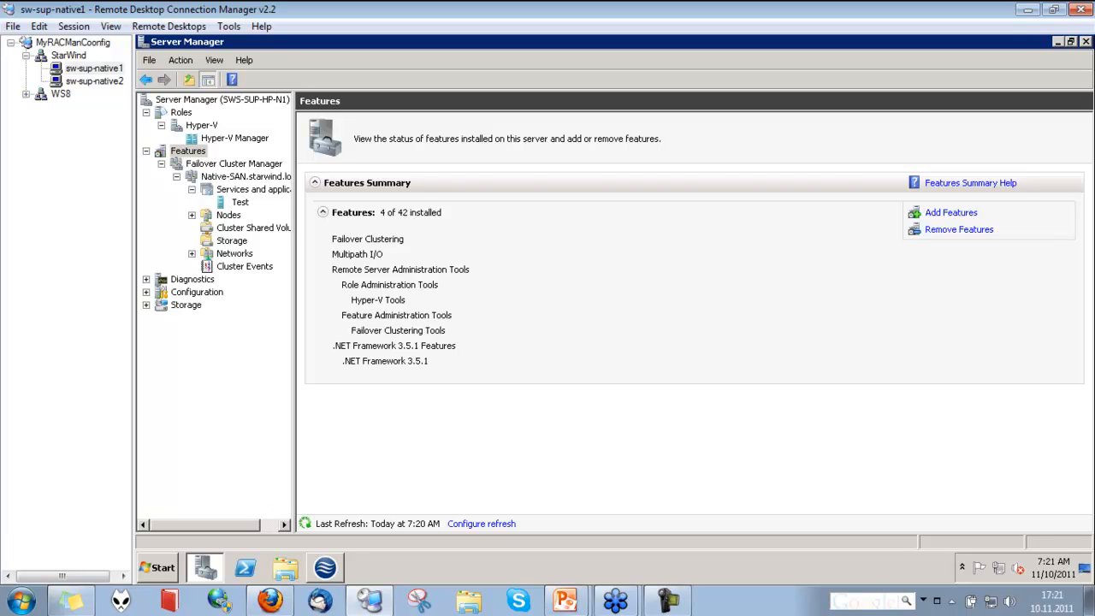
Open the MPIO properties from Administrative Tools and examine the Discover Multi-Paths tab before closing it
key("alt+Tab")
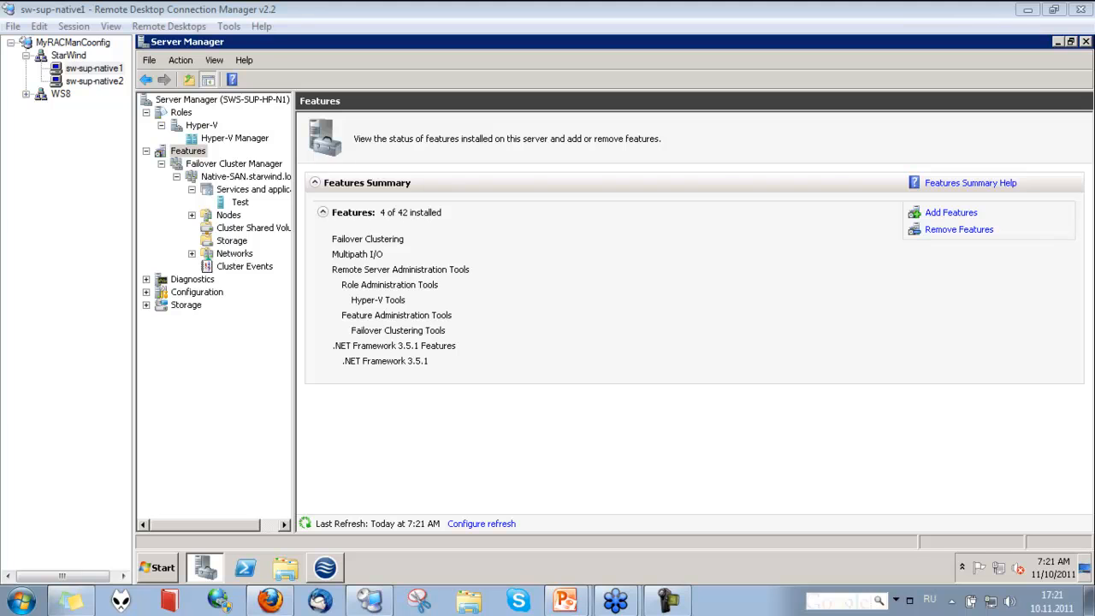
left_click(165, 570)
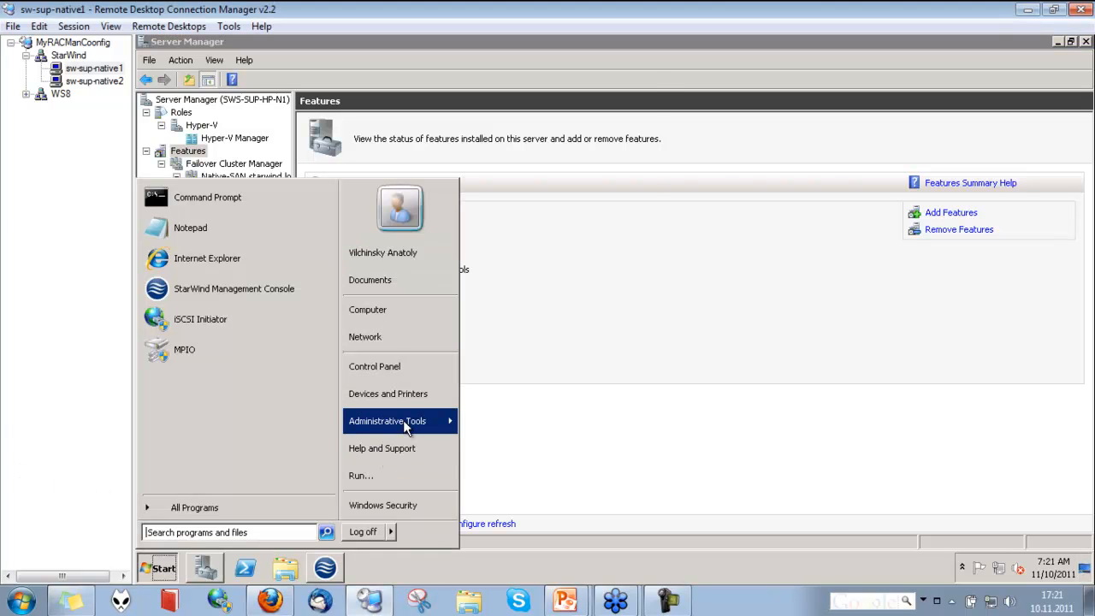
mouse_move(404, 421)
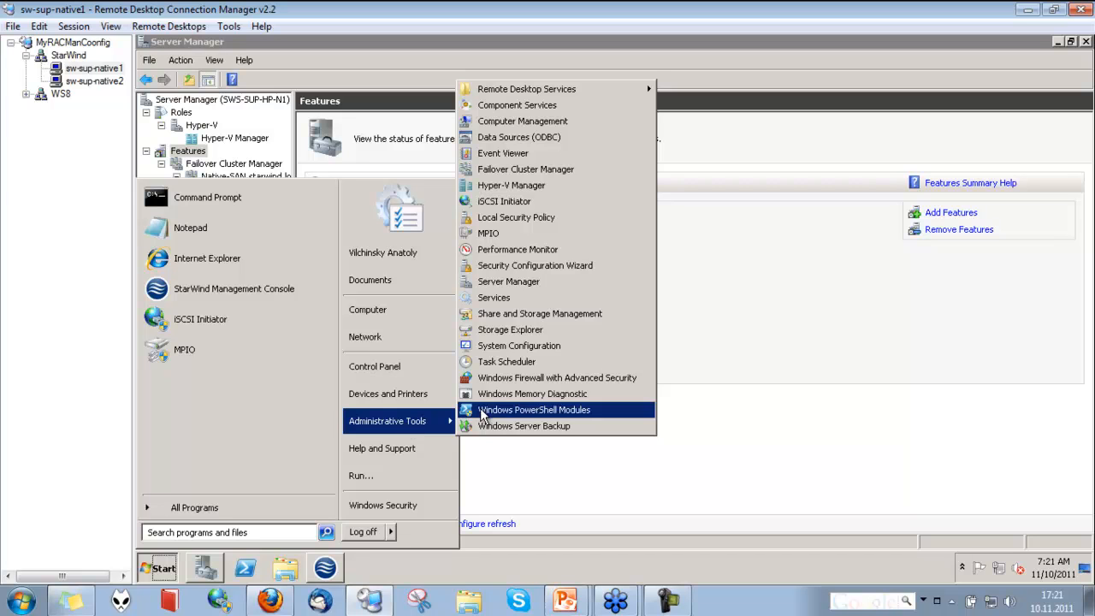
left_click(516, 235)
left_click(381, 380)
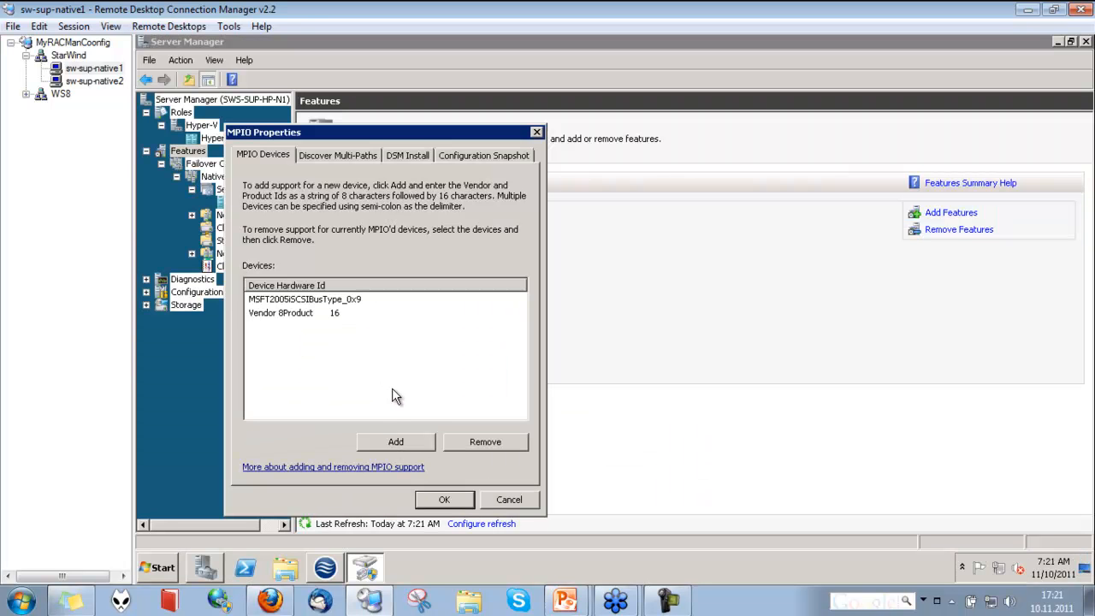
left_click(330, 159)
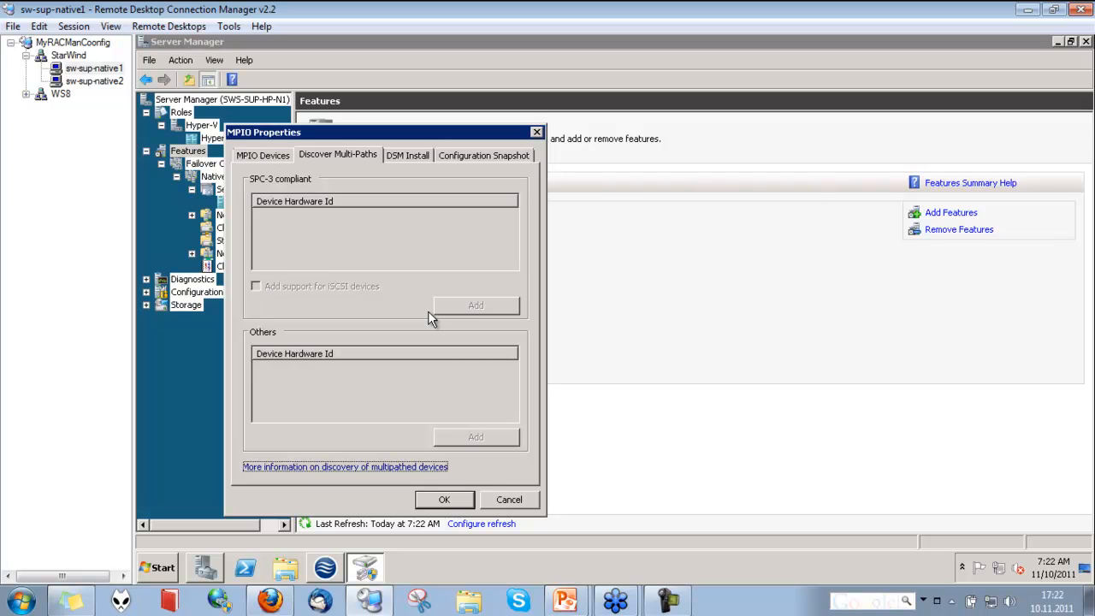
left_click(453, 500)
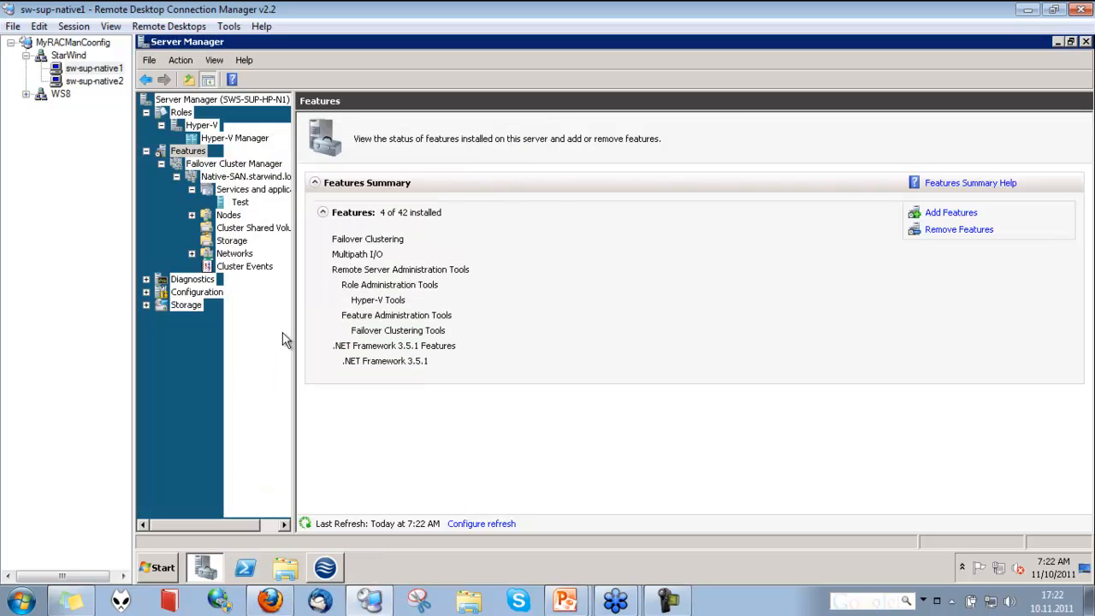
Open Disk Management in Server Manager and examine the disks listed, including the new unallocated disk
left_click(1056, 41)
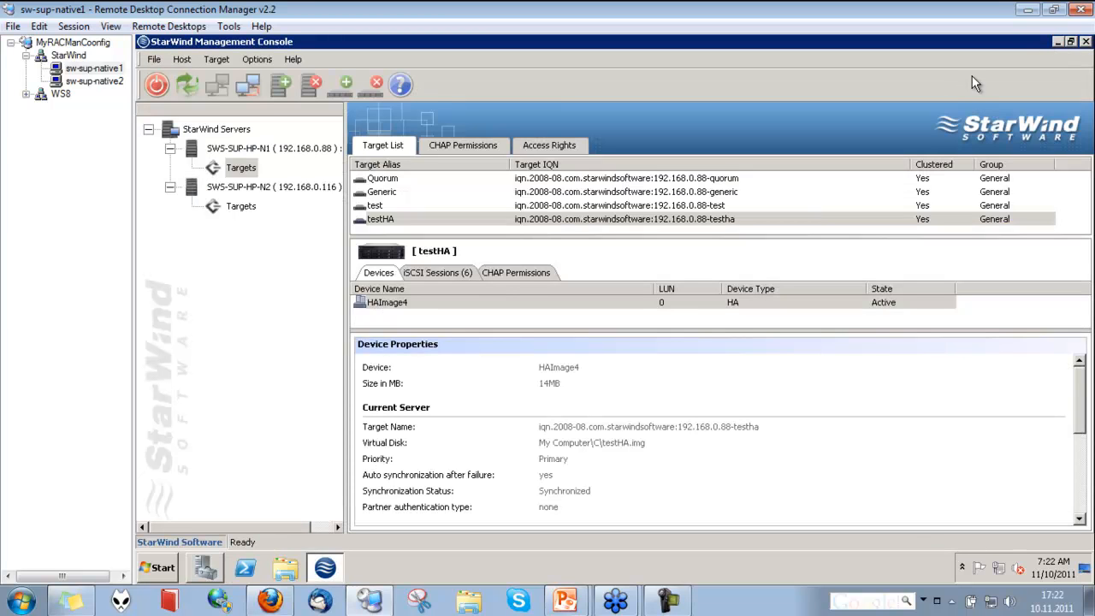
left_click(1059, 41)
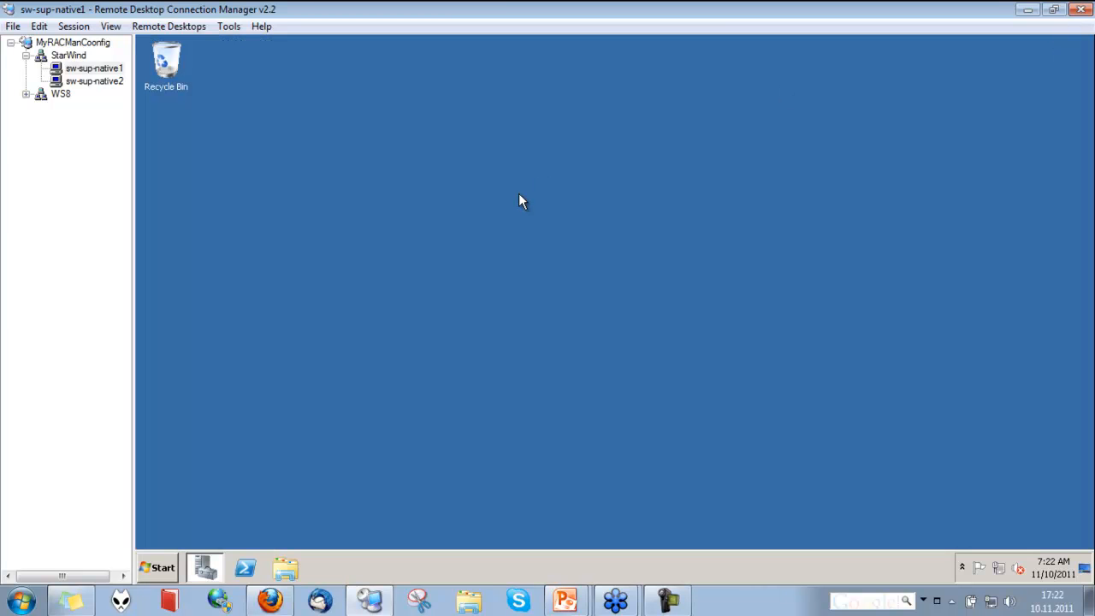
left_click(205, 567)
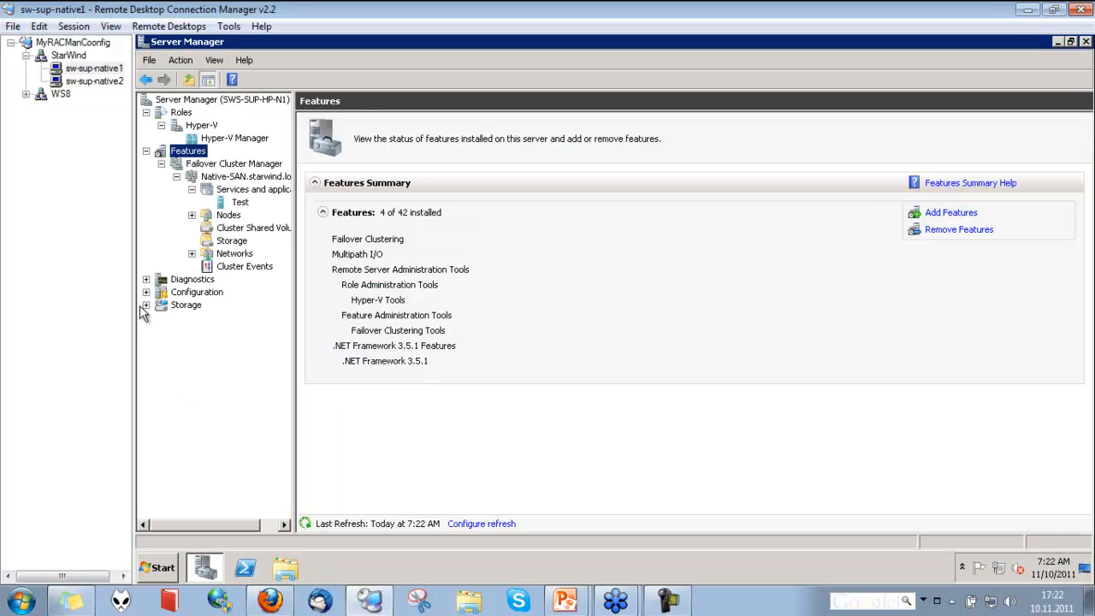
left_click(146, 305)
left_click(191, 329)
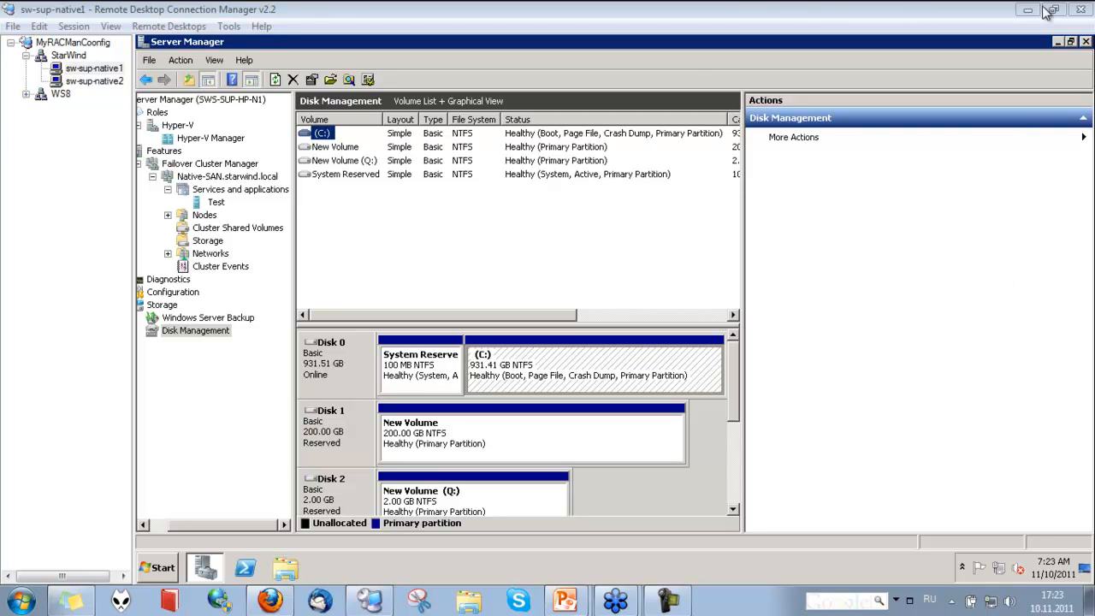
left_click_drag(731, 367, 736, 391)
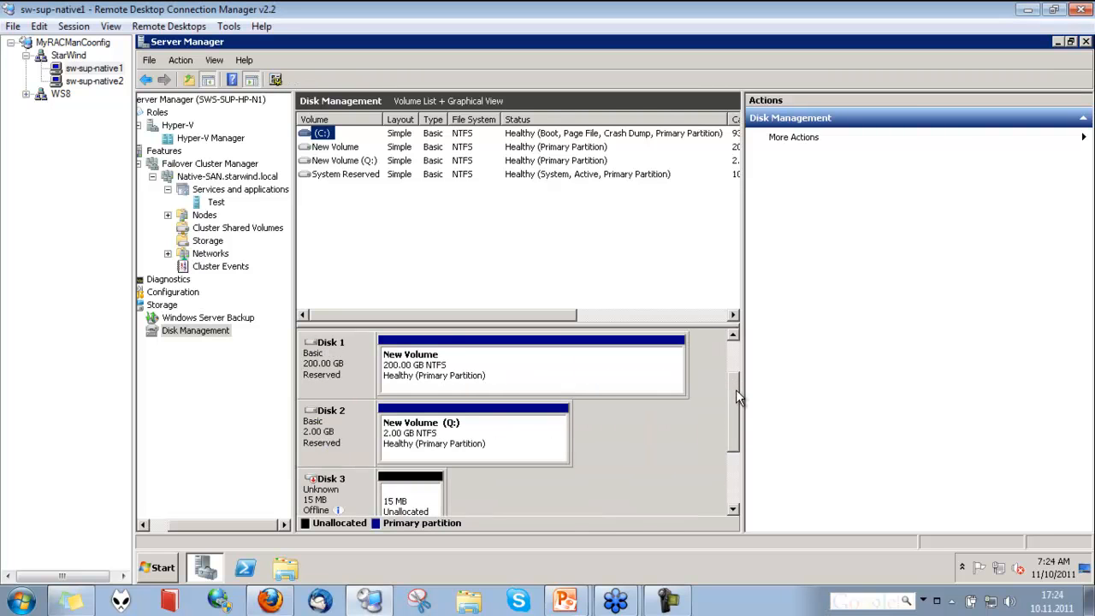
left_click(421, 501)
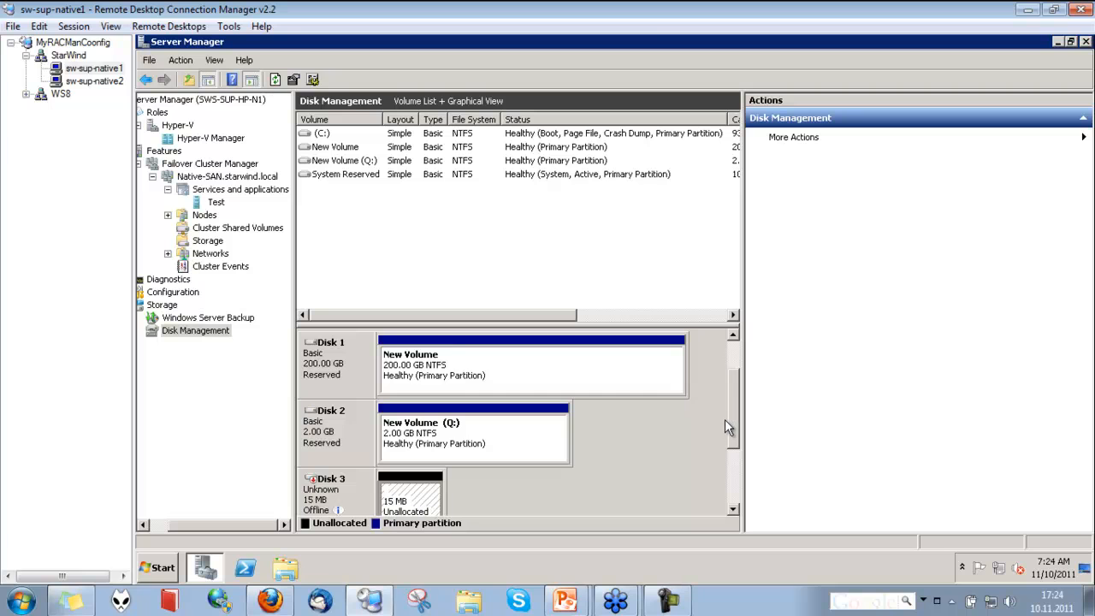
left_click_drag(730, 423, 735, 456)
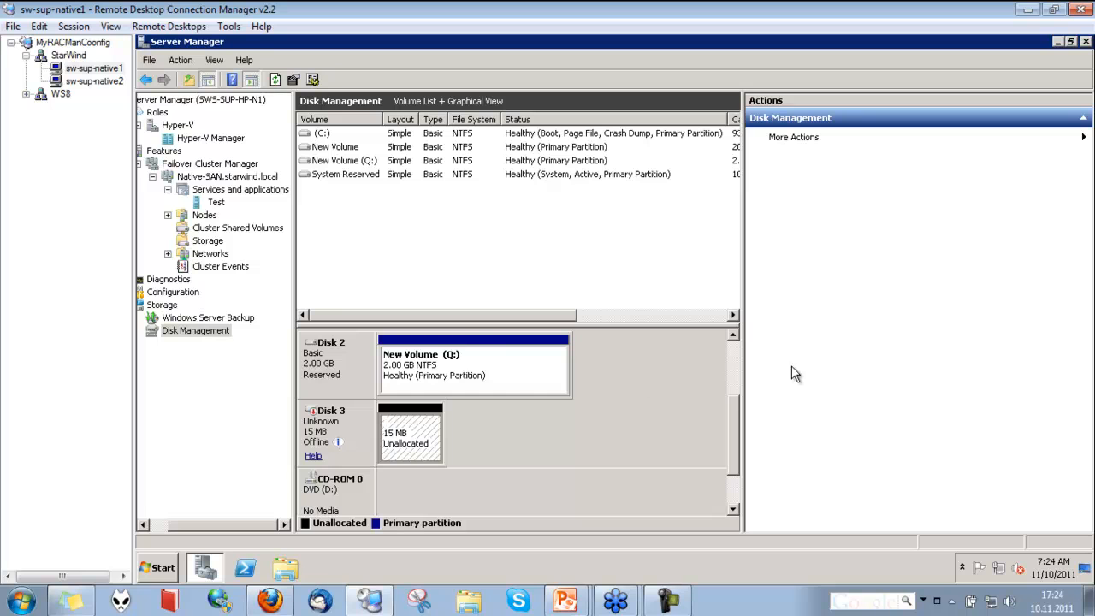
left_click_drag(737, 430, 750, 344)
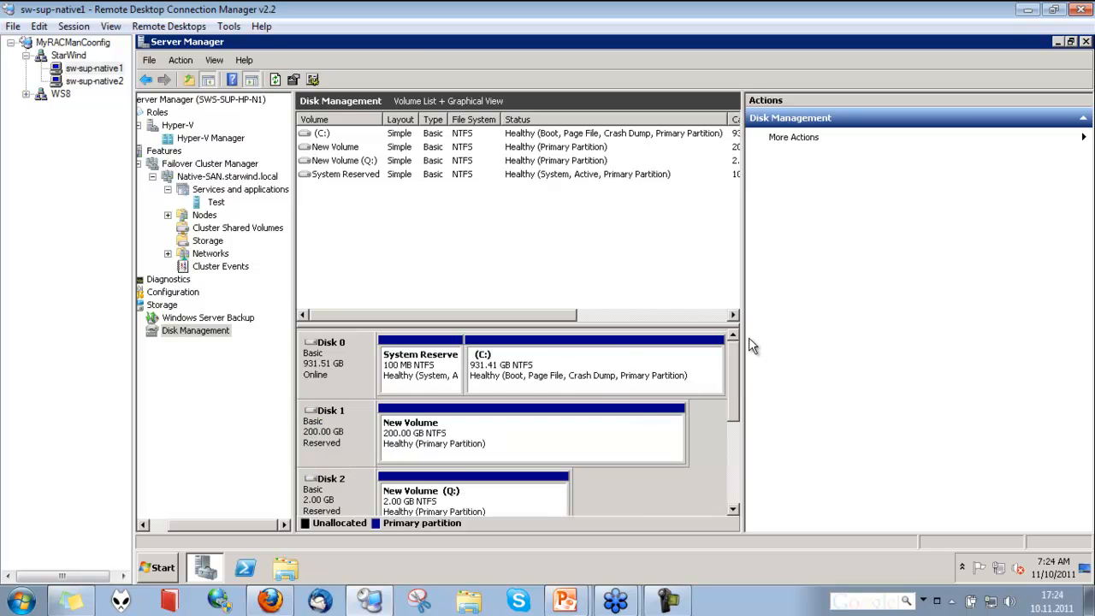
left_click(734, 509)
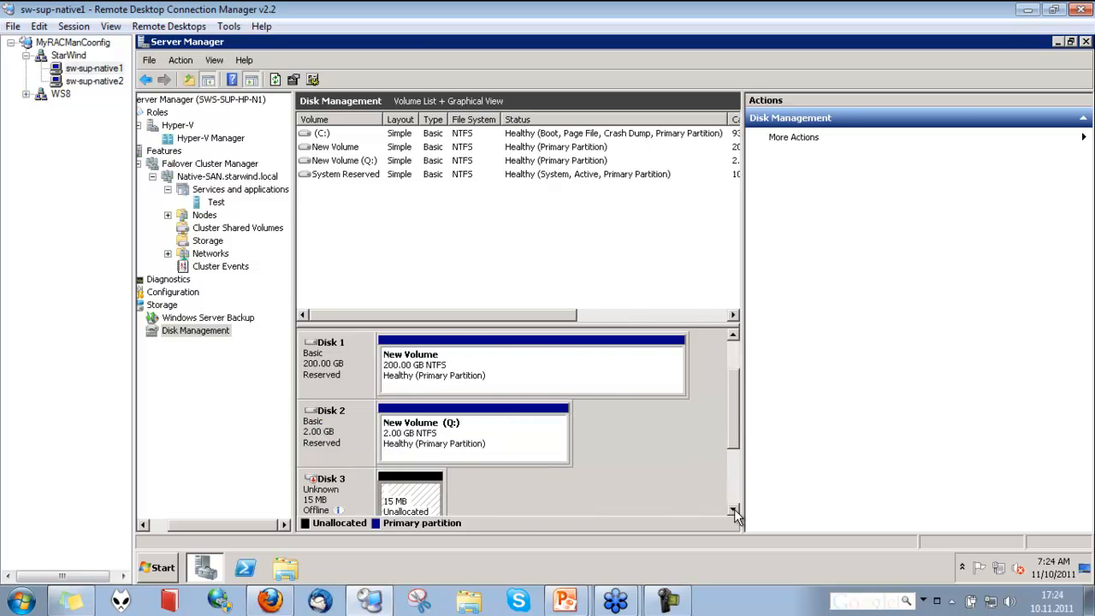
left_click(734, 509)
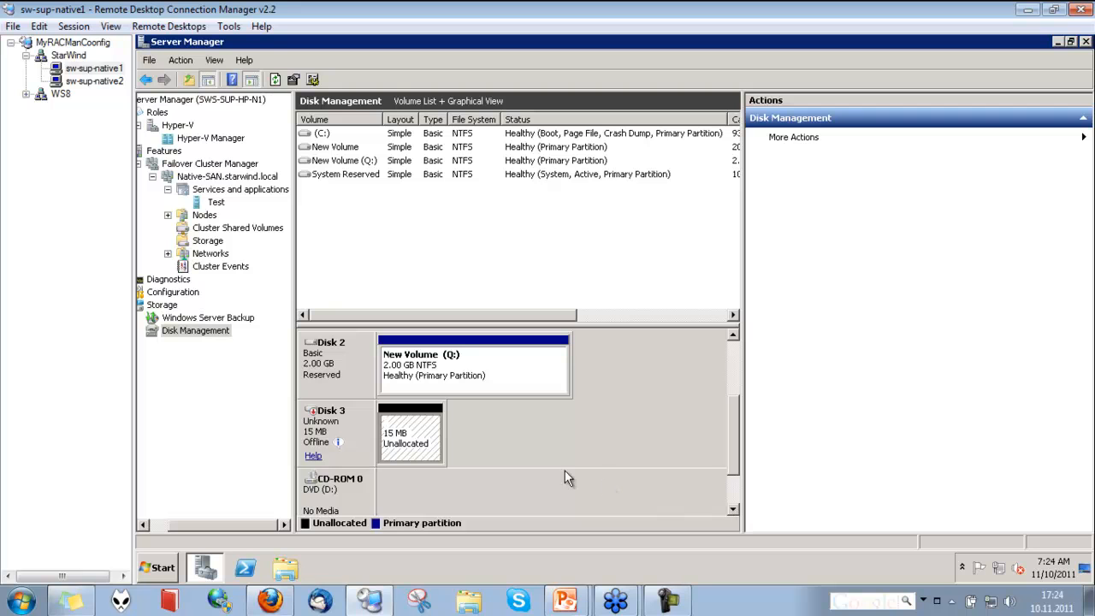
Try to add storage to Cluster Shared Volumes in Failover Cluster Manager and dismiss the error
left_click(107, 82)
left_click(104, 72)
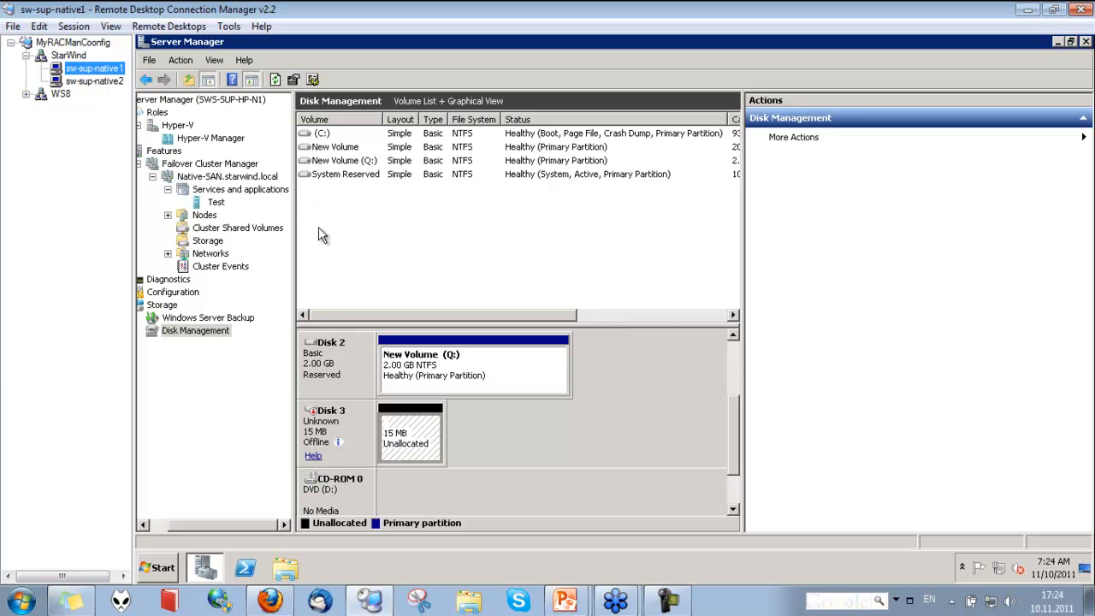
left_click(252, 164)
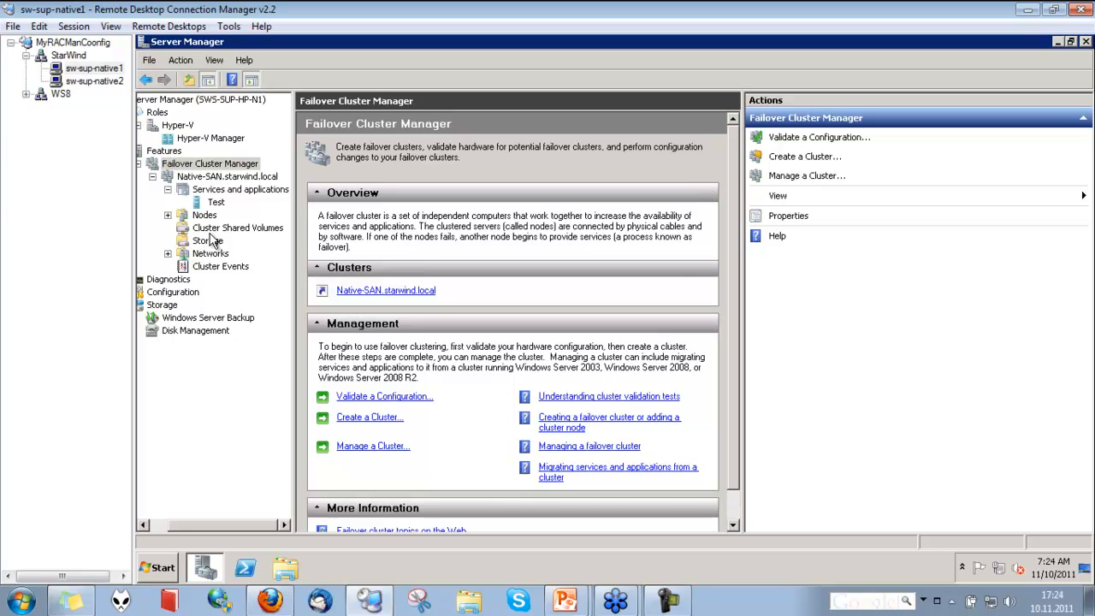
left_click(211, 242)
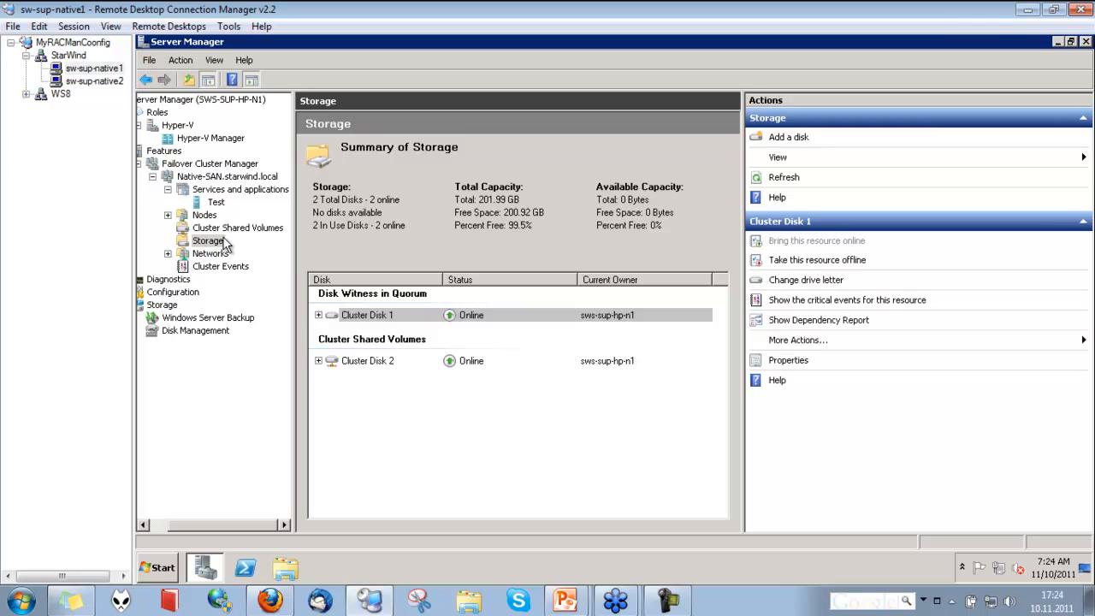
left_click(232, 230)
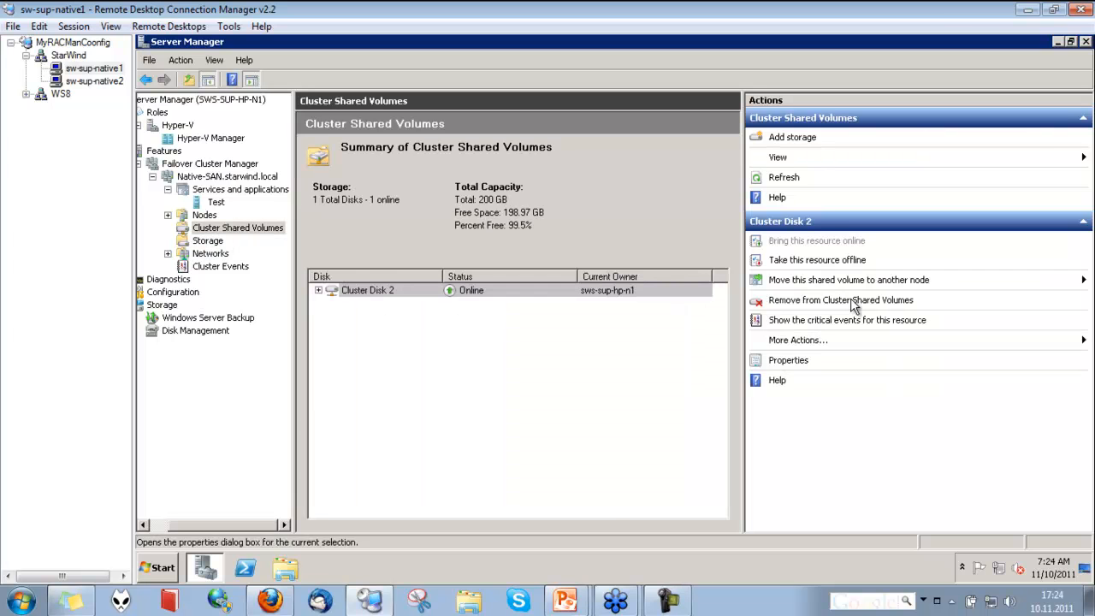
left_click(798, 136)
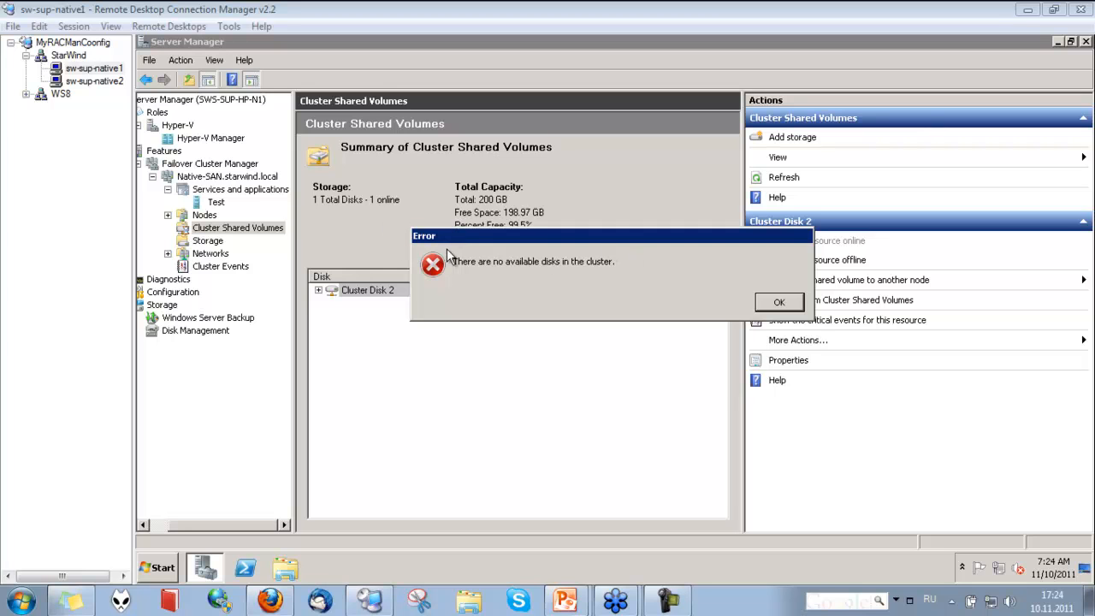
left_click(758, 302)
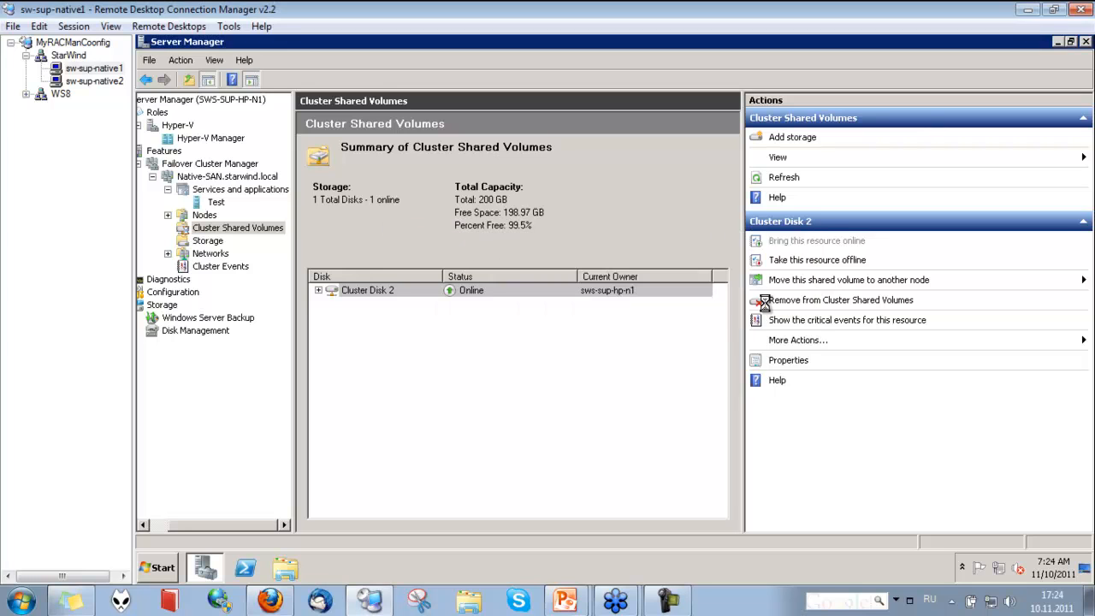
Open a connection to Virtual Machine Test in the Test service
left_click(380, 290)
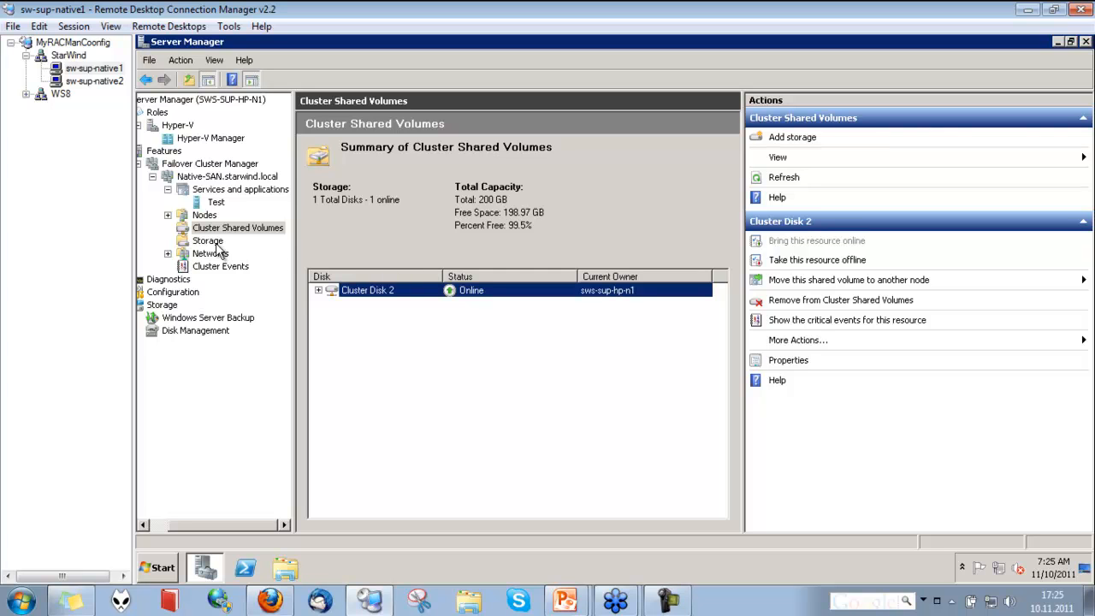
left_click(216, 205)
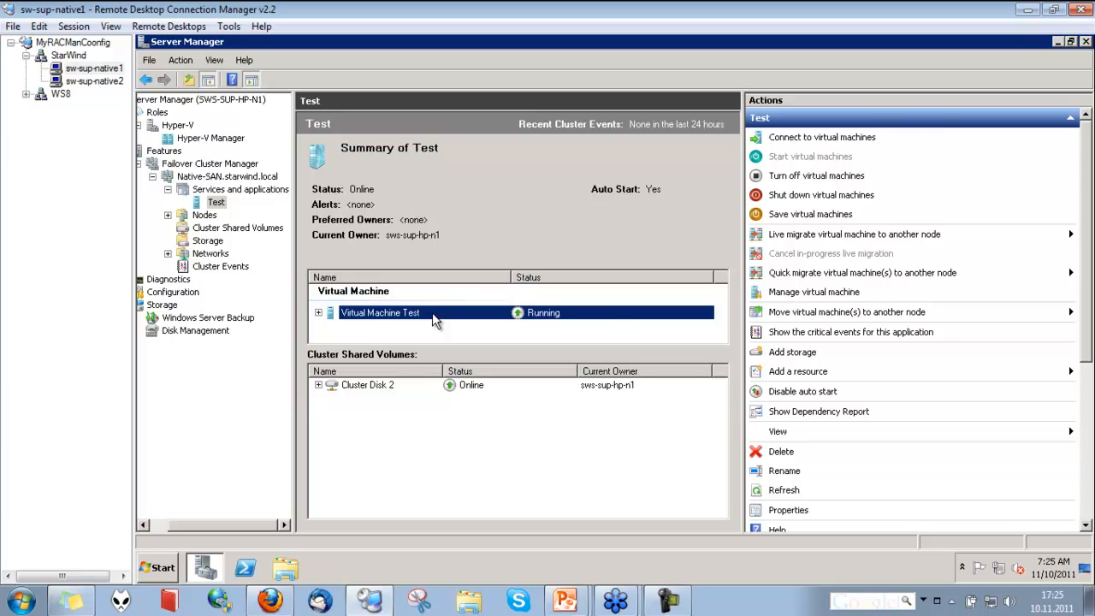
right_click(432, 312)
left_click(483, 318)
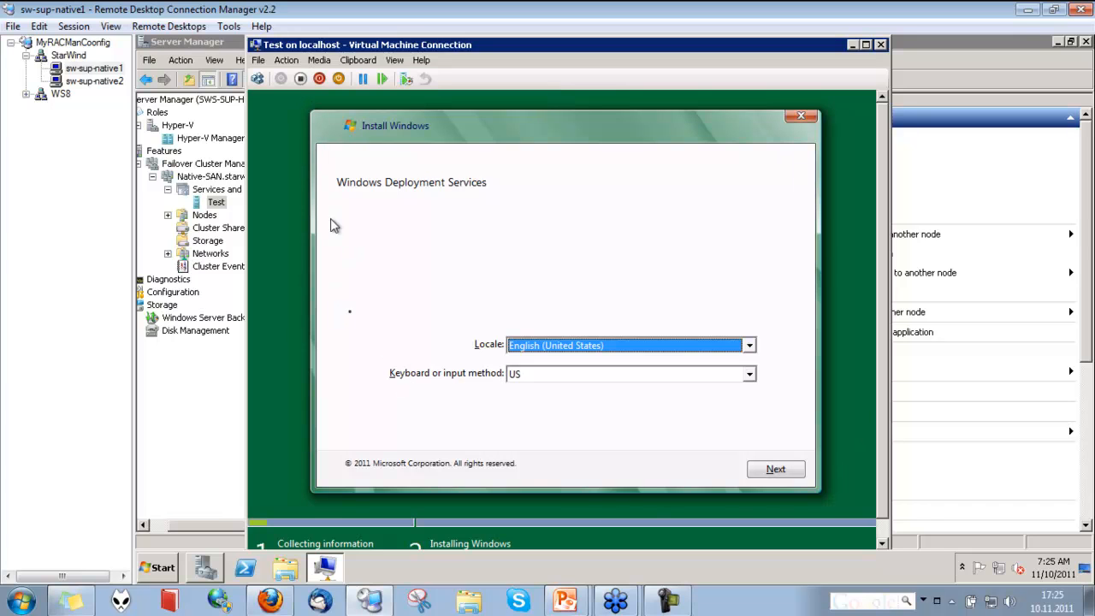
Continue the Windows Deployment Services setup and sign in with the domain user name and account password
left_click(785, 477)
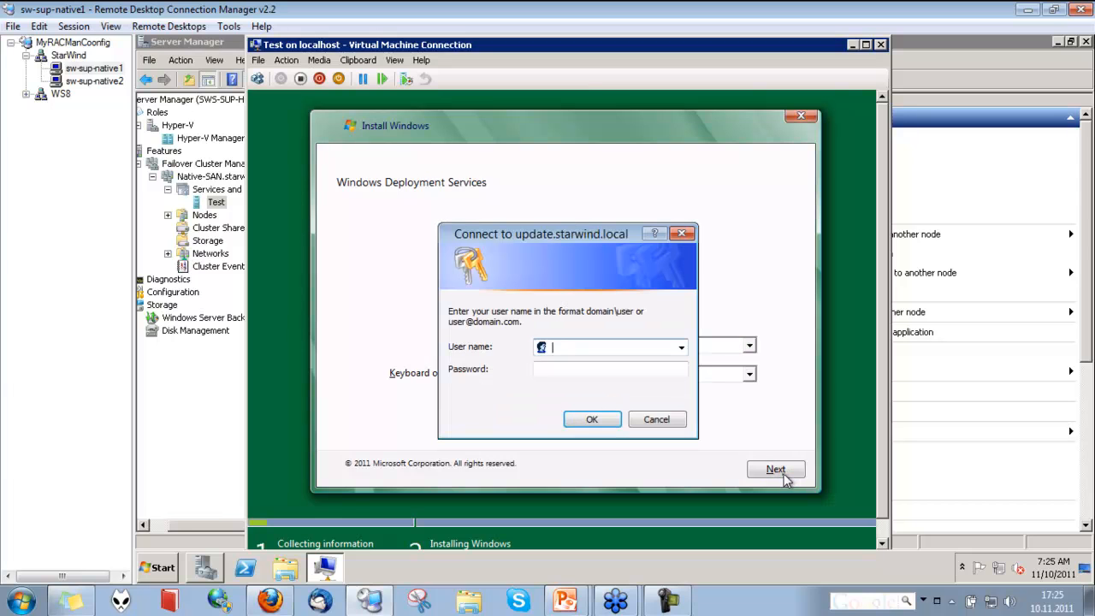
type("anat63y")
key("BackSpace")
key("BackSpace")
key("BackSpace")
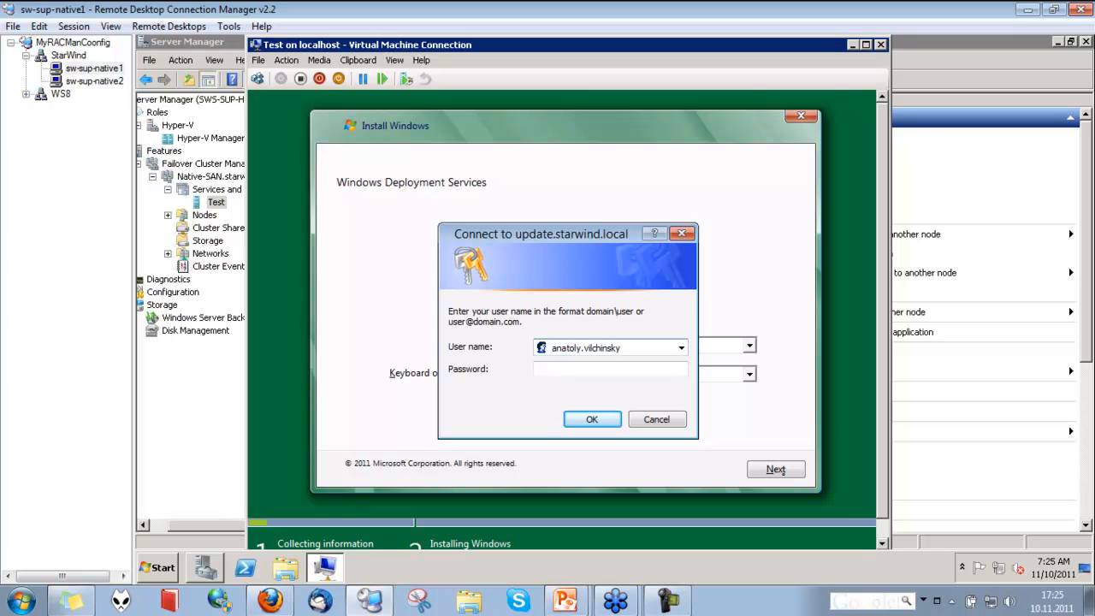
type("@starwind")
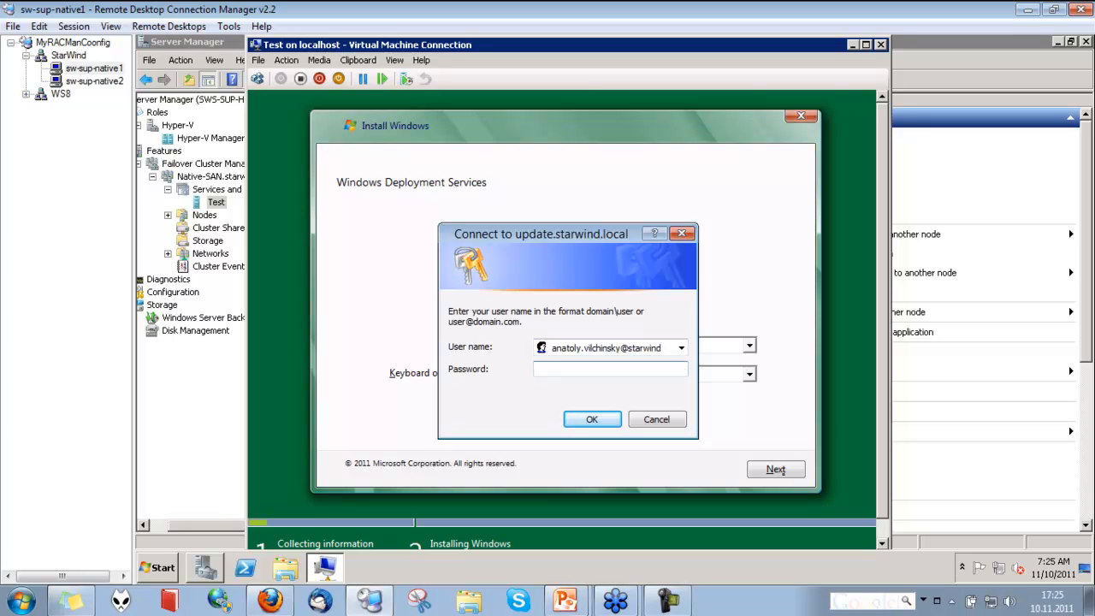
type("••••••")
key("Return")
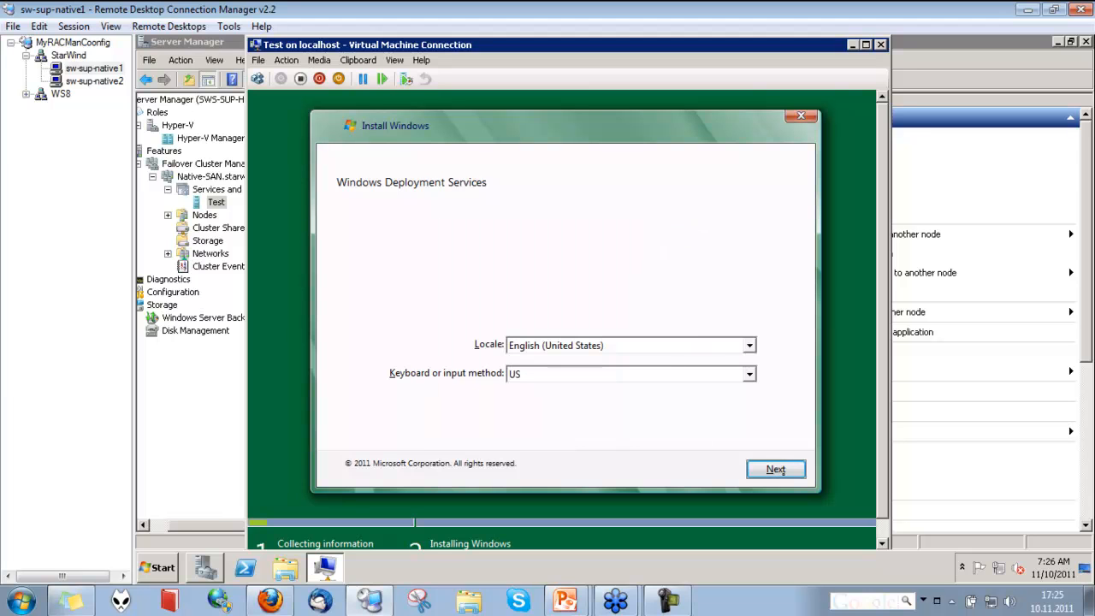
Choose WS 2008R2 Enterprise SP1 Eng as the operating system to install and continue
left_click(781, 471)
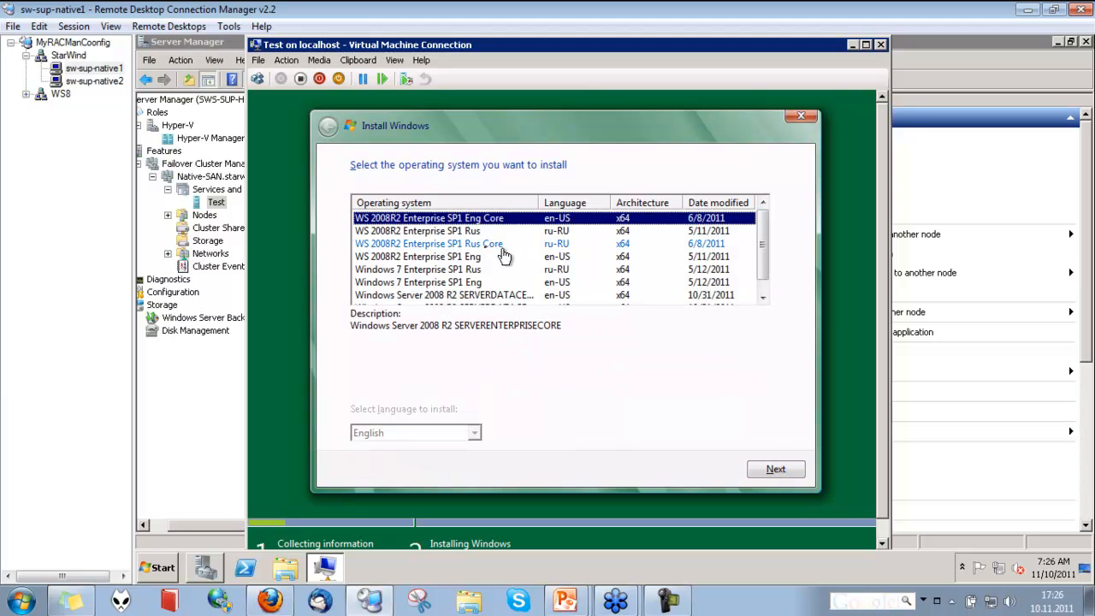
left_click(763, 297)
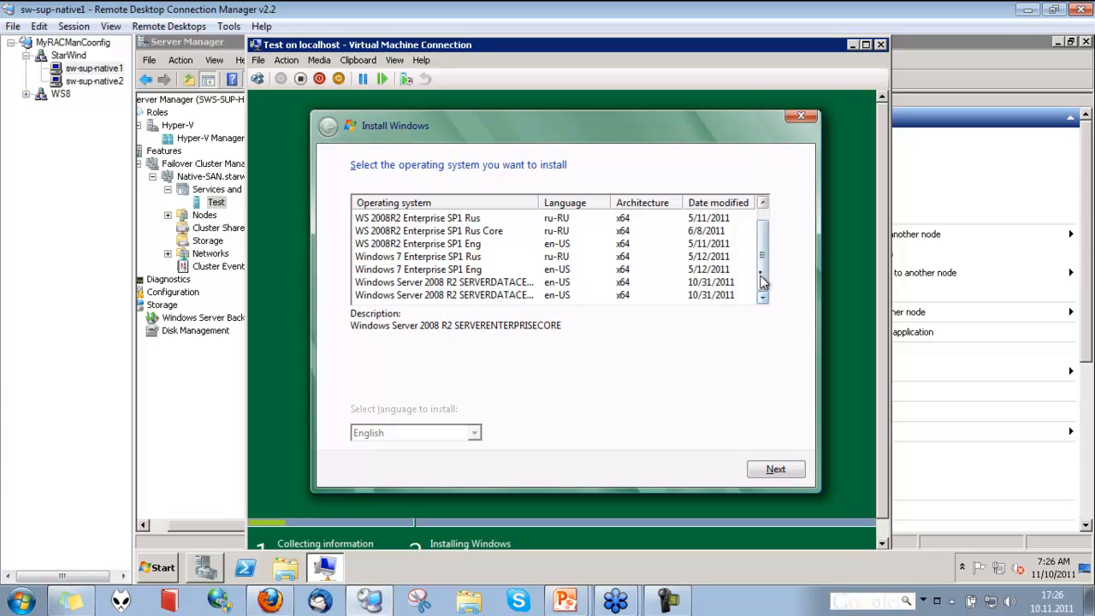
left_click_drag(763, 269, 761, 226)
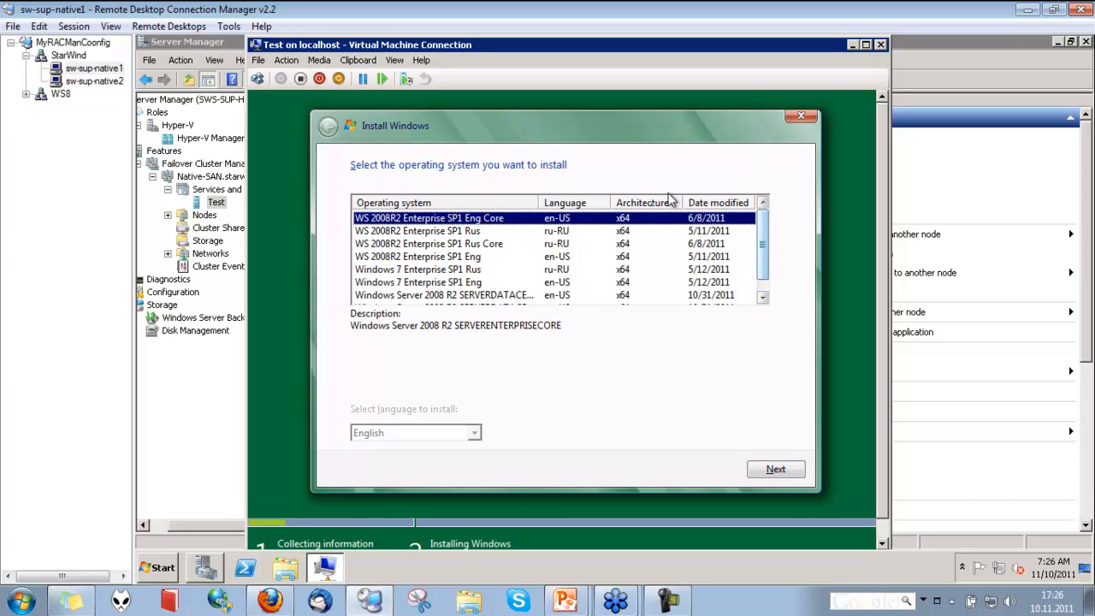
left_click(481, 257)
left_click(776, 470)
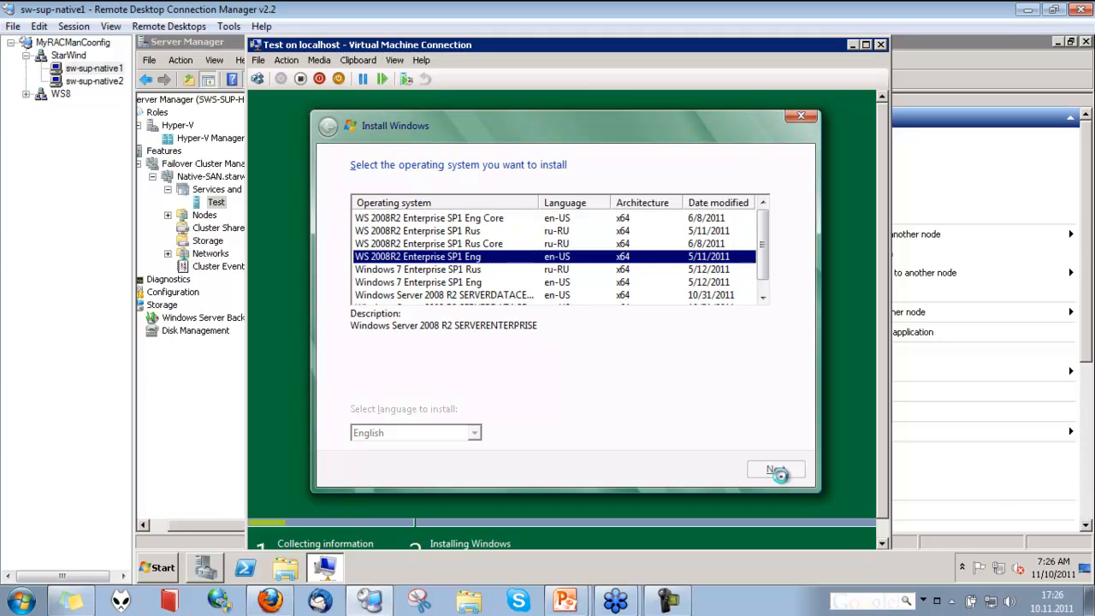
Try to delete Disk 0 Partition 1: System Reserved through the advanced drive options
left_click(651, 253)
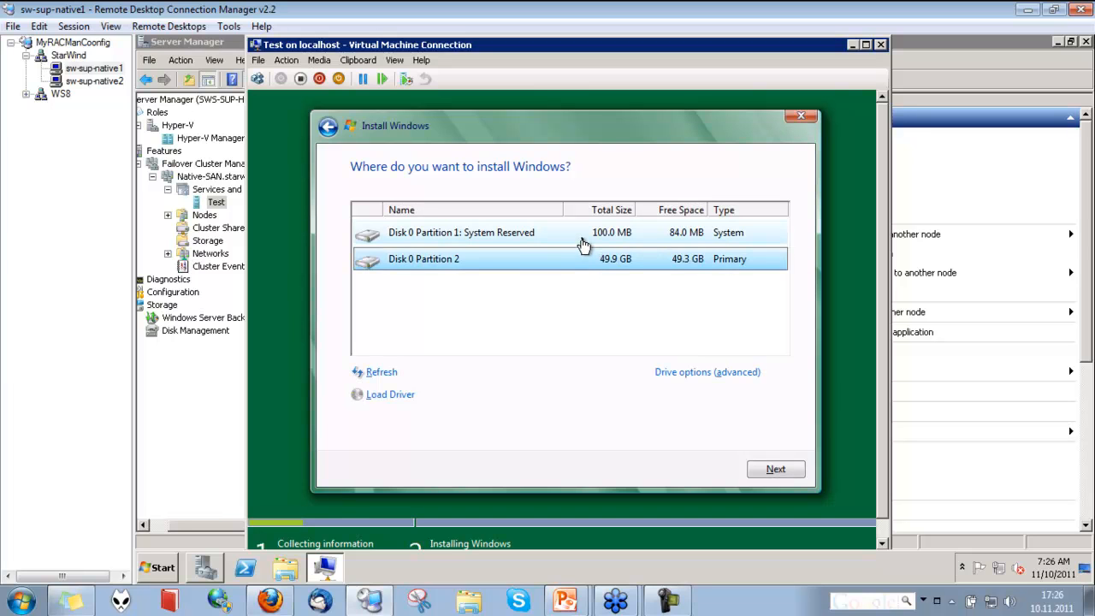
left_click(582, 244)
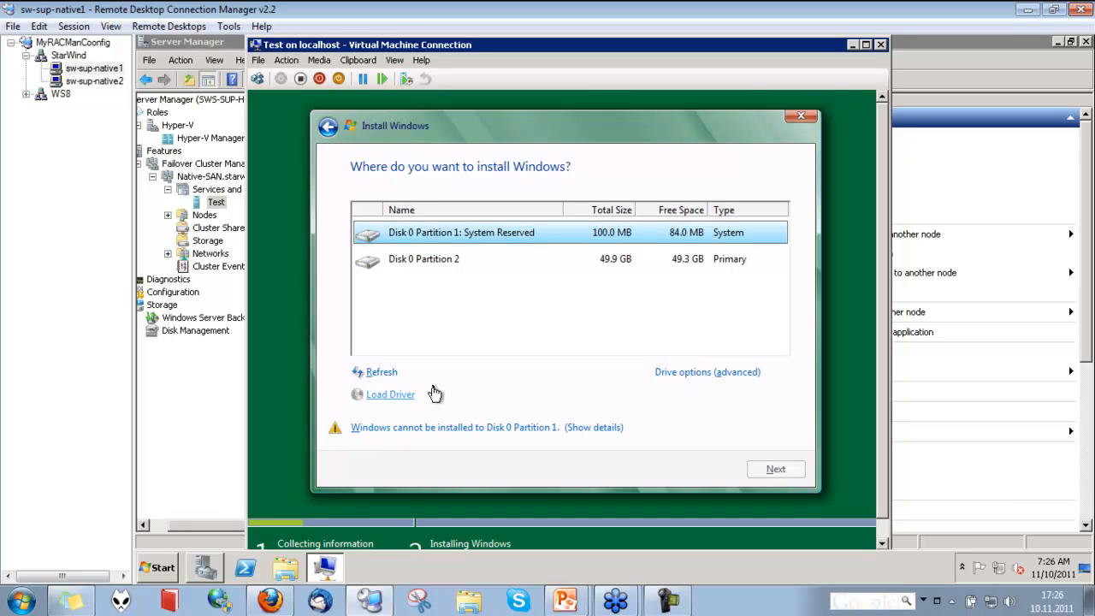
left_click(390, 380)
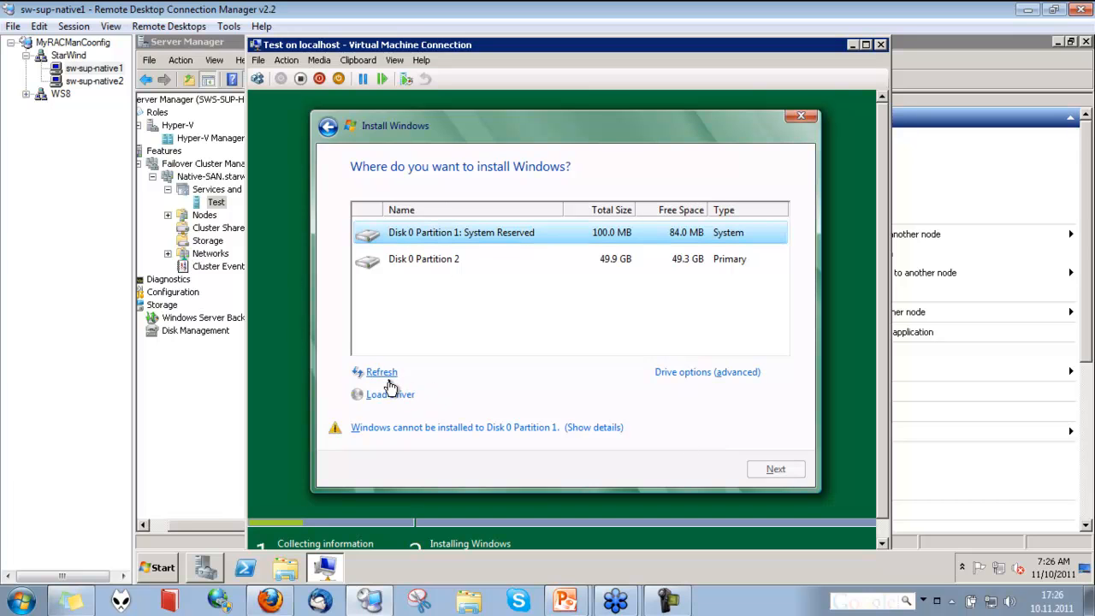
left_click(697, 377)
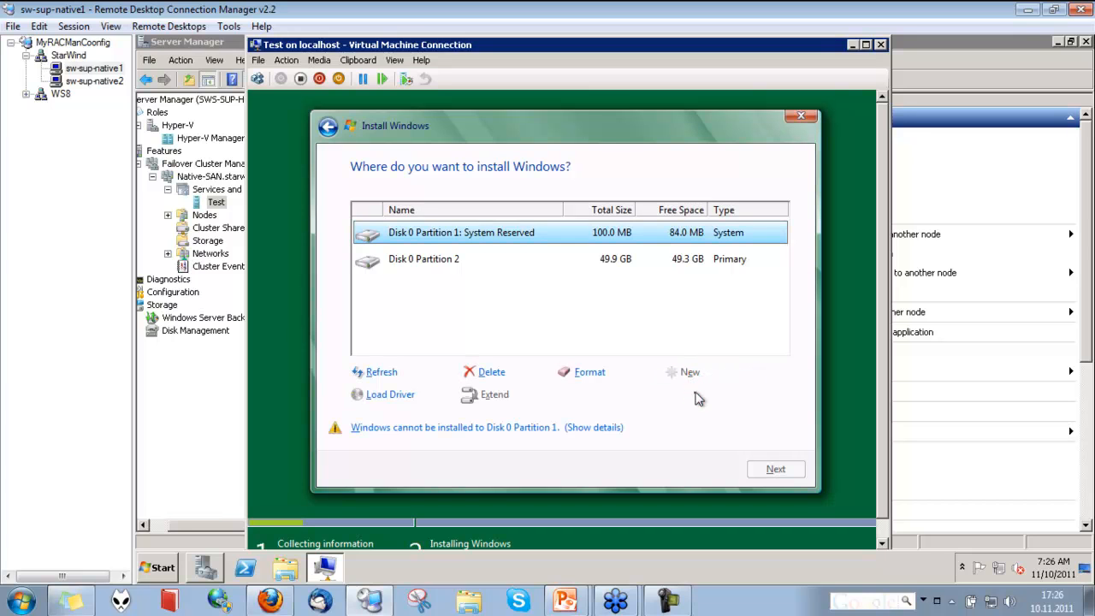
left_click(504, 374)
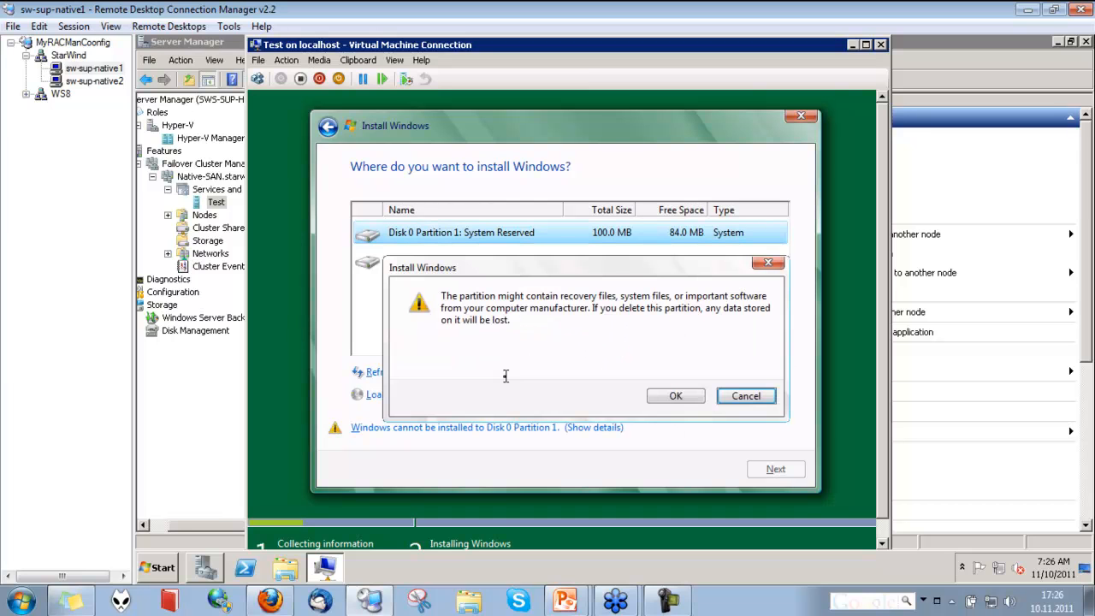
left_click(732, 398)
Select Disk 0 Partition 2 as the install location and start the Windows installation
left_click(529, 263)
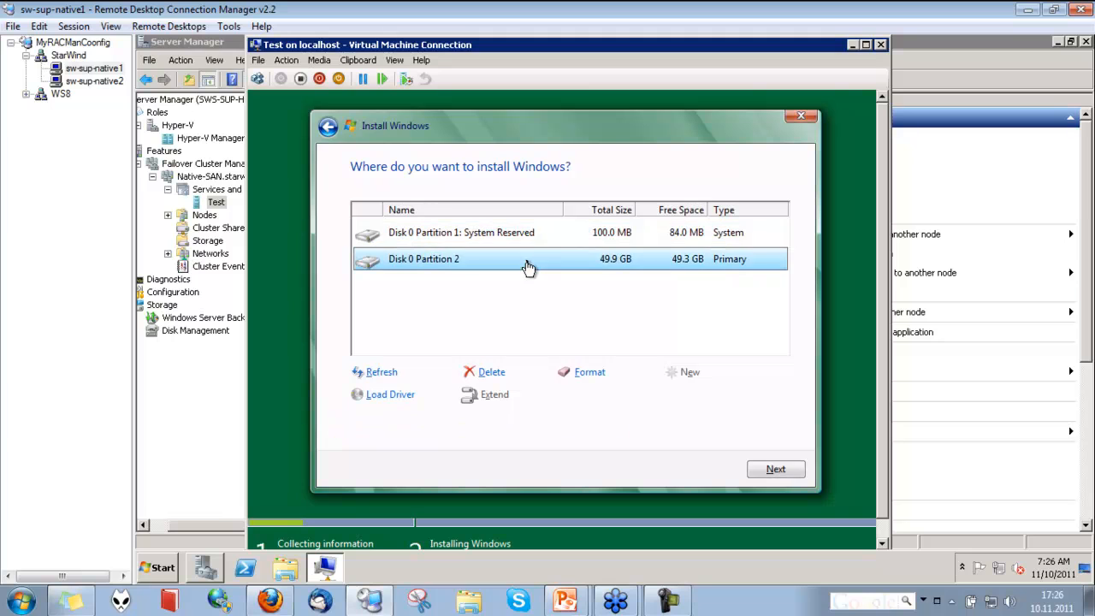
left_click(773, 474)
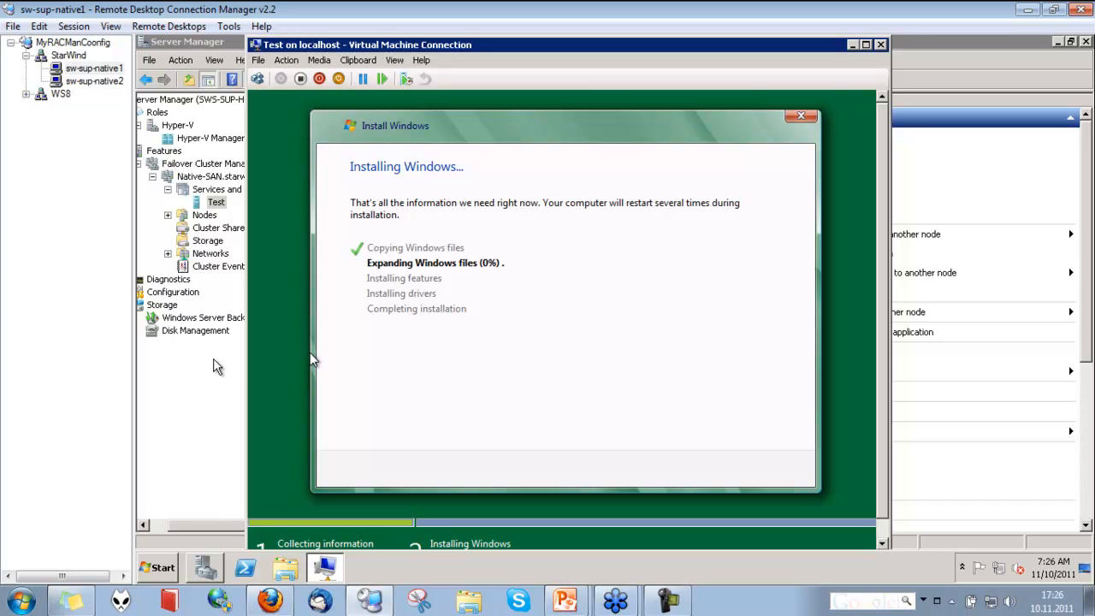
Restart the StarWind Native SAN for Hyper-V service on sw-sup-native2
left_click(101, 82)
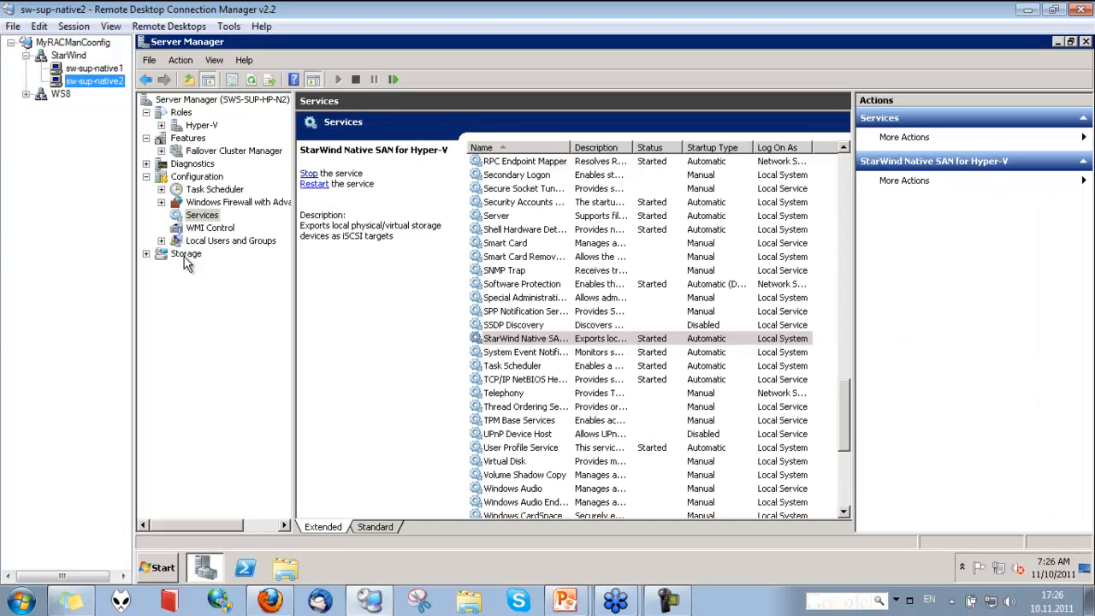
left_click(314, 184)
Open the StarWind Management Console on sw-sup-native1, select server SWS-SUP-HP-N2 and dismiss the connection error
left_click(107, 68)
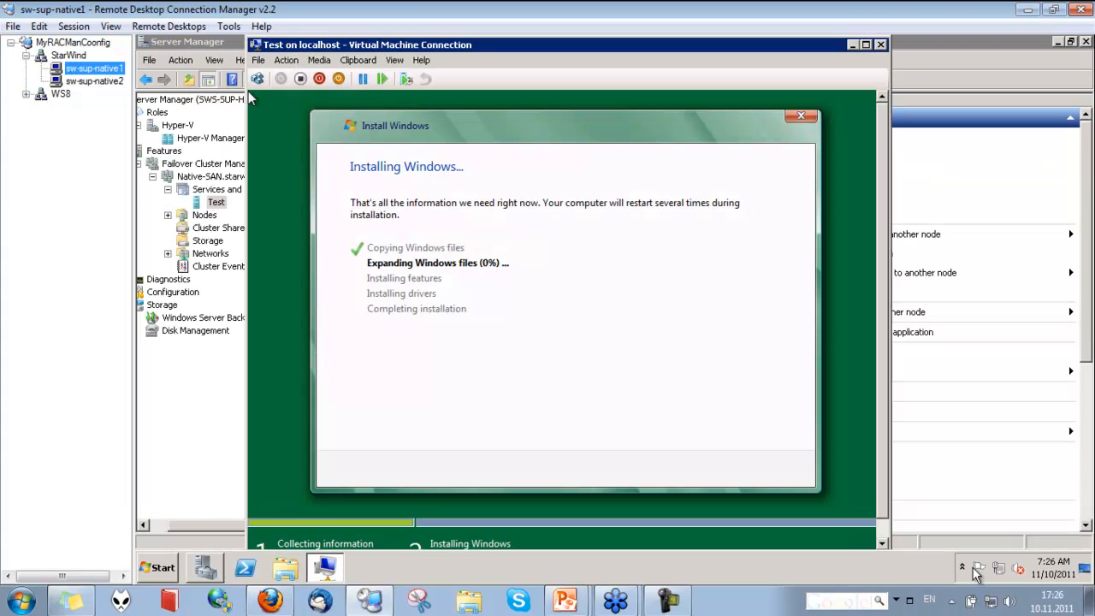
left_click(962, 568)
double_click(961, 499)
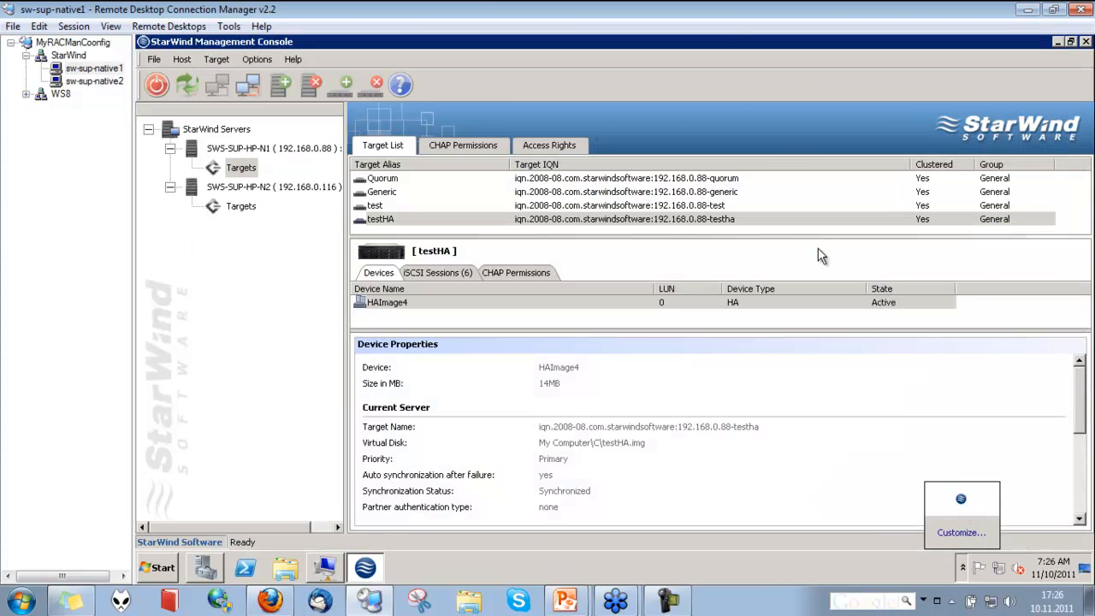
left_click(208, 211)
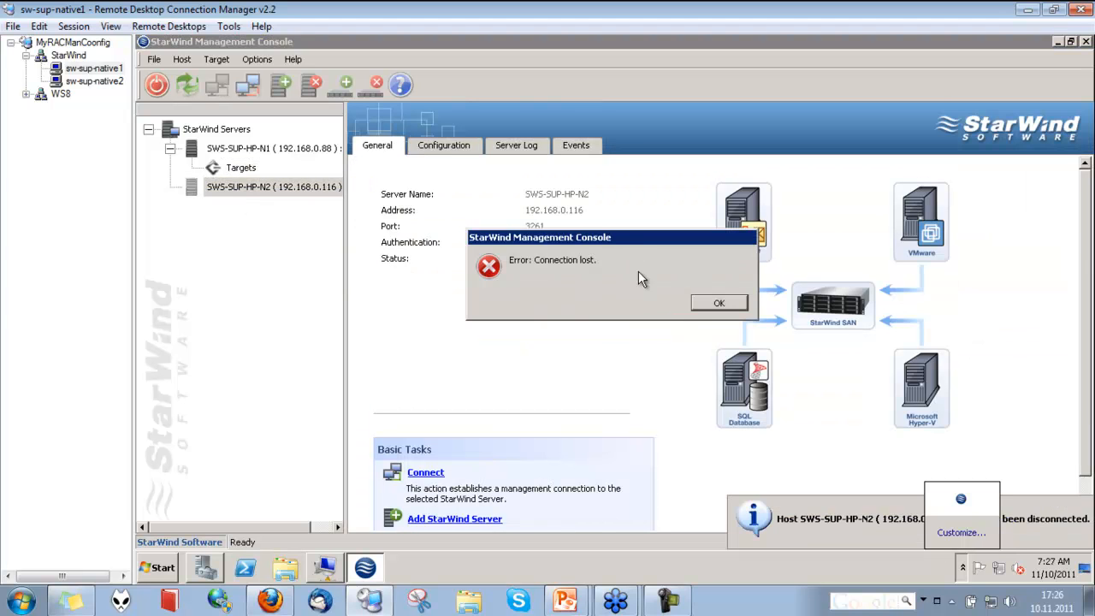
left_click(705, 306)
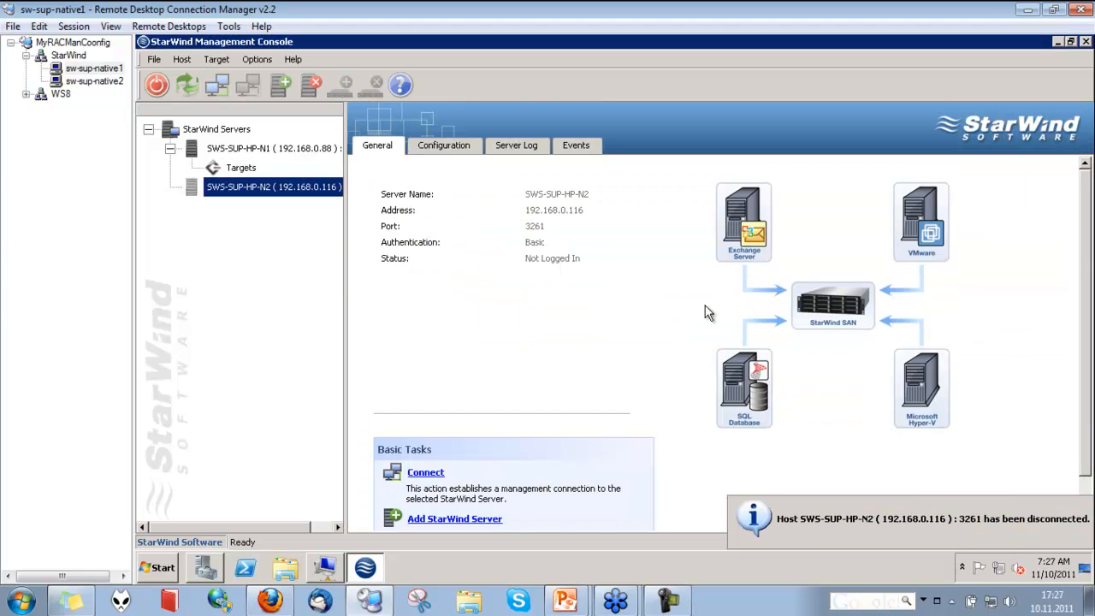
Examine the target list on SWS-SUP-HP-N1 and the status of SWS-SUP-HP-N2, then return to the VM installation window
left_click(238, 169)
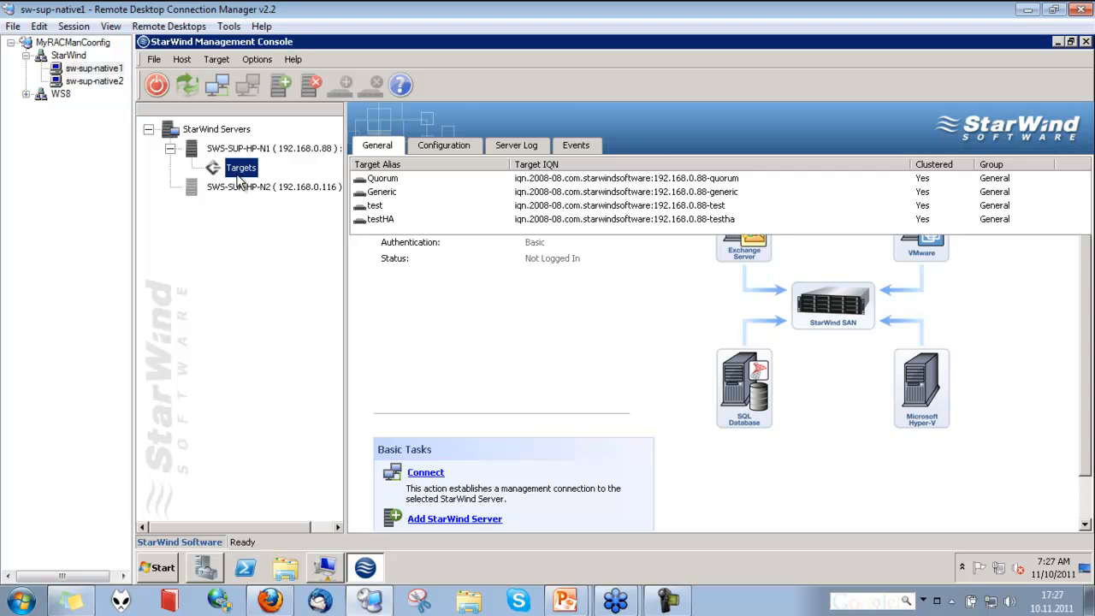
left_click(239, 188)
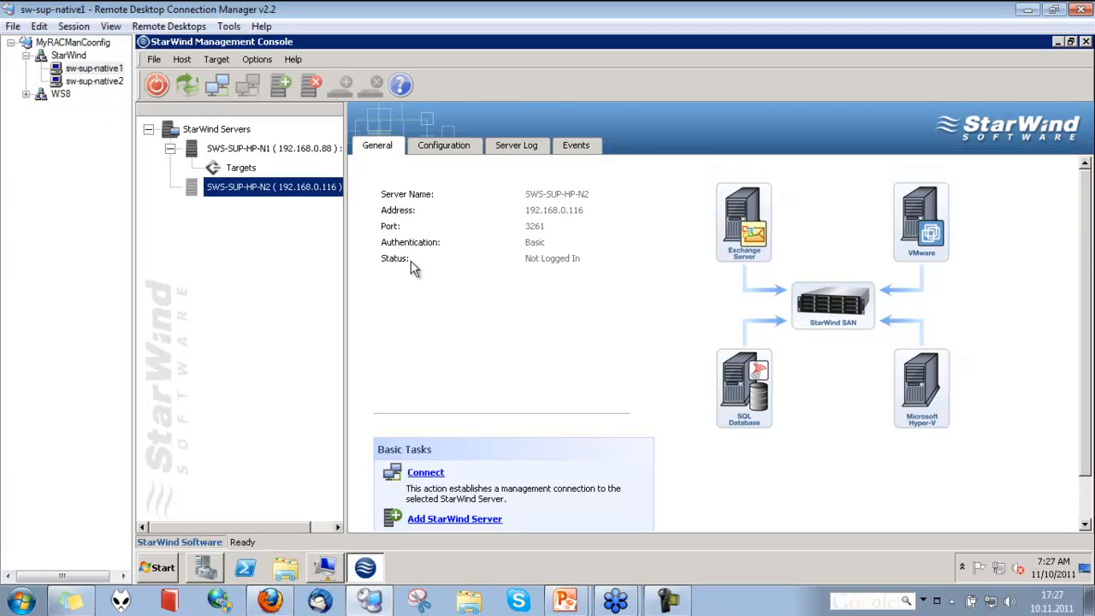
double_click(265, 189)
left_click(241, 168)
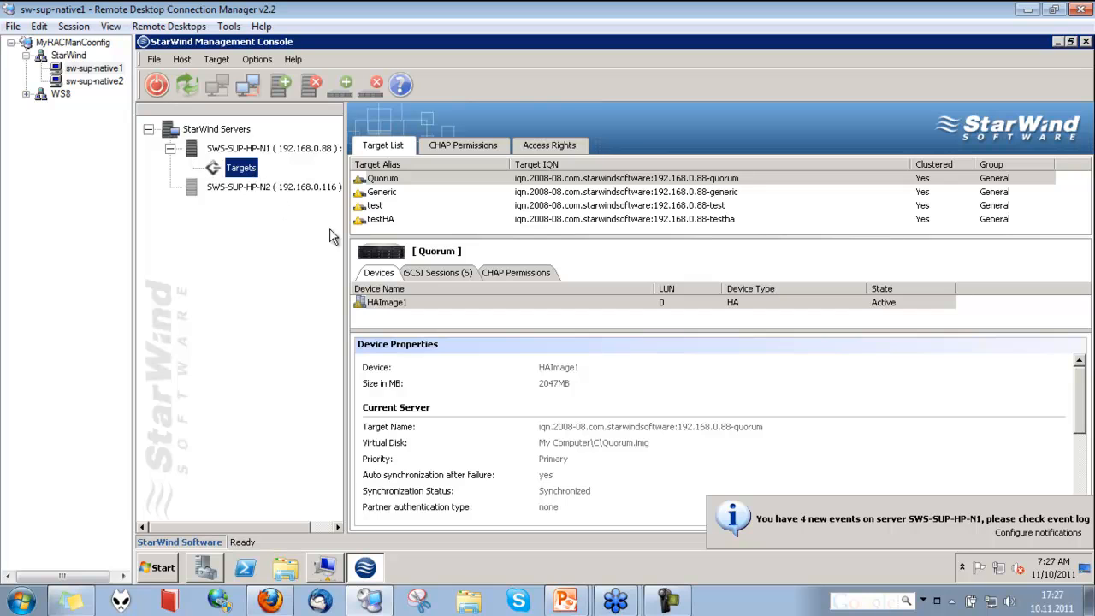
left_click(363, 192)
left_click(368, 207)
left_click(369, 220)
left_click(372, 191)
left_click(374, 179)
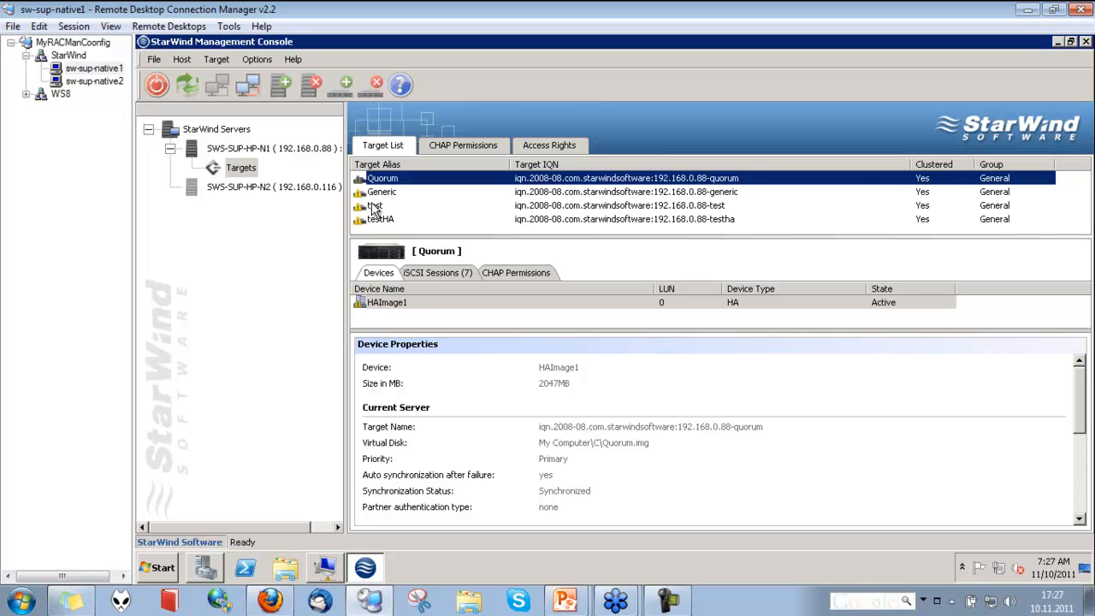
left_click(374, 207)
left_click(385, 221)
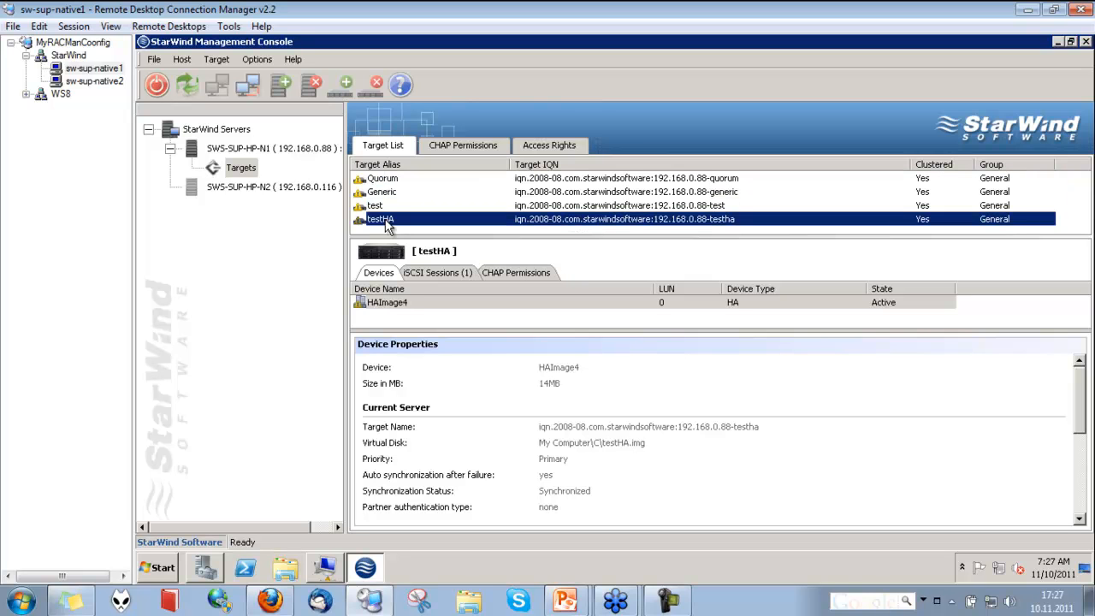
left_click(317, 187)
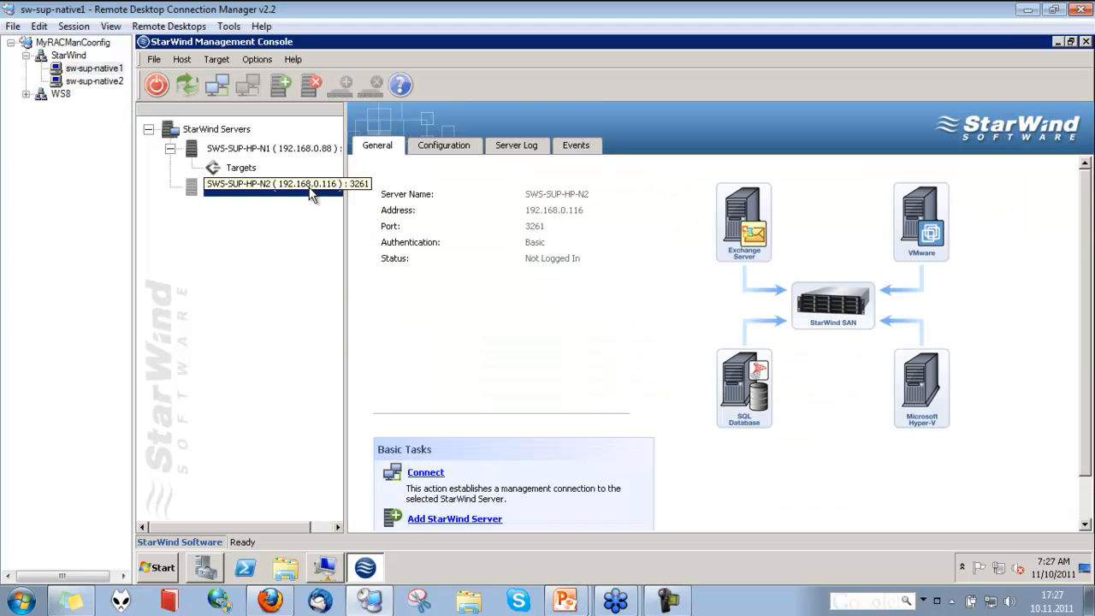
left_click(231, 172)
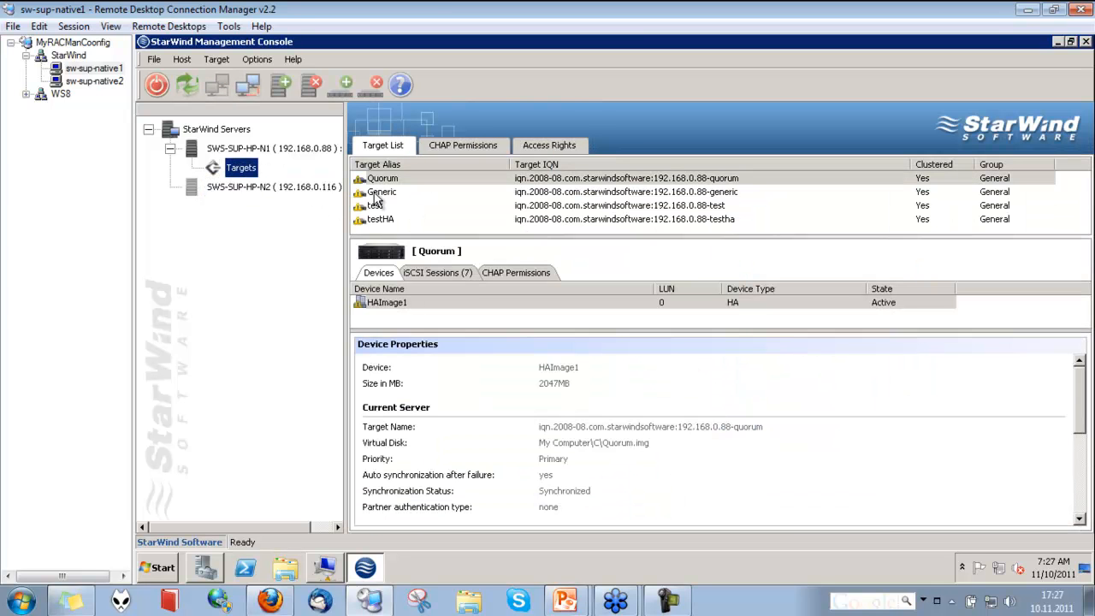
left_click(313, 575)
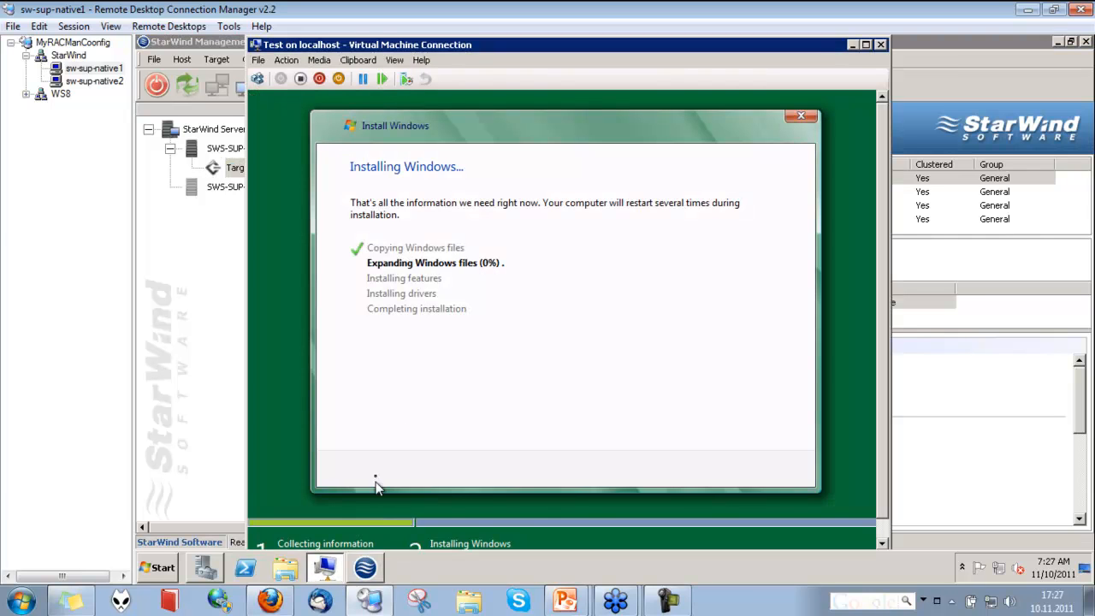
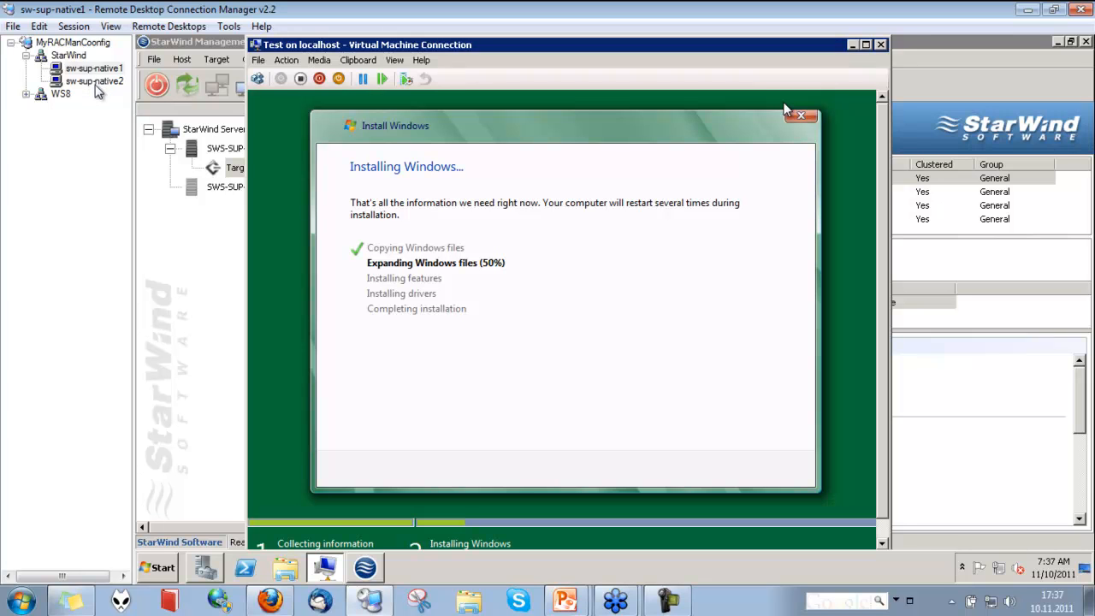
Examine the targets and their devices on server SWS-SUP-HP-N2 in the StarWind Management Console on sw-sup-native1
left_click(97, 82)
left_click(98, 70)
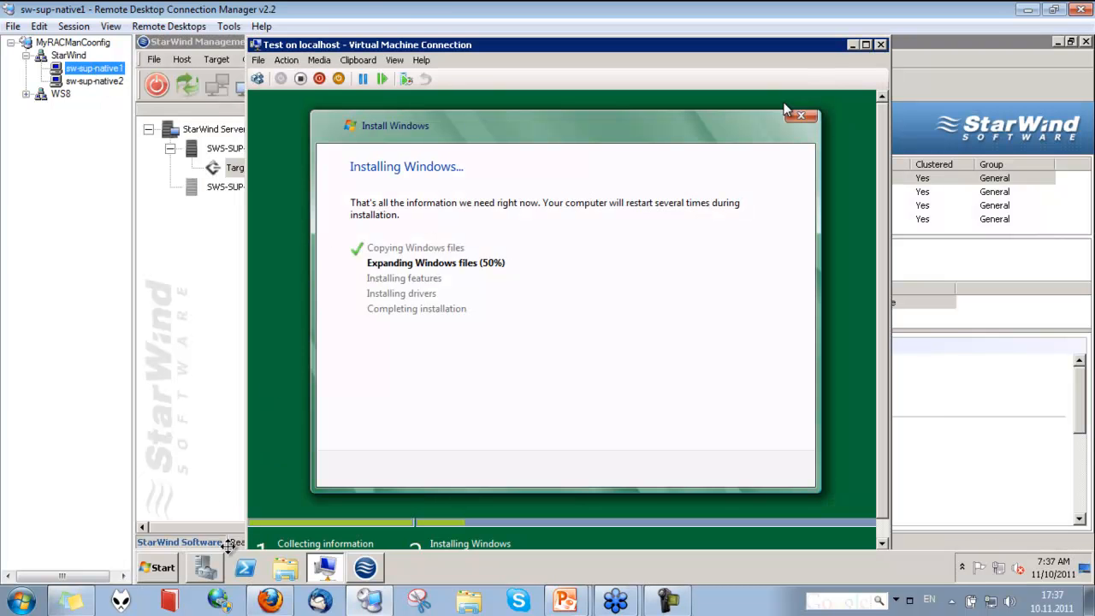
left_click(224, 185)
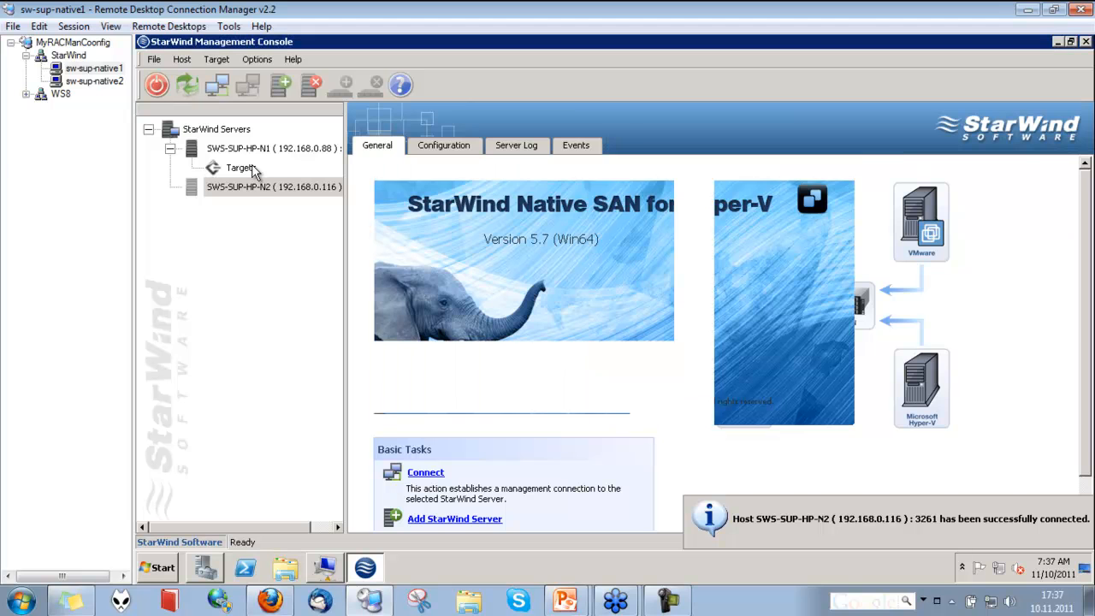
left_click(240, 206)
left_click(385, 206)
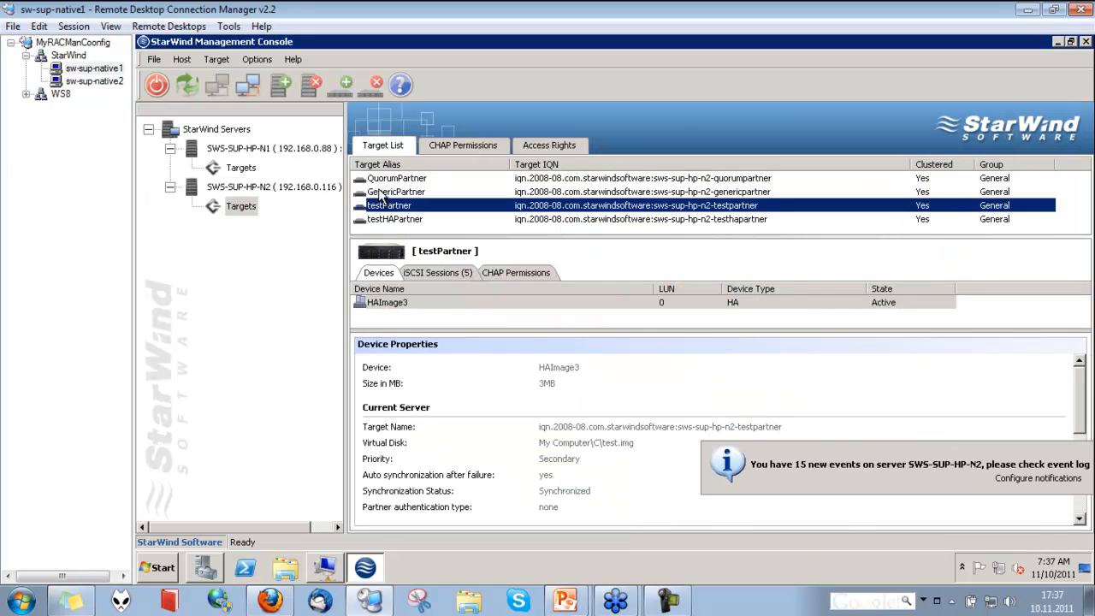
left_click(390, 220)
left_click(398, 178)
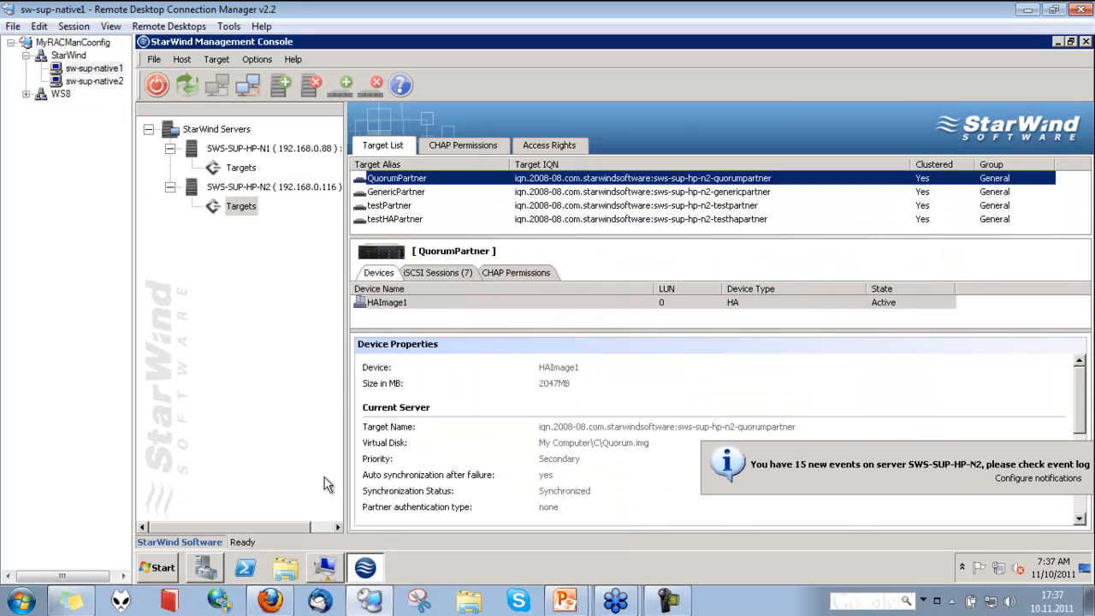
Move the Test virtual machine to node sws-sup-hp-n2 in Failover Cluster Manager on sw-sup-native1
left_click(246, 567)
right_click(393, 314)
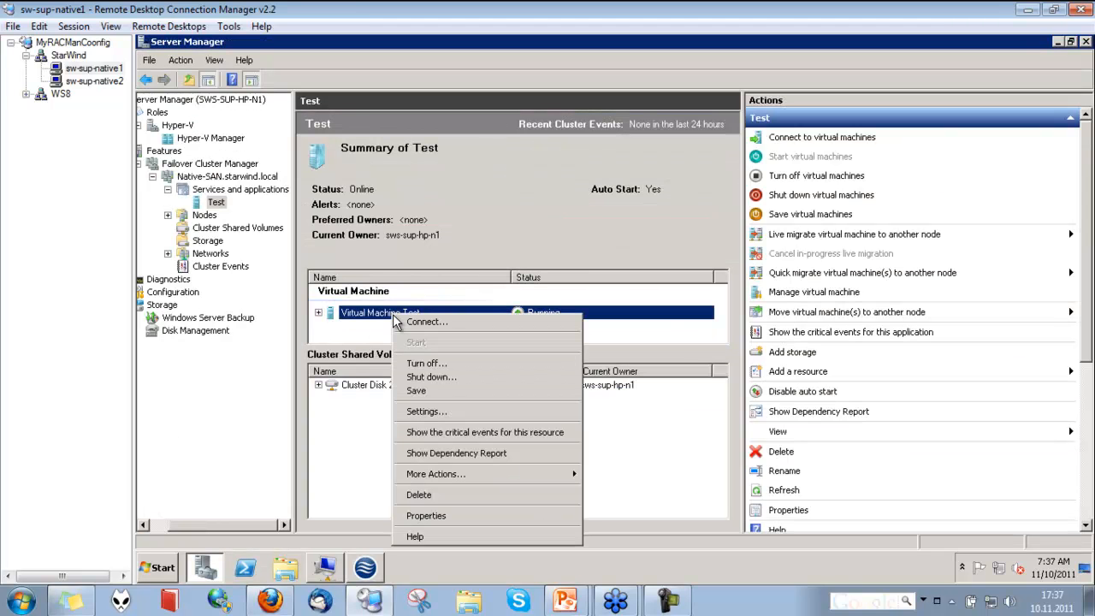
mouse_move(534, 474)
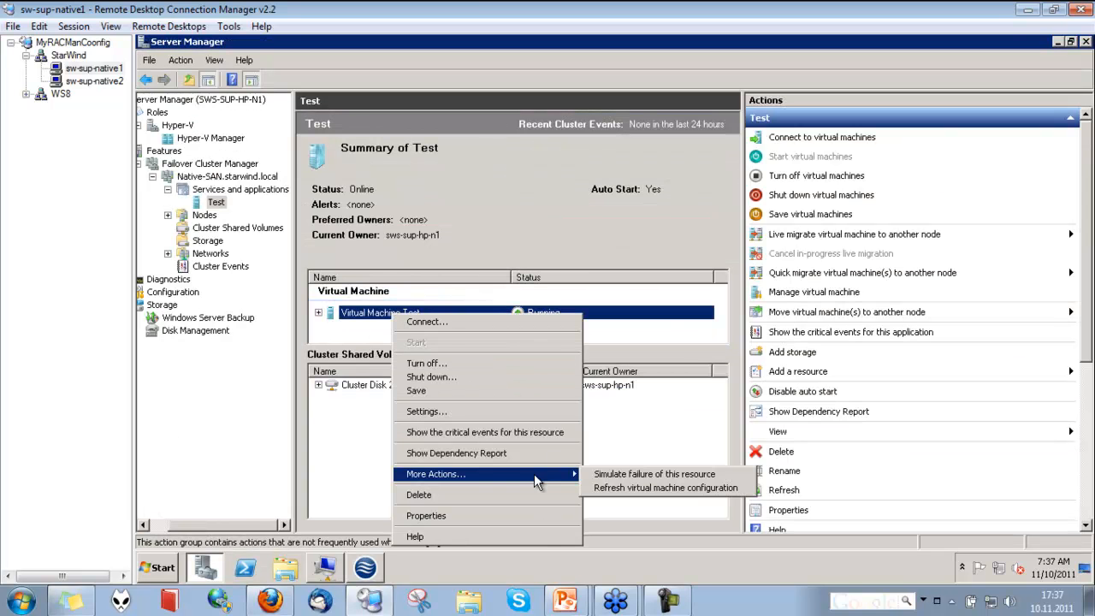
left_click(242, 190)
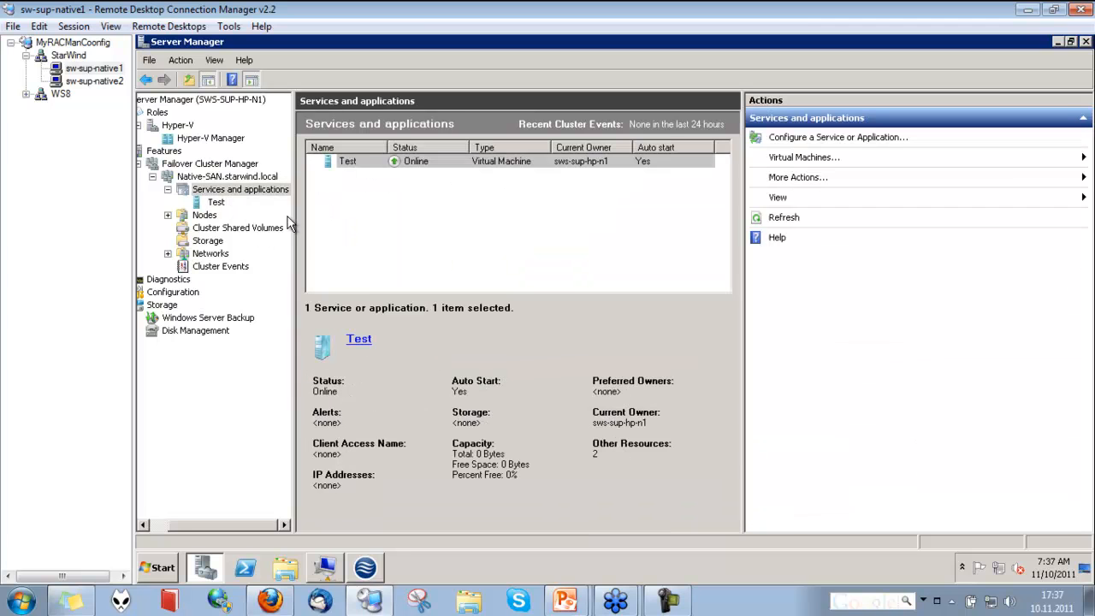
right_click(353, 162)
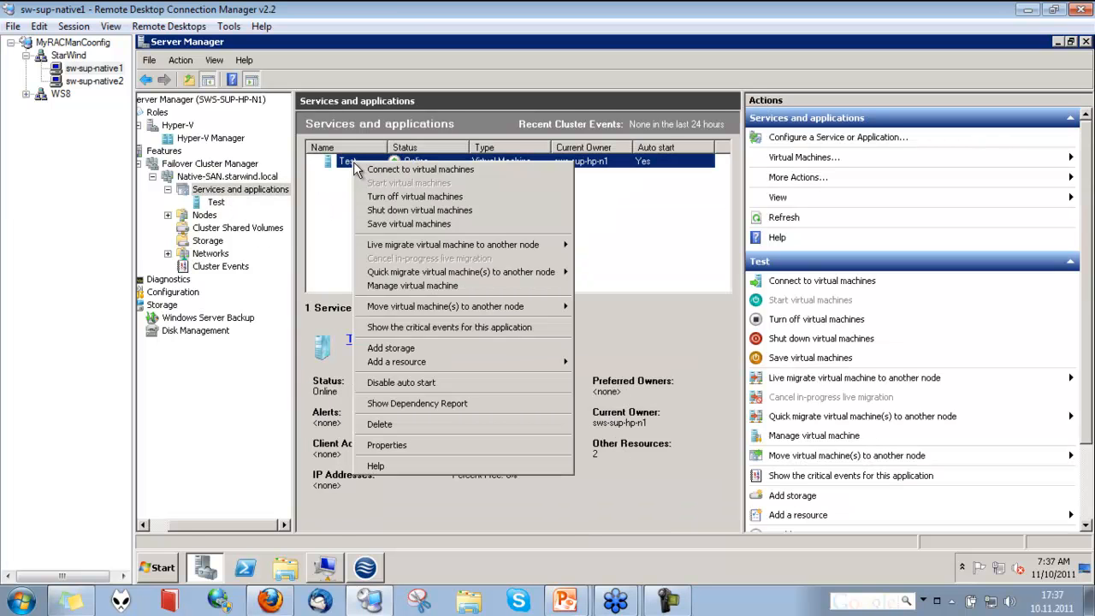
mouse_move(524, 314)
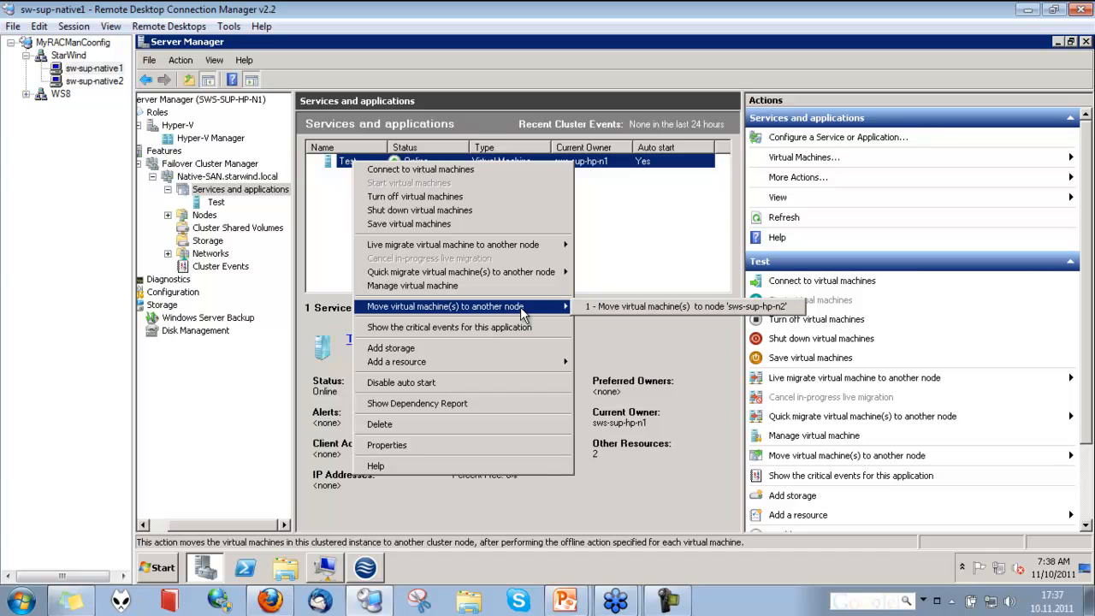
left_click(604, 313)
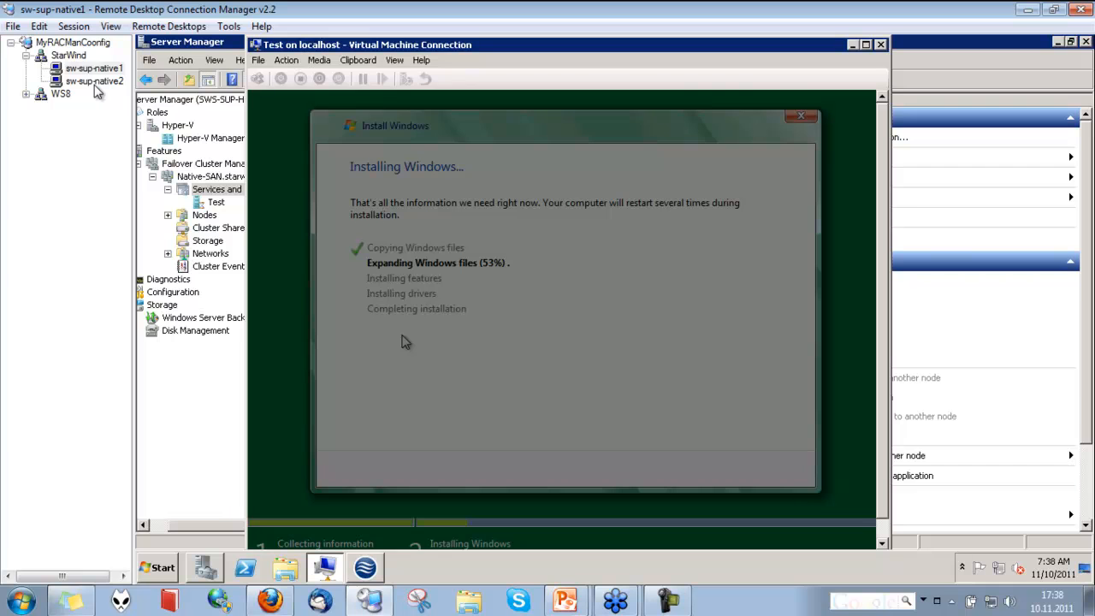
Follow the Test service's move status in Failover Cluster Manager on sw-sup-native2
left_click(95, 82)
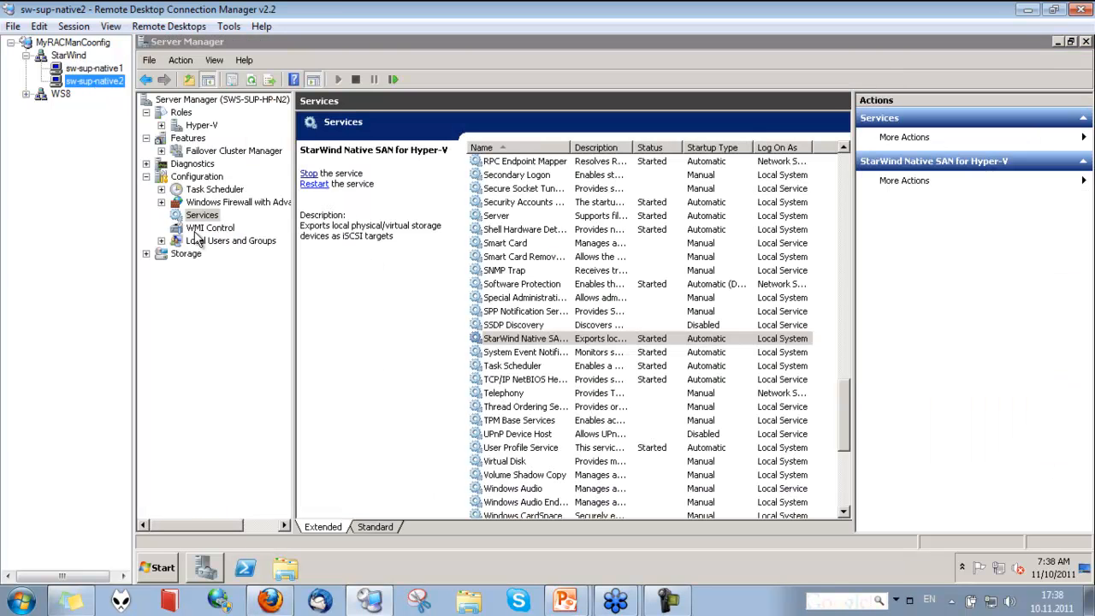
left_click(161, 150)
left_click(176, 164)
left_click(192, 176)
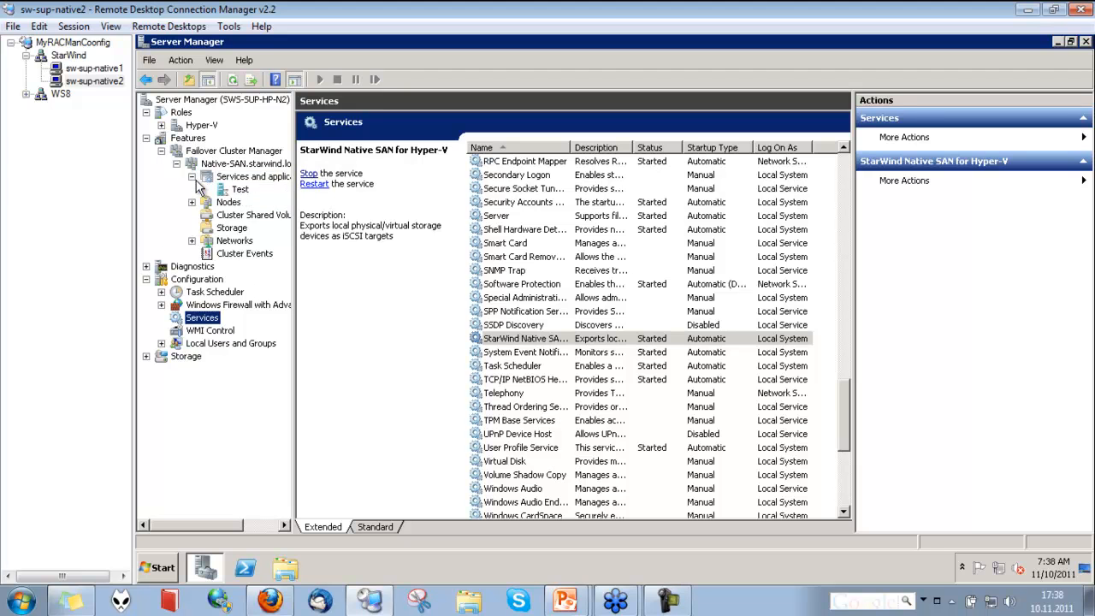
left_click(238, 190)
left_click(94, 68)
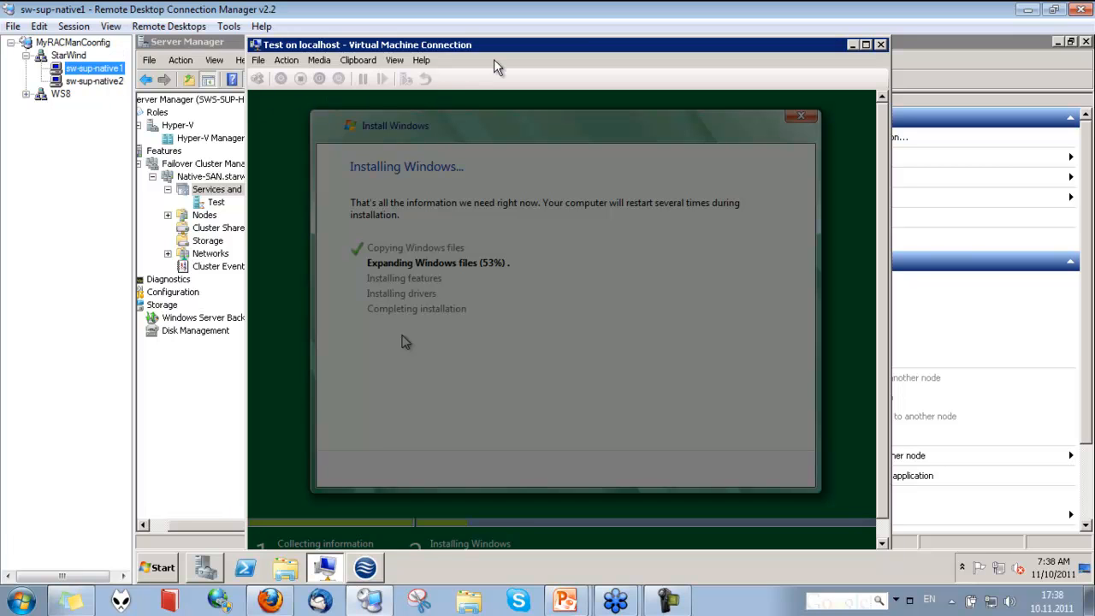
left_click(107, 81)
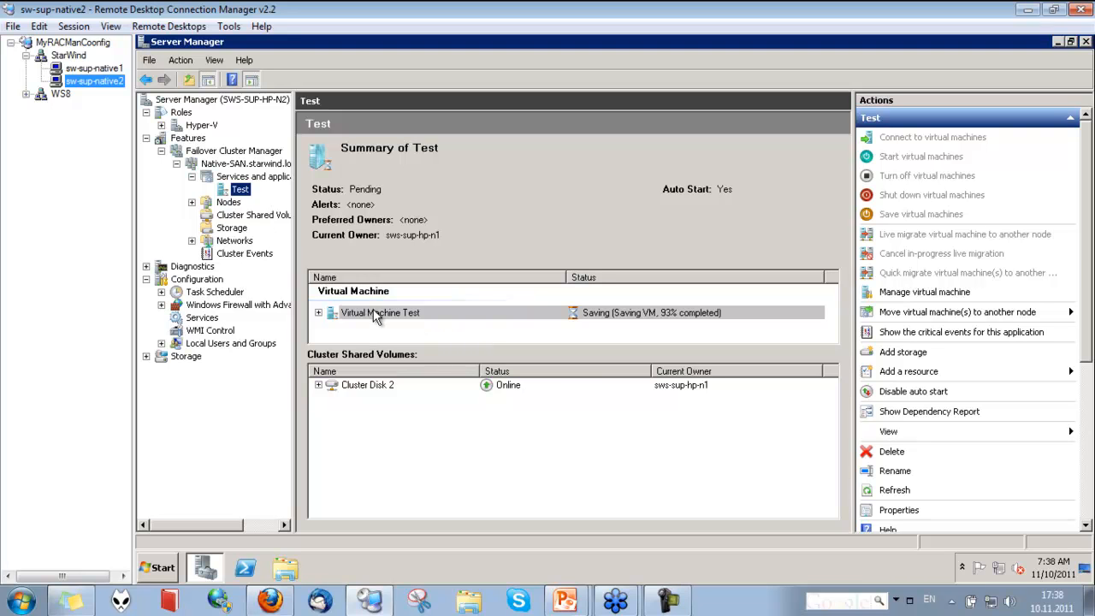
left_click(265, 178)
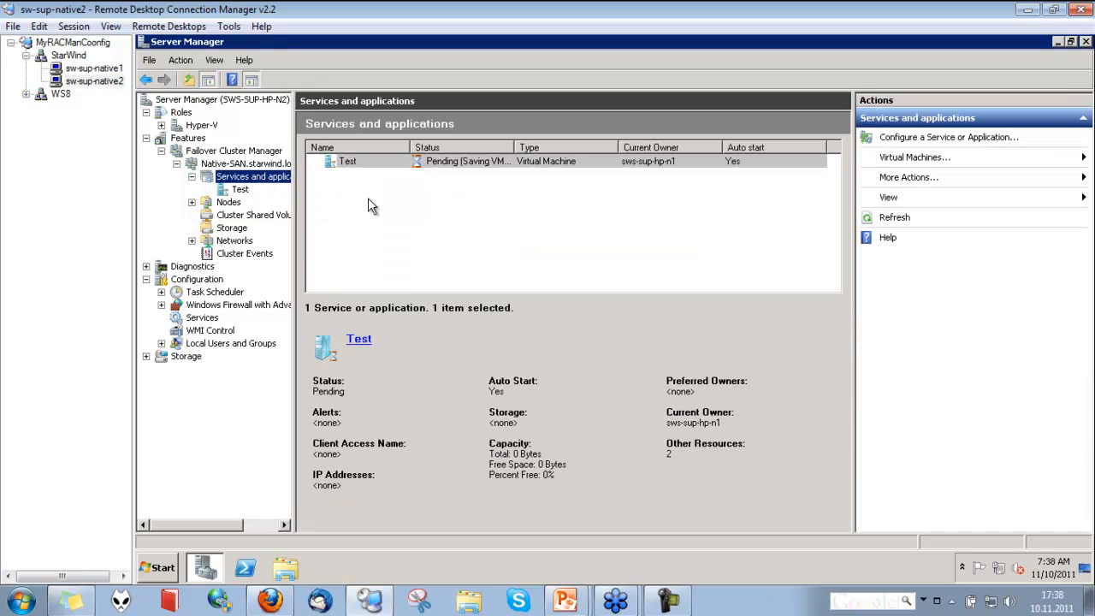
right_click(380, 167)
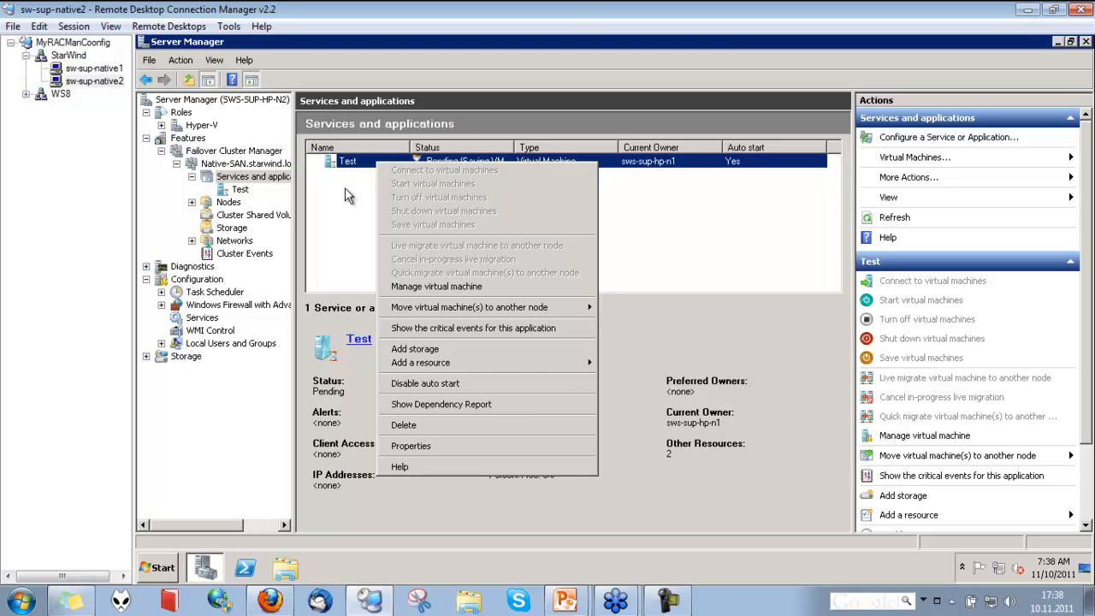
left_click(345, 187)
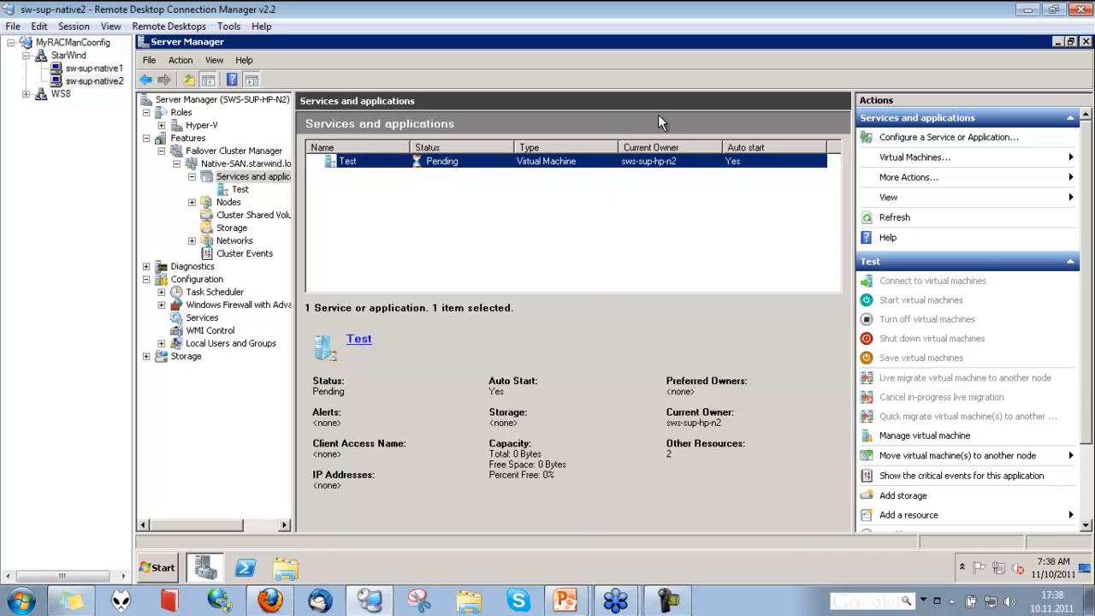
right_click(657, 158)
left_click(570, 199)
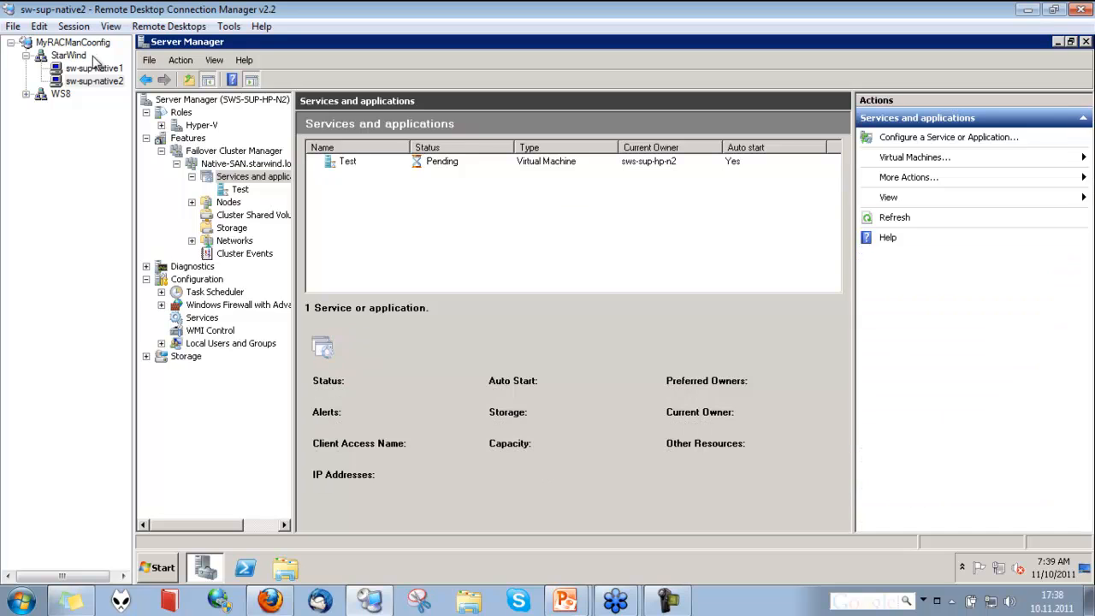
Check the Test service's status and owner in Failover Cluster Manager on both nodes
left_click(92, 69)
left_click(613, 254)
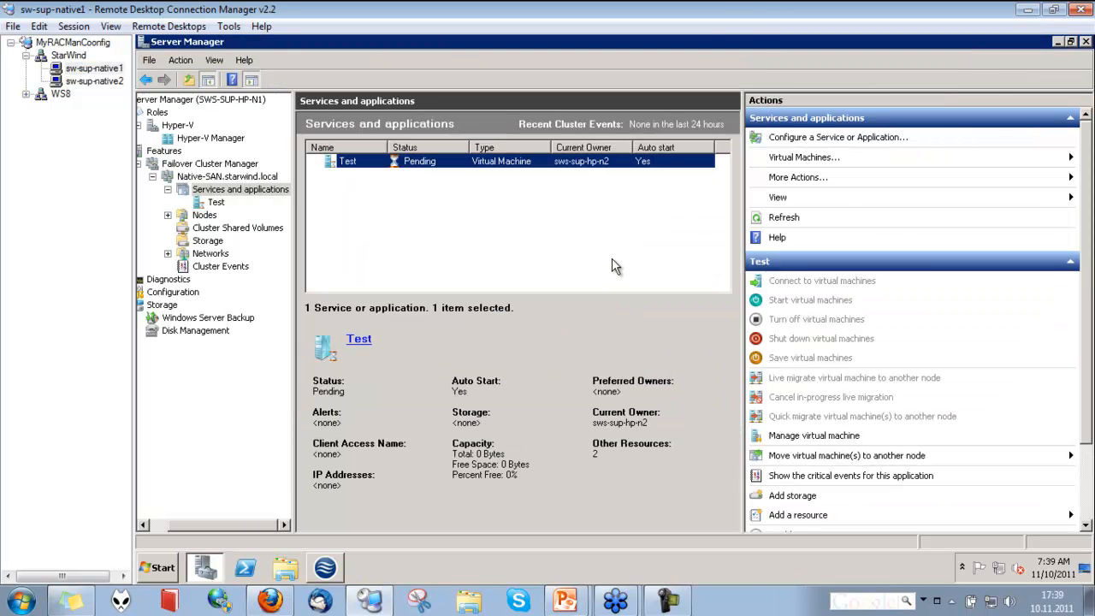
right_click(457, 162)
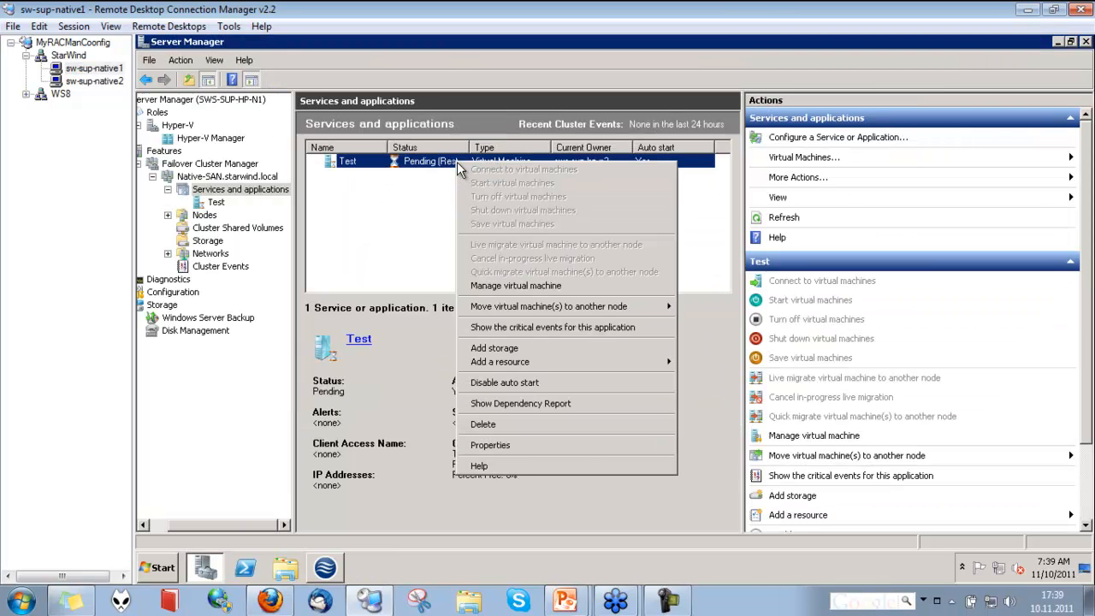
left_click(421, 209)
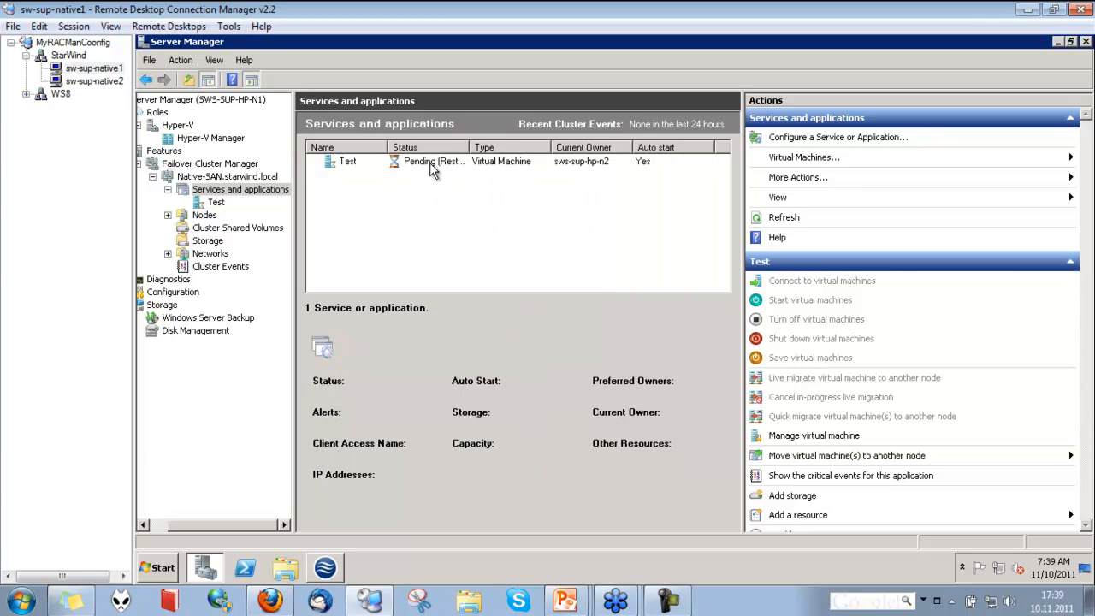
right_click(431, 162)
left_click(389, 208)
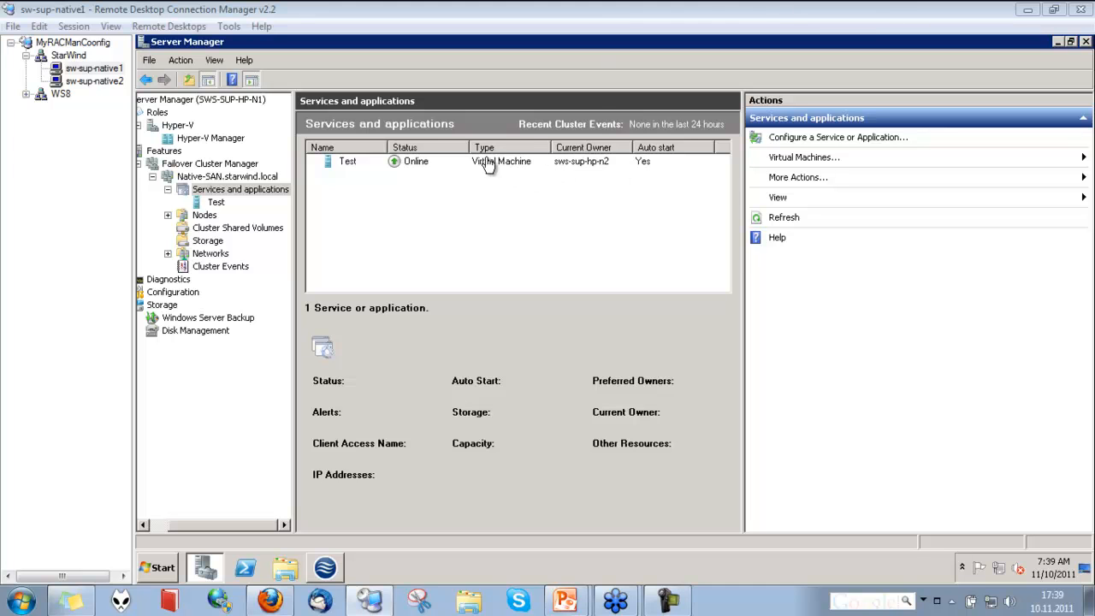
left_click(107, 80)
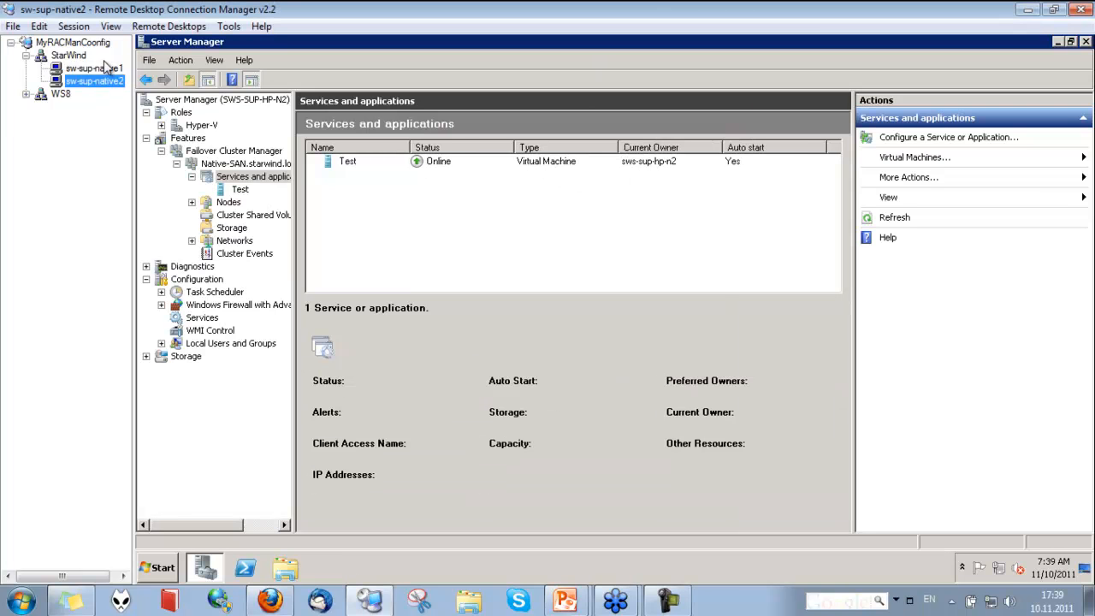
left_click(107, 68)
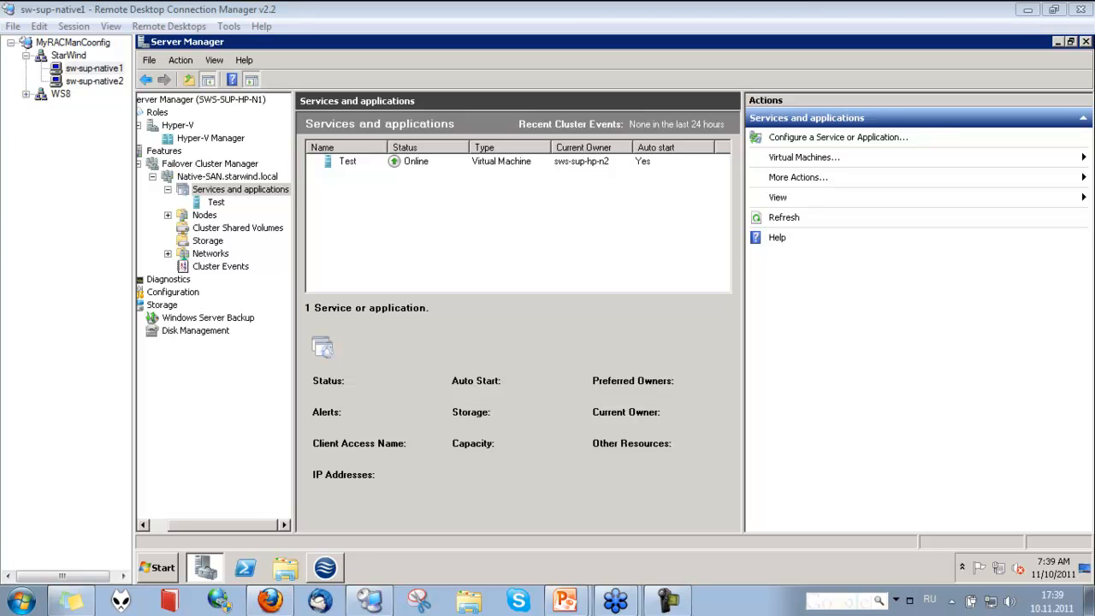
key("alt+shift")
Connect to the Test virtual machine now running on sws-sup-hp-n2 and move its window aside
right_click(481, 161)
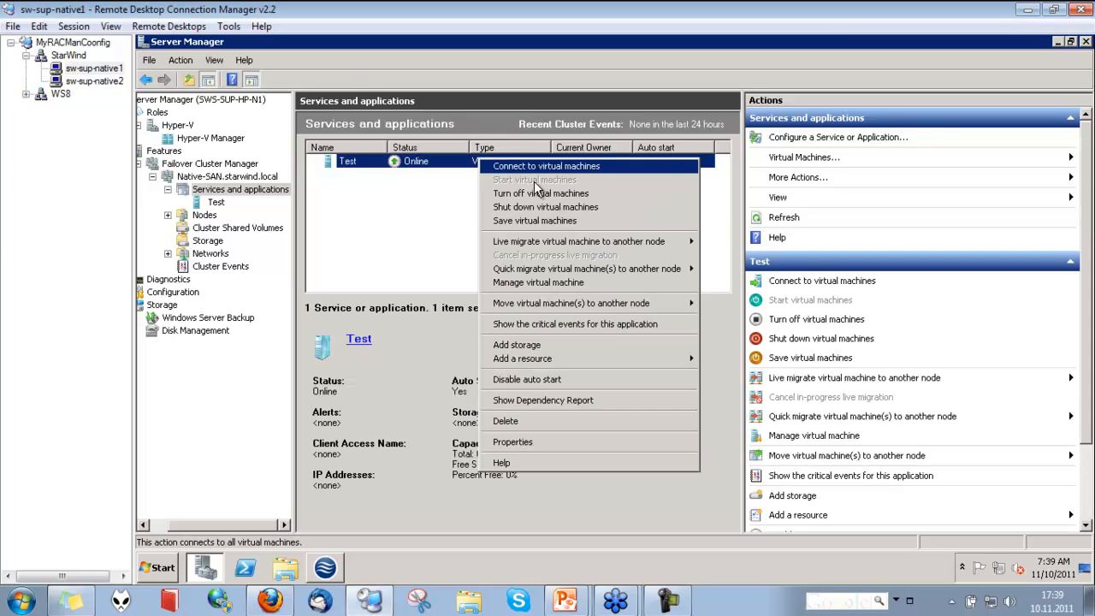
left_click(539, 167)
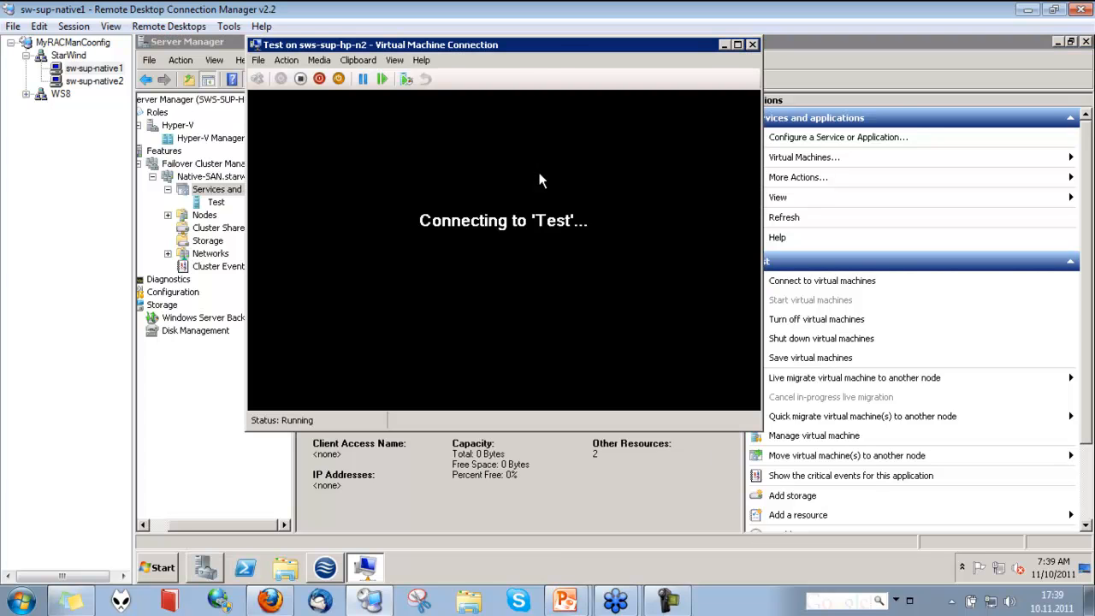
left_click_drag(565, 49, 821, 81)
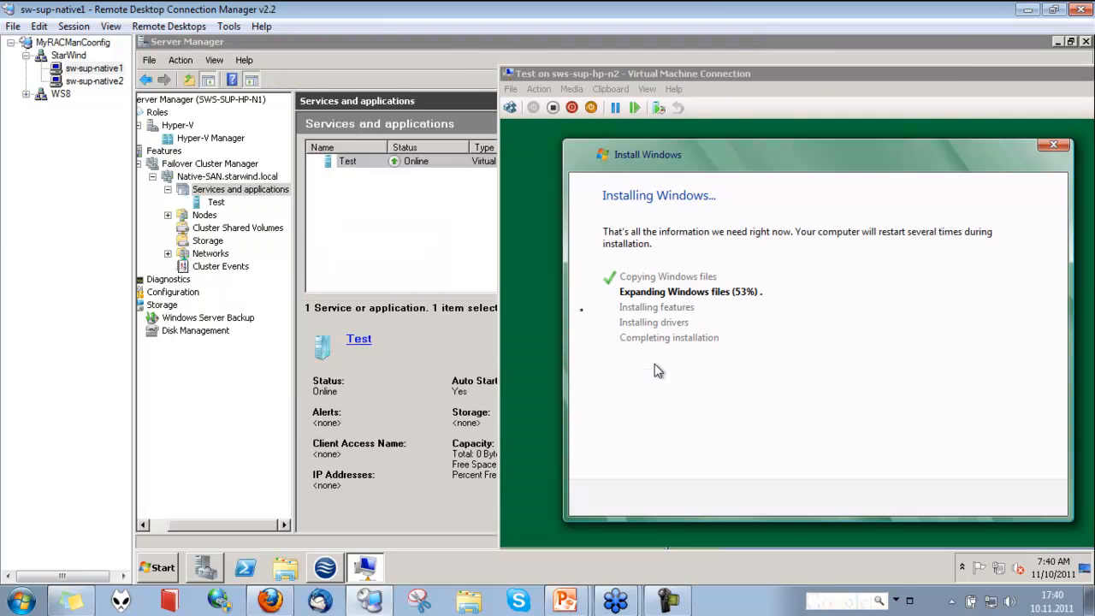
Quick migrate the Test virtual machine to node sws-sup-hp-n1 and exit the old virtual machine connection
right_click(390, 159)
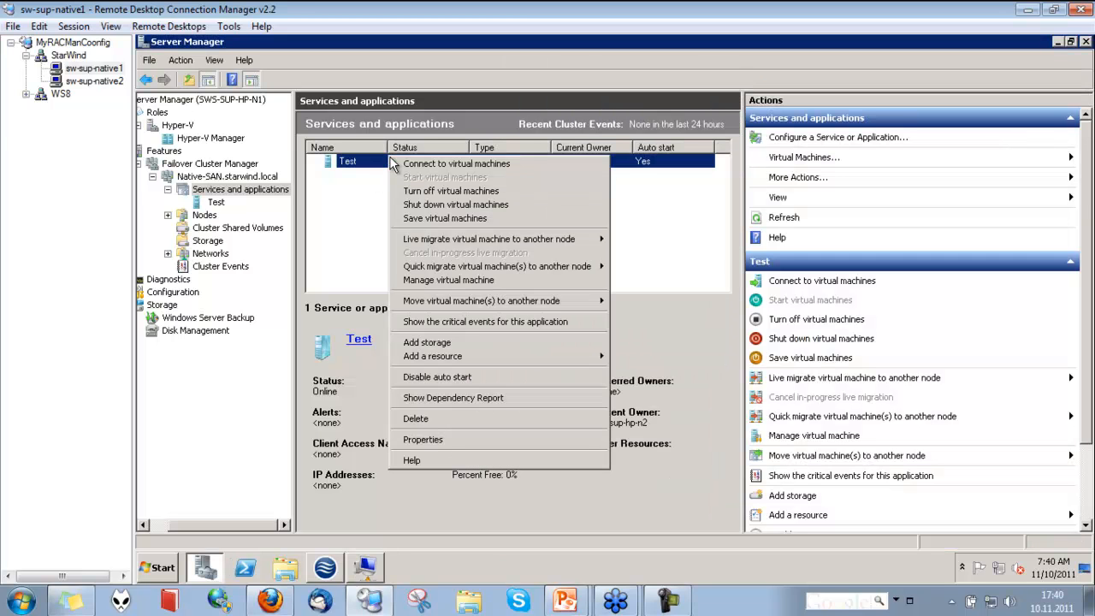
mouse_move(514, 267)
left_click(746, 267)
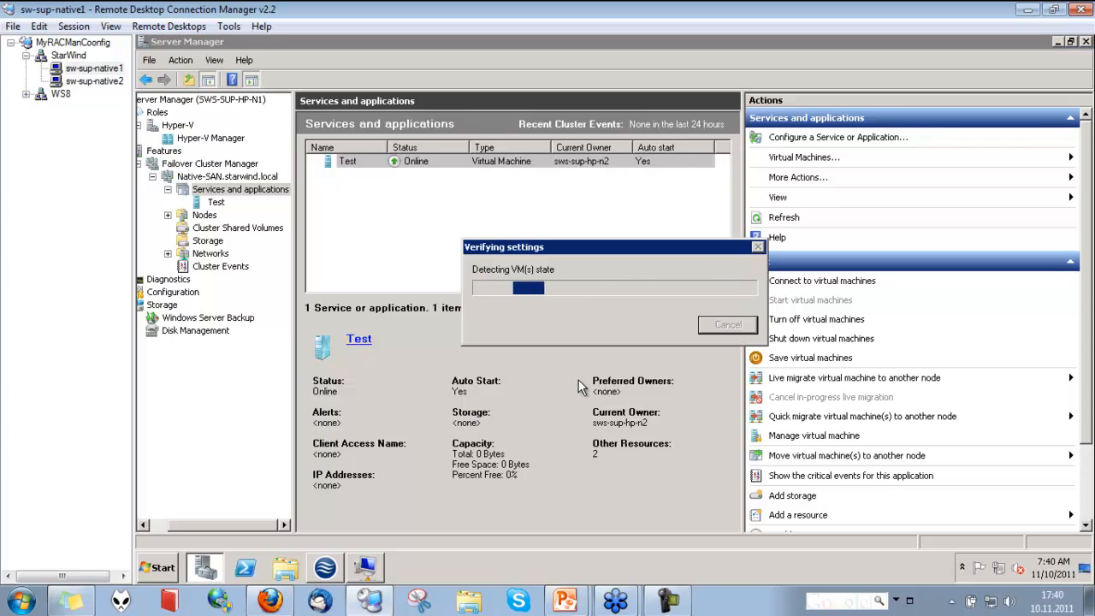
left_click(366, 567)
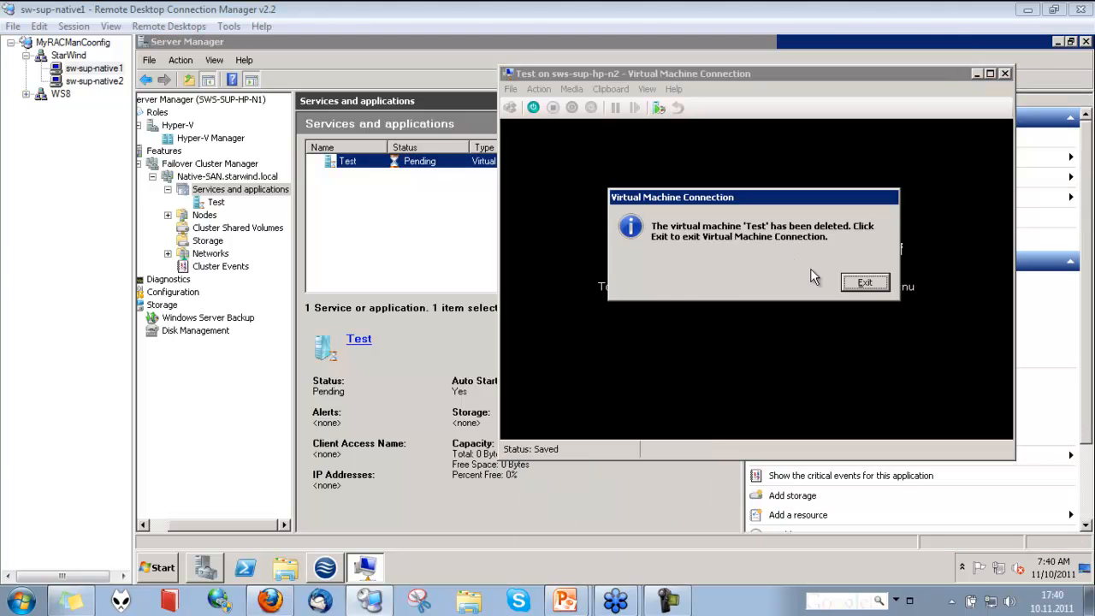
left_click(862, 283)
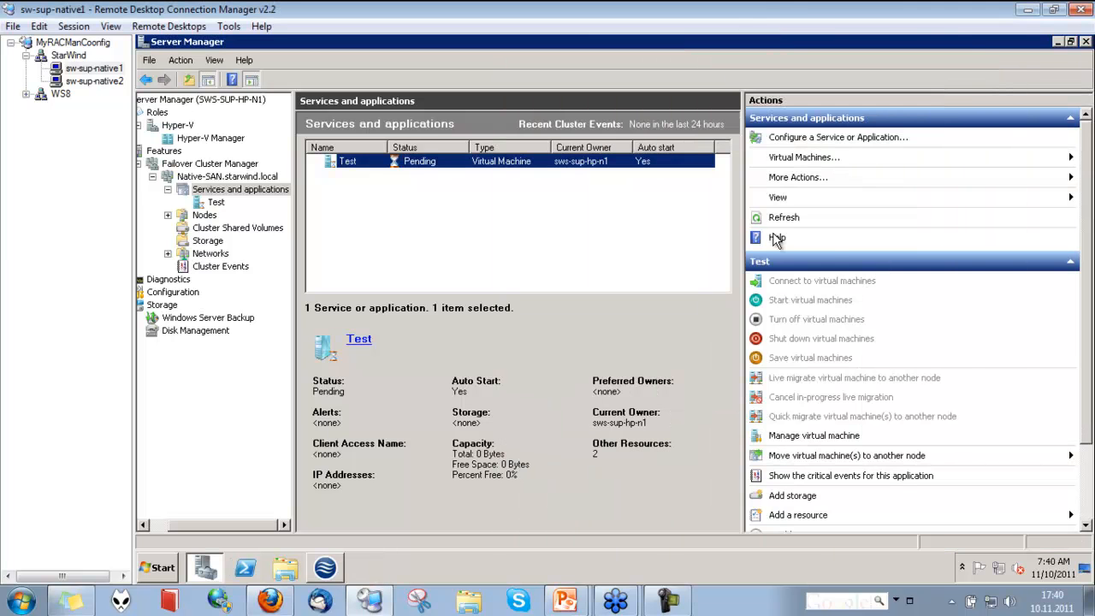
Connect to the Test virtual machine again after it runs on sws-sup-hp-n1
right_click(575, 162)
left_click(525, 240)
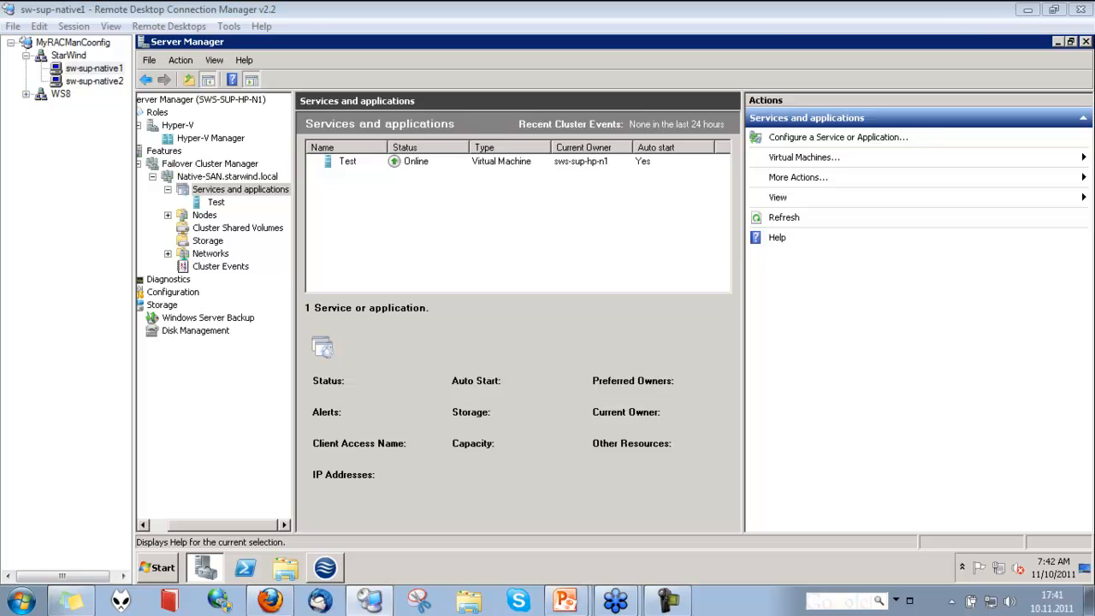
right_click(439, 161)
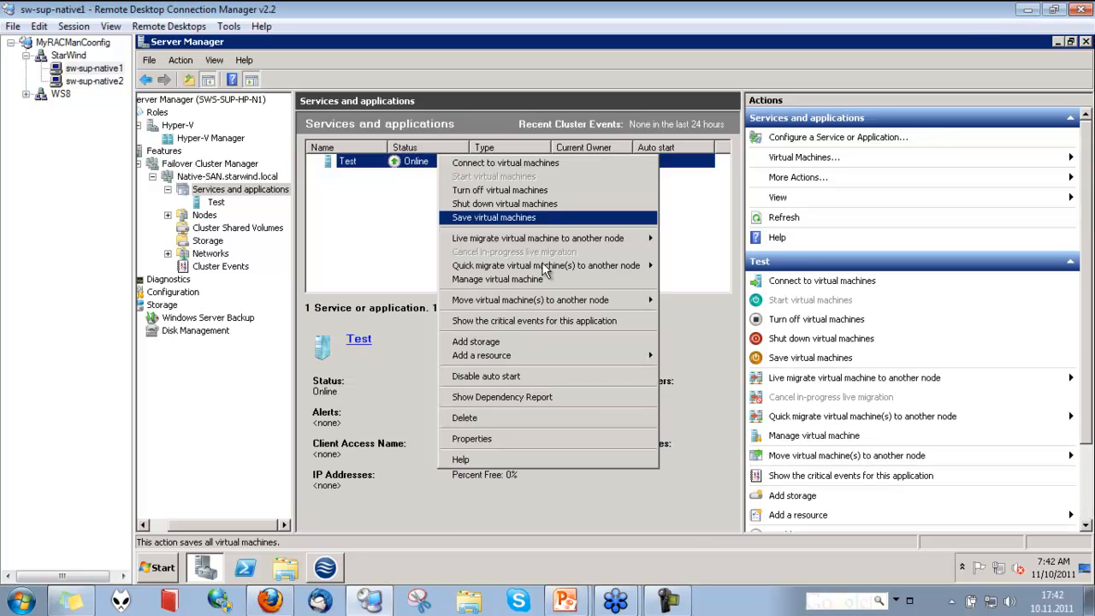
left_click(525, 165)
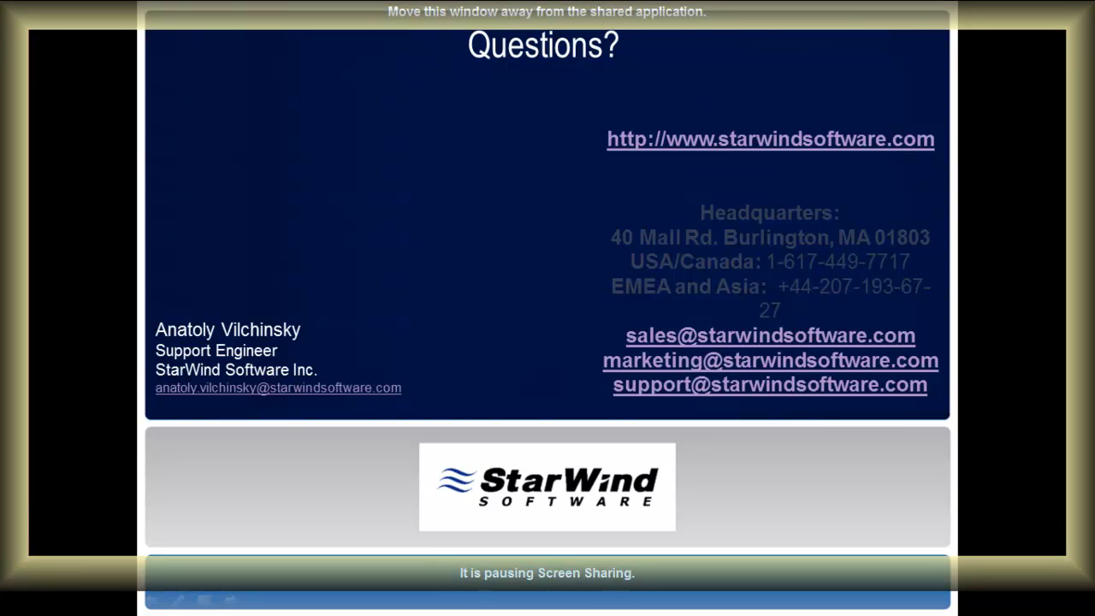
key("alt+Tab")
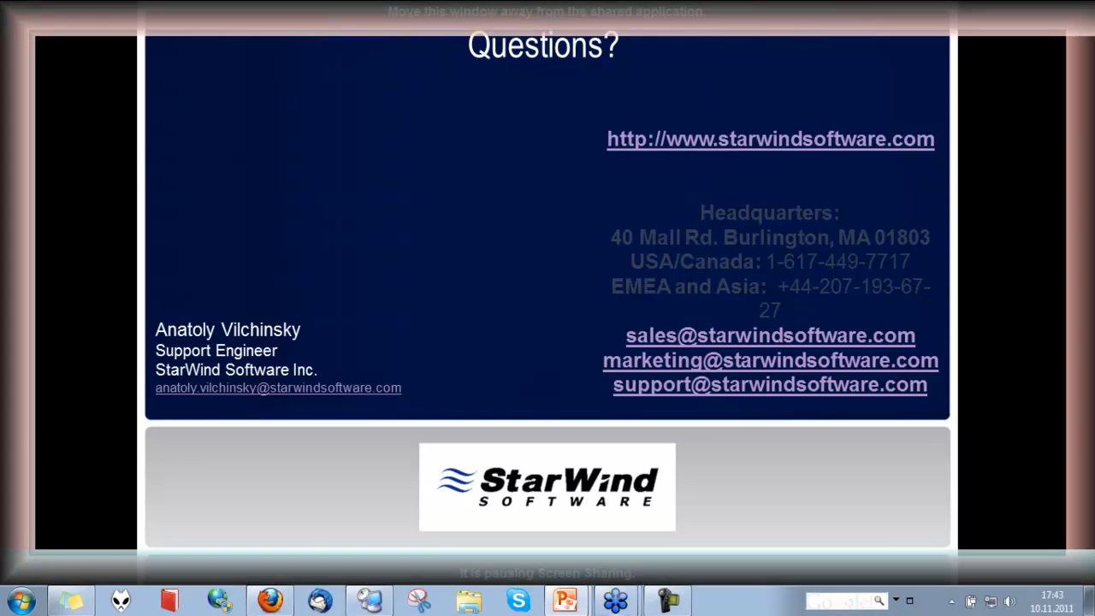